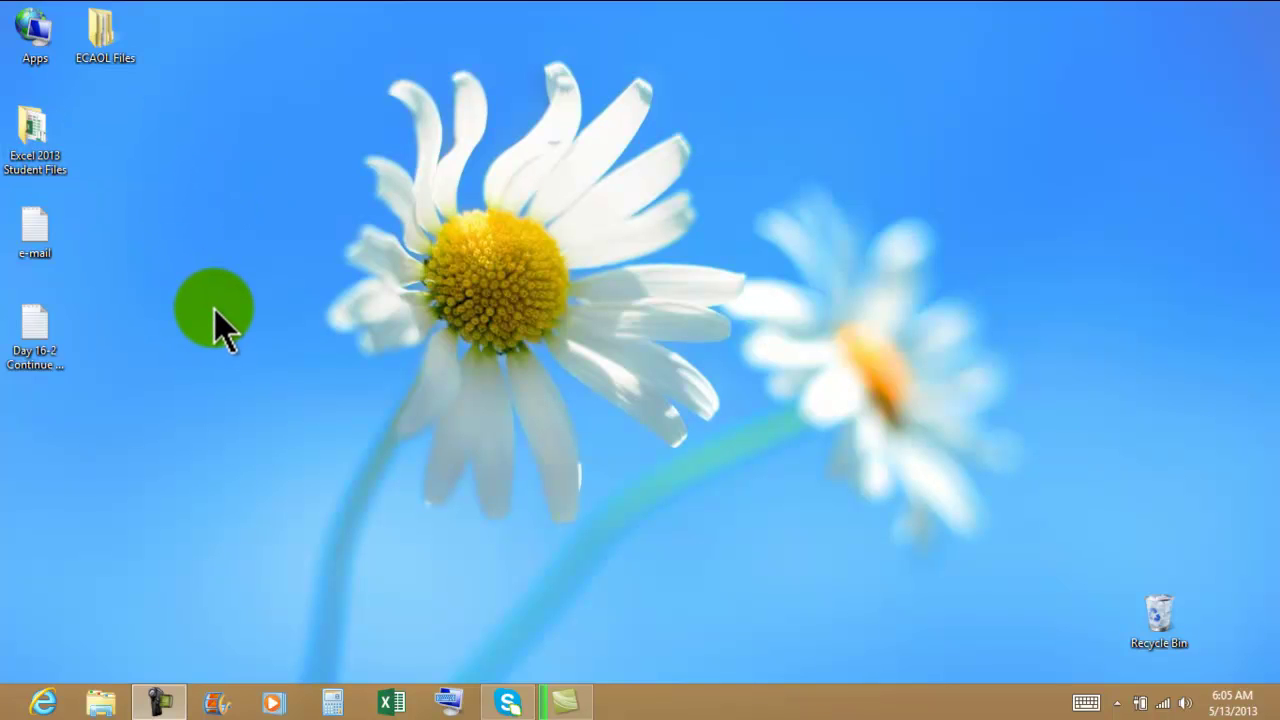
# Step: Open the "Day 16-2 Continue Working with Charts" notes from the desktop and snap their window to the right half of the screen
pyautogui.click(36, 335)
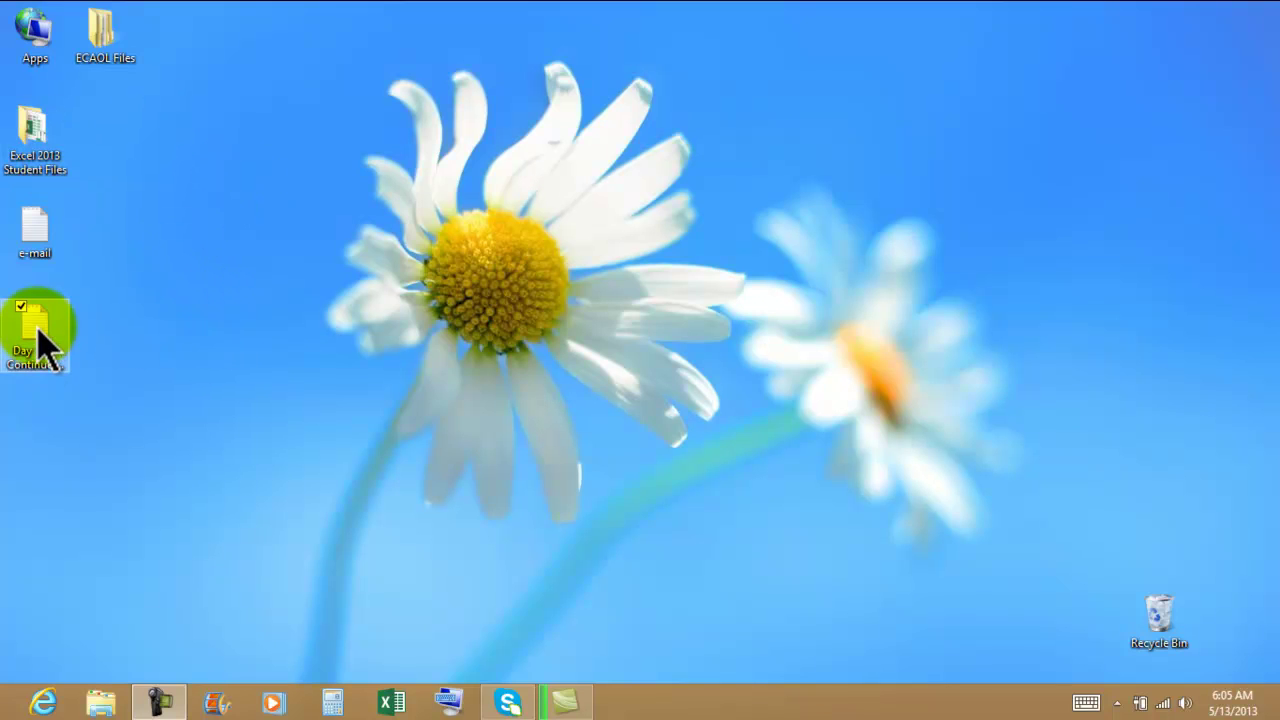
pyautogui.doubleClick(44, 328)
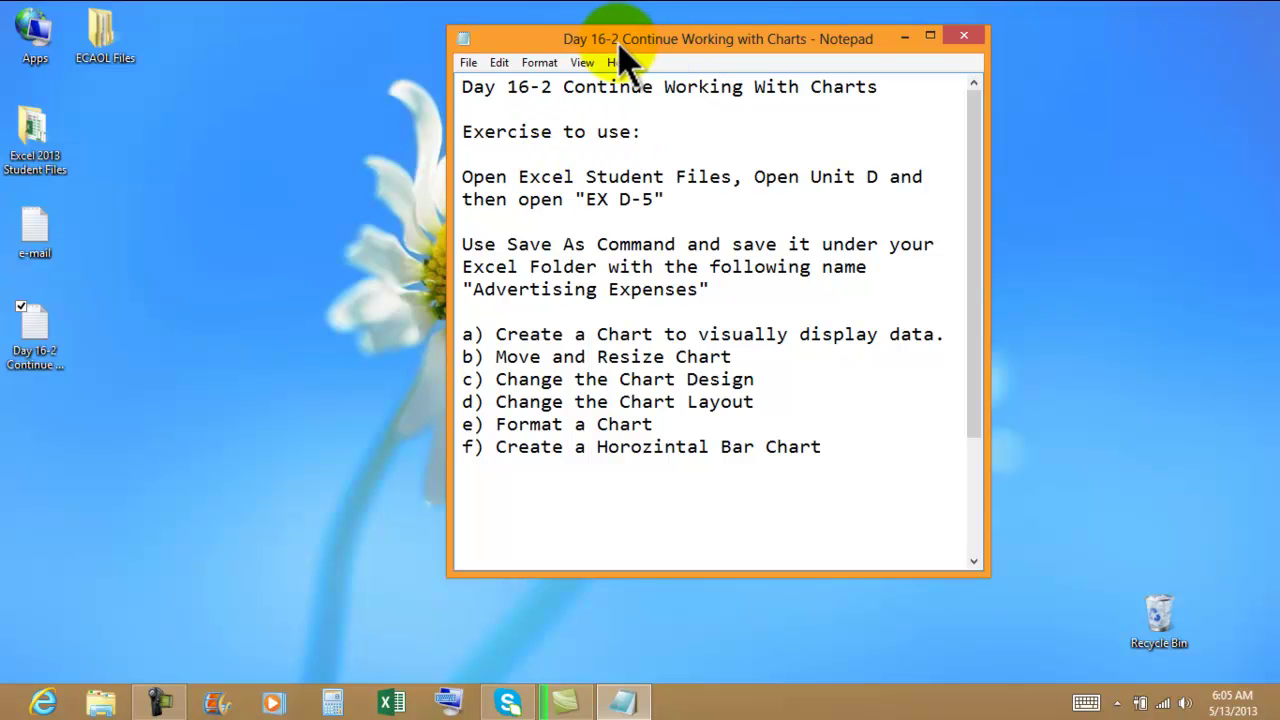
pyautogui.moveTo(615, 55); pyautogui.dragTo(1278, 30)
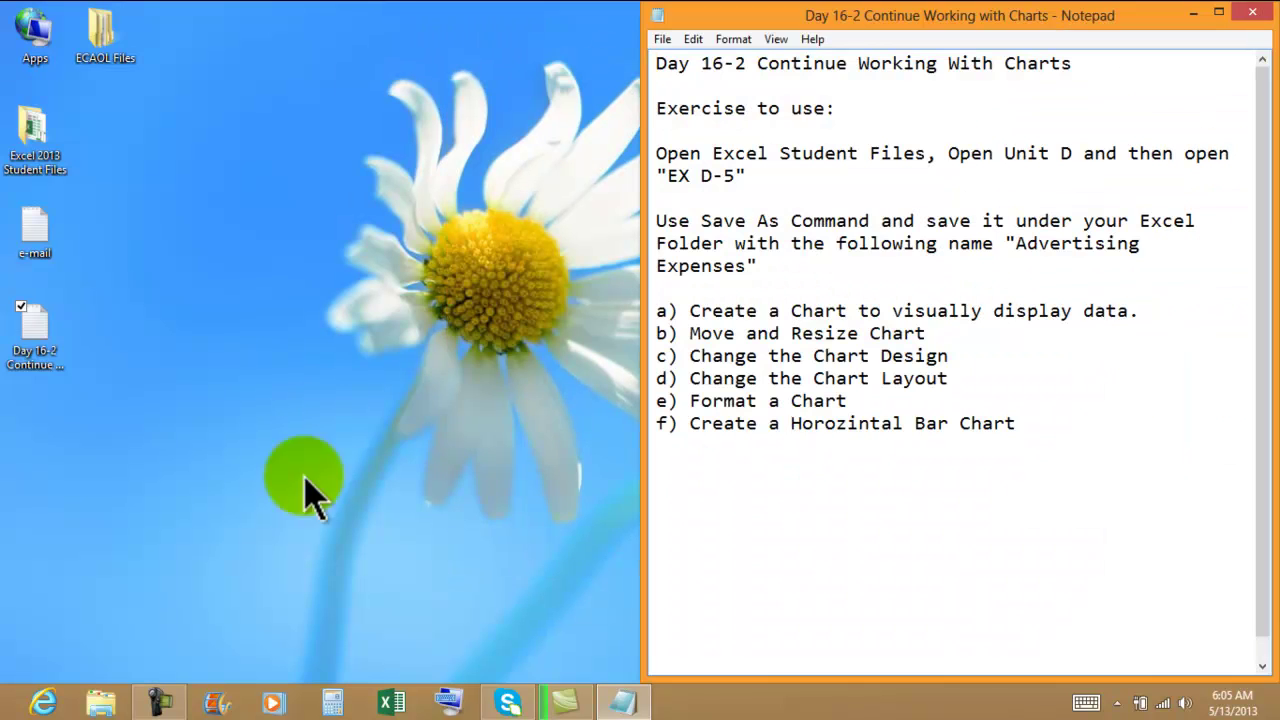
# Step: Open the Excel 2013 Student Files folder in File Explorer and snap its window to the left half of the screen
pyautogui.rightClick(97, 700)
pyautogui.click(124, 360)
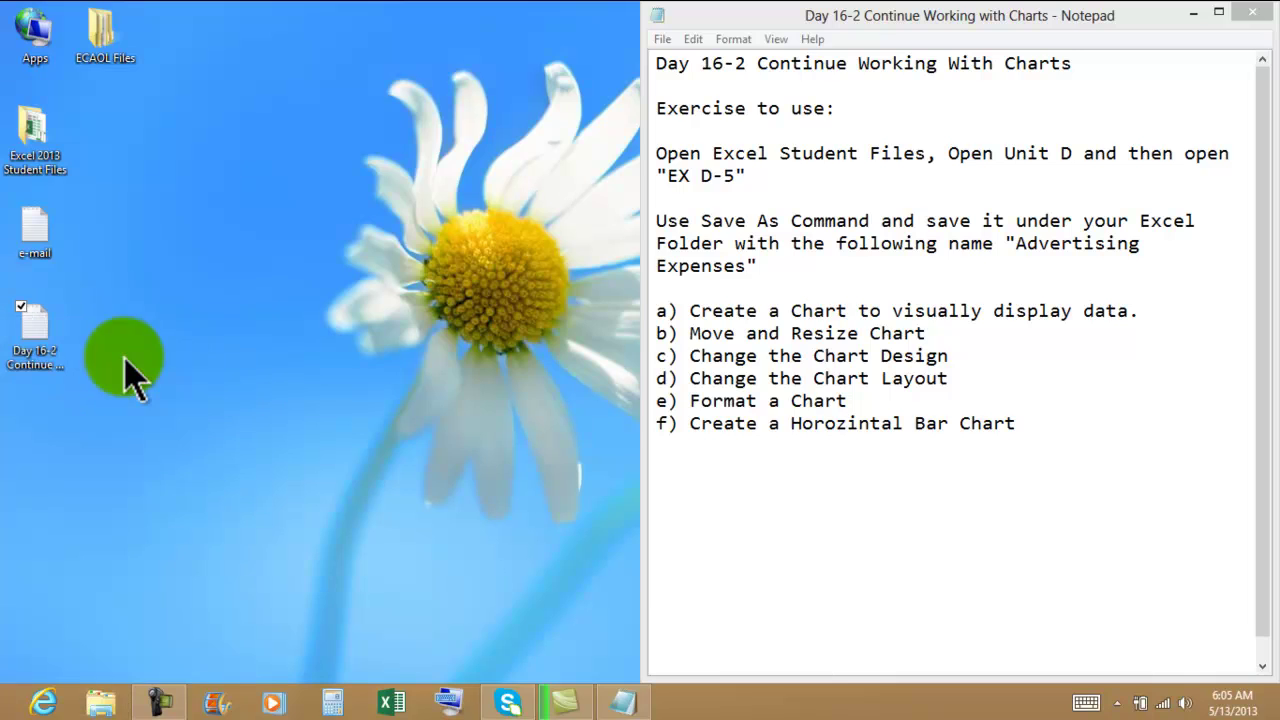
pyautogui.moveTo(757, 35); pyautogui.dragTo(5, 60)
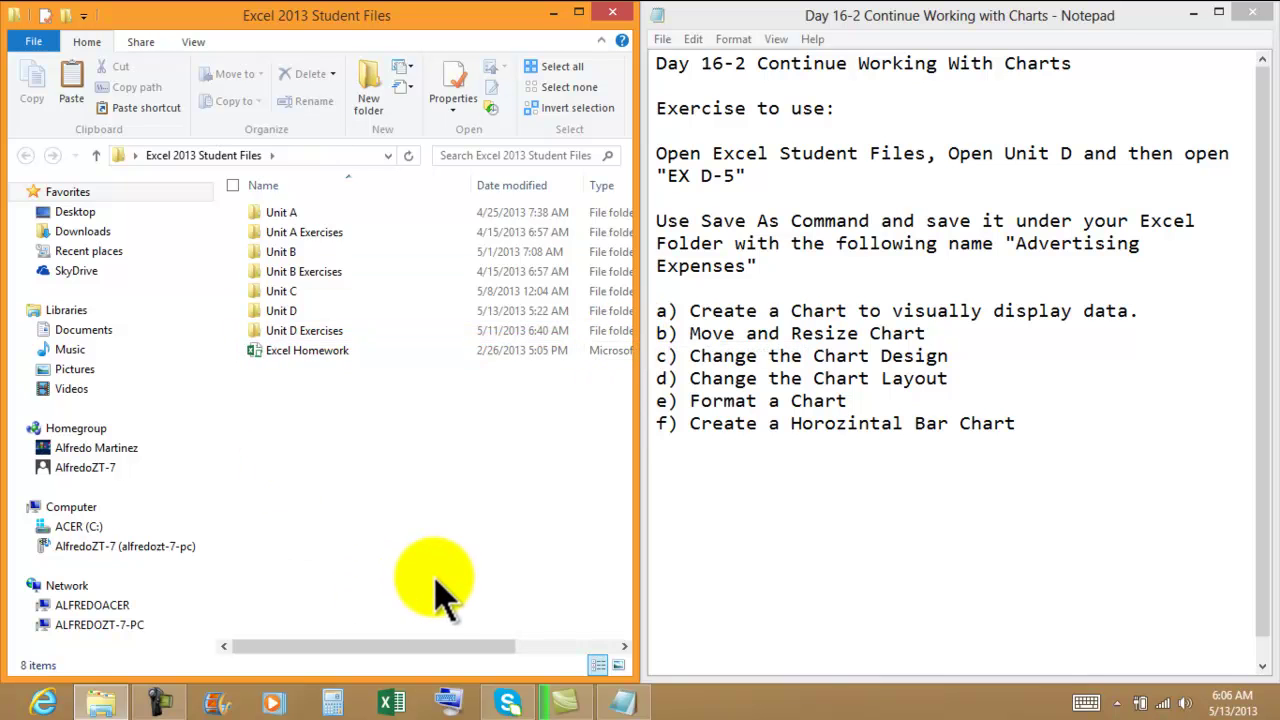
# Step: Open the EX D-5 workbook from the Unit D folder in Excel
pyautogui.click(292, 312)
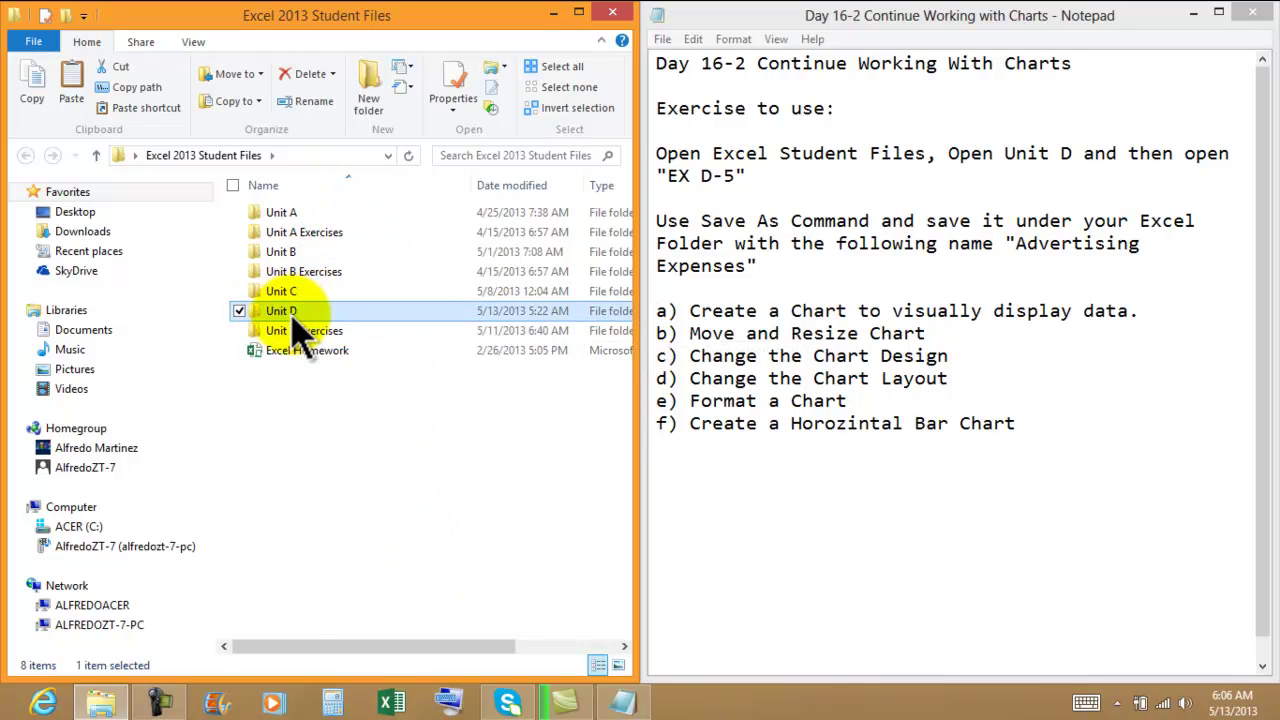
pyautogui.doubleClick(293, 318)
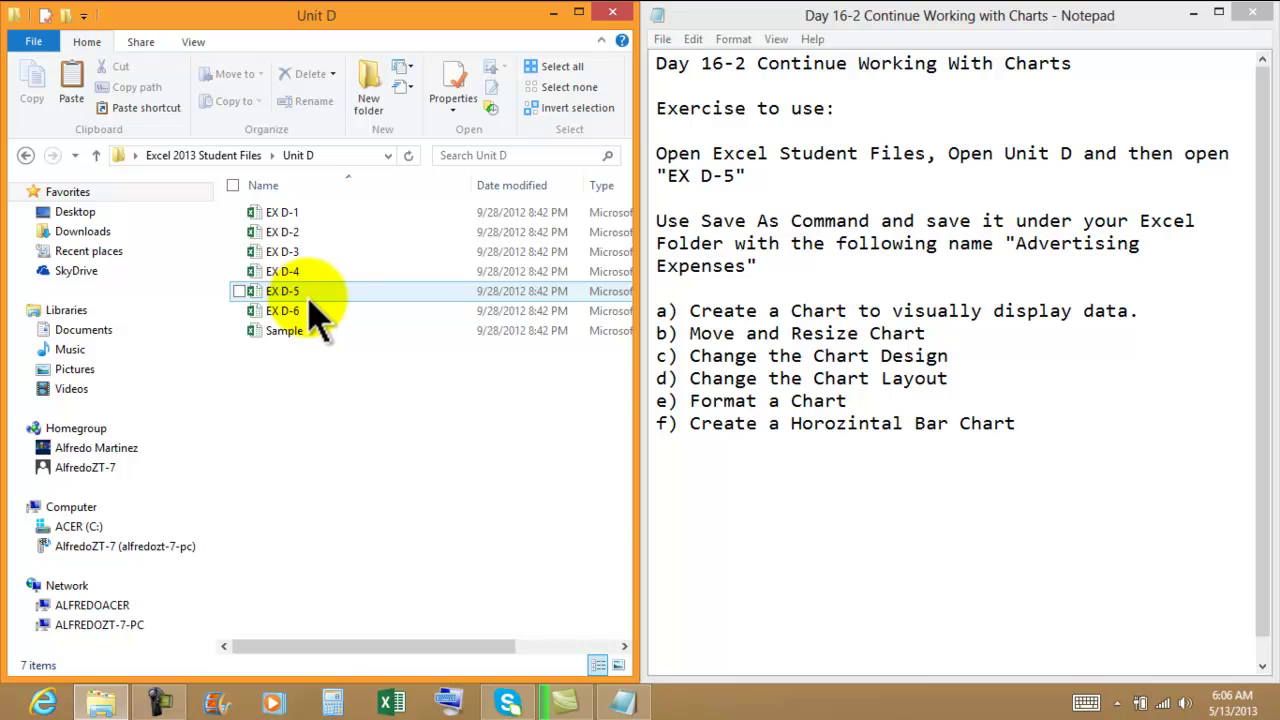
pyautogui.doubleClick(311, 297)
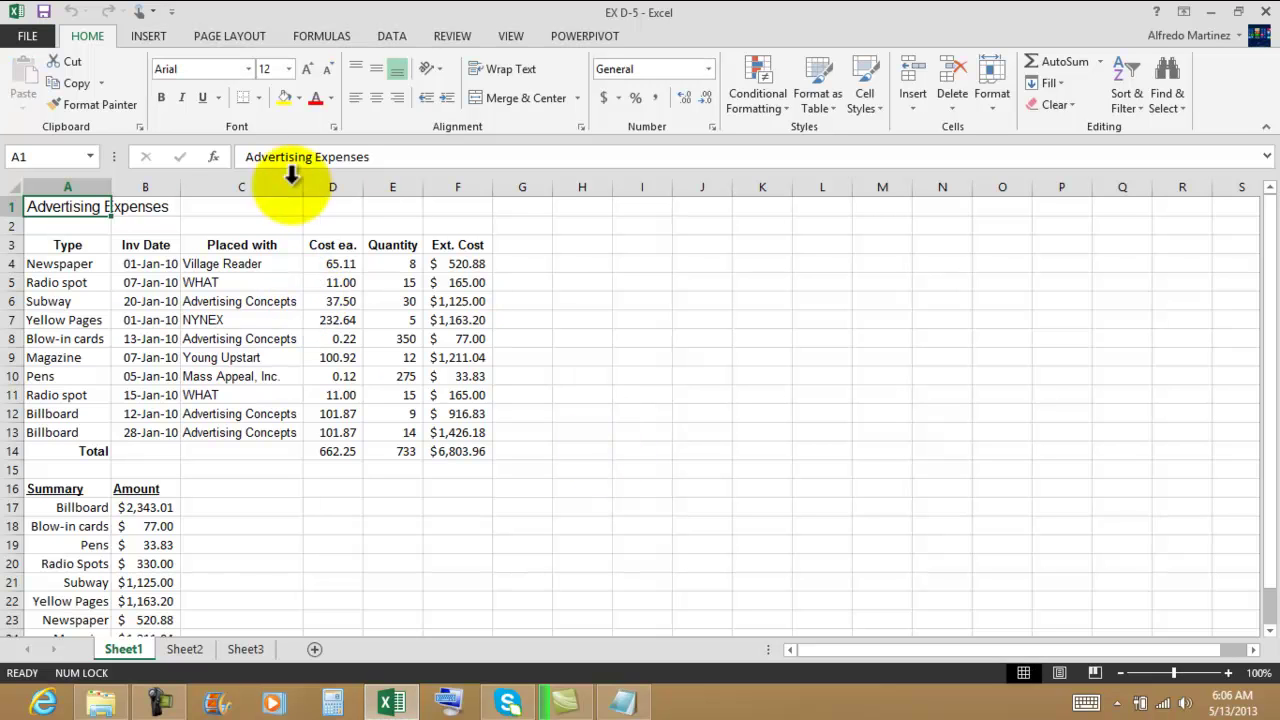
# Step: Save the workbook as "Advertising Expenses 5-13-2013" in the Excel 2013 Files 4-17-2013 folder
pyautogui.click(28, 36)
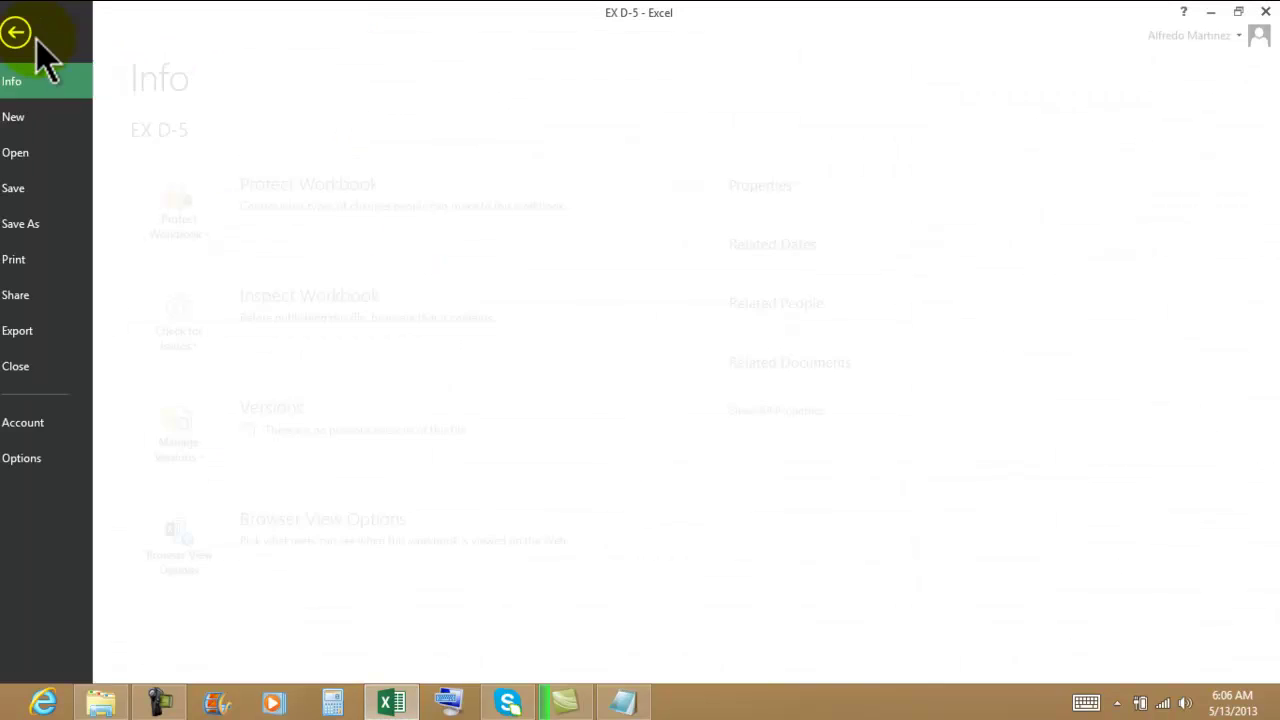
pyautogui.click(48, 218)
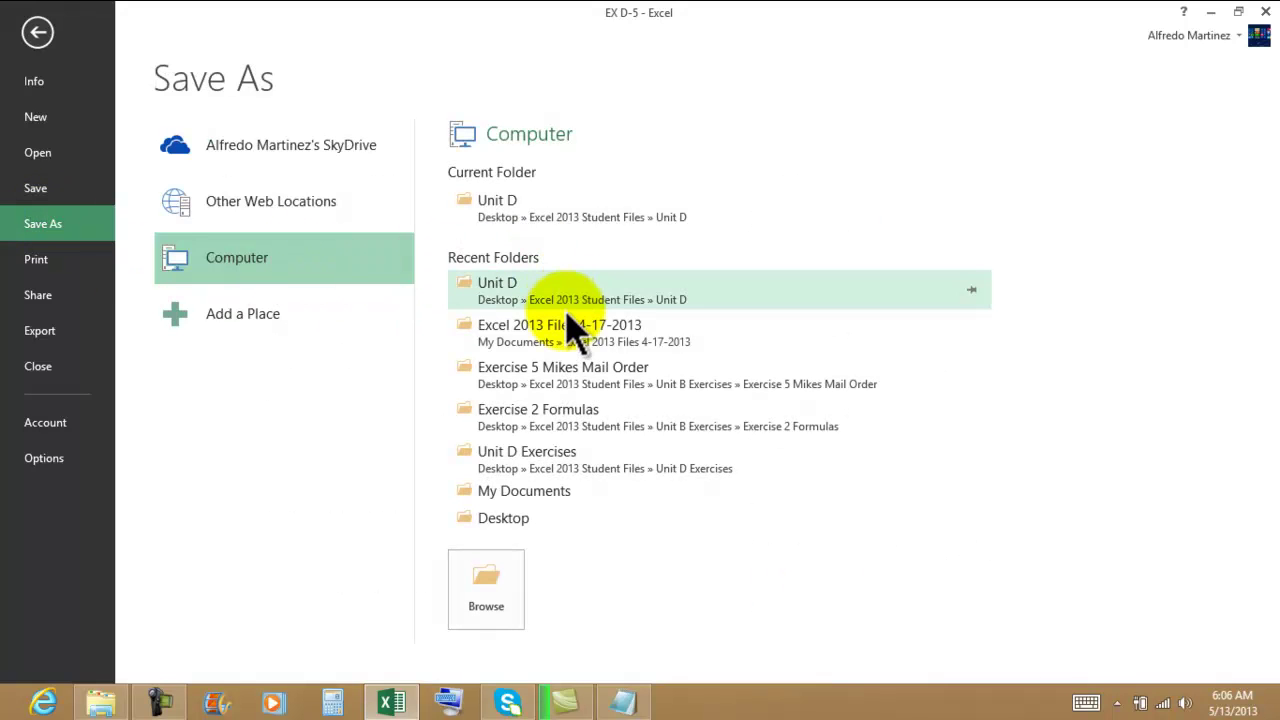
pyautogui.click(535, 328)
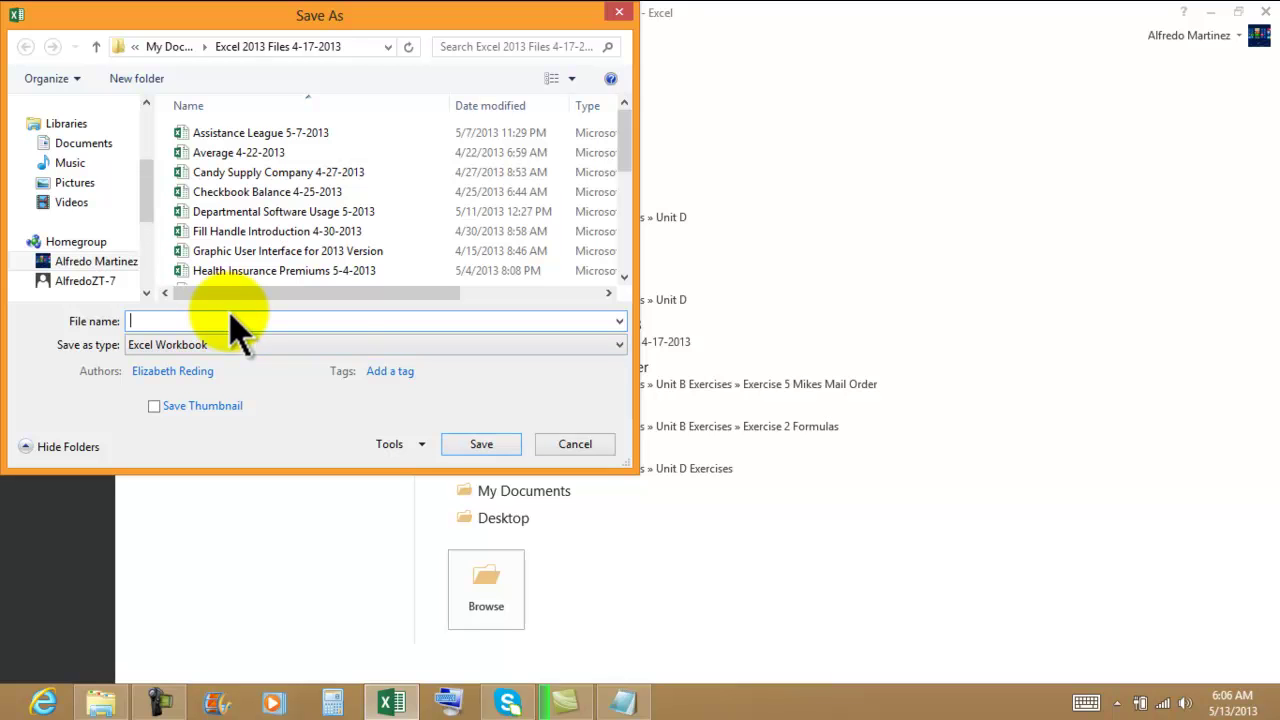
pyautogui.write('Advertising Expenses 5-13-2013')
pyautogui.press('Return')
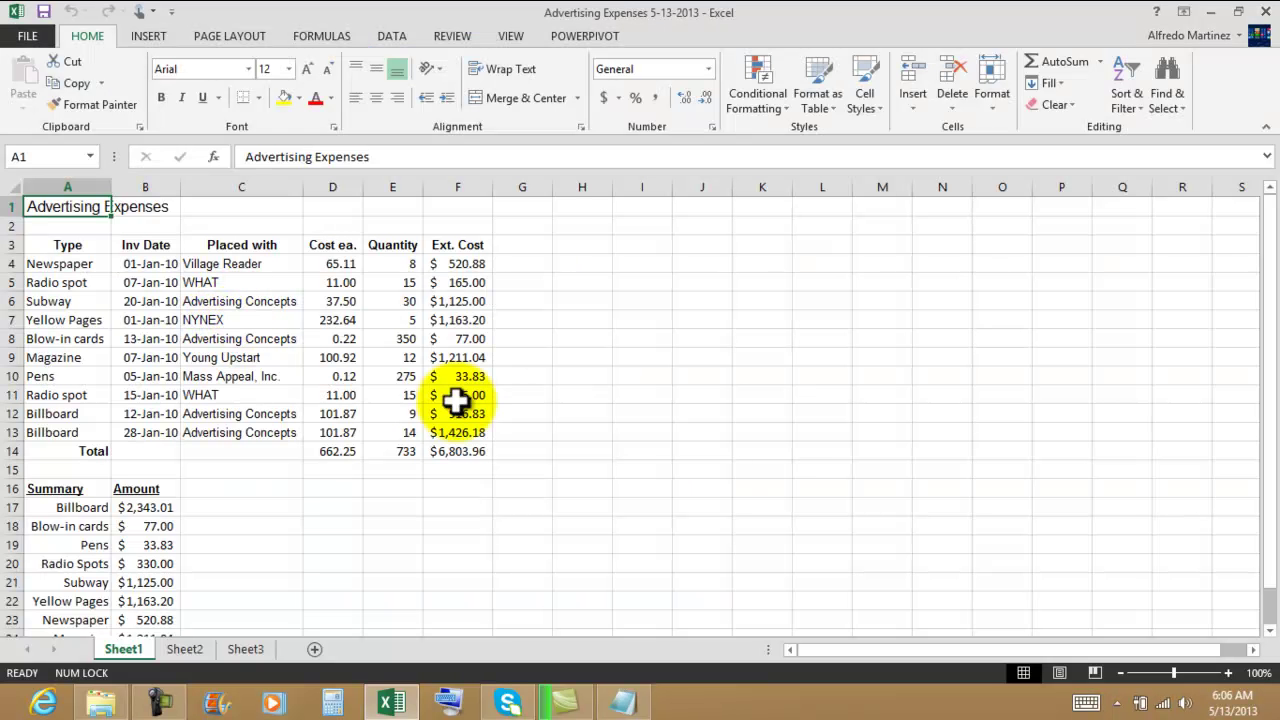
# Step: Review the exercise's chart task list in the Notepad notes and return to the Excel workbook
pyautogui.click(714, 431)
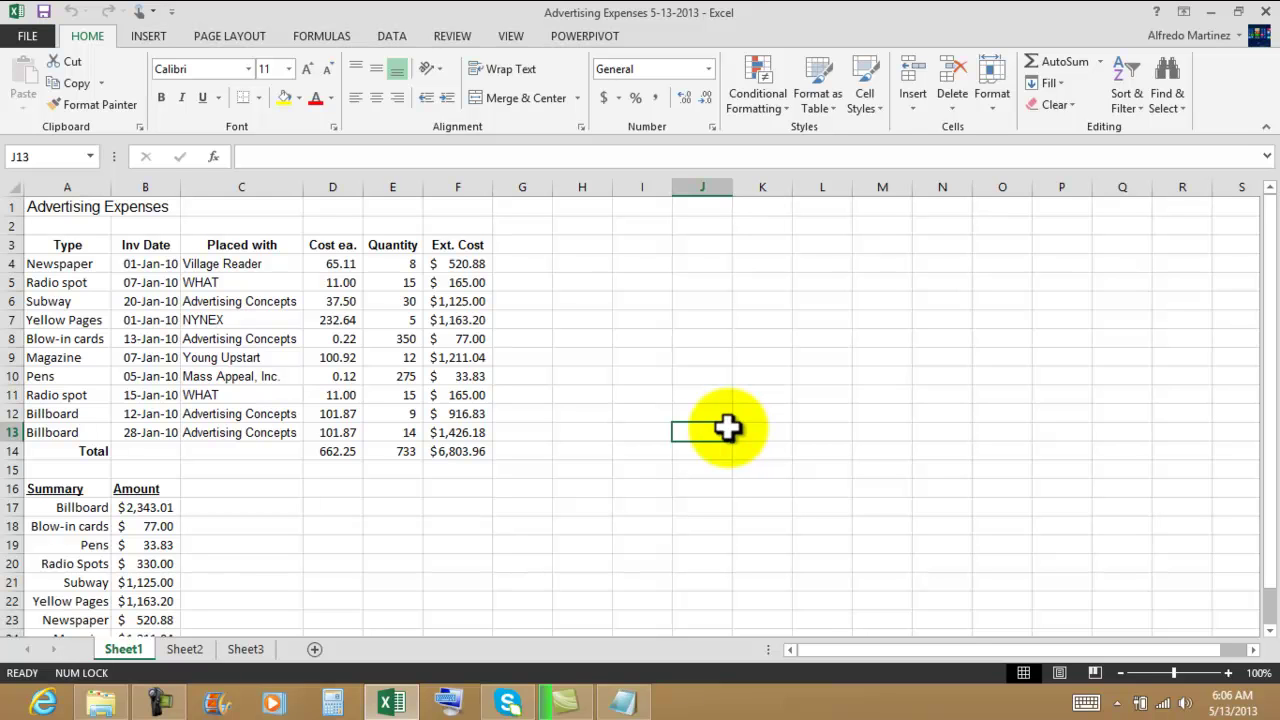
pyautogui.click(628, 704)
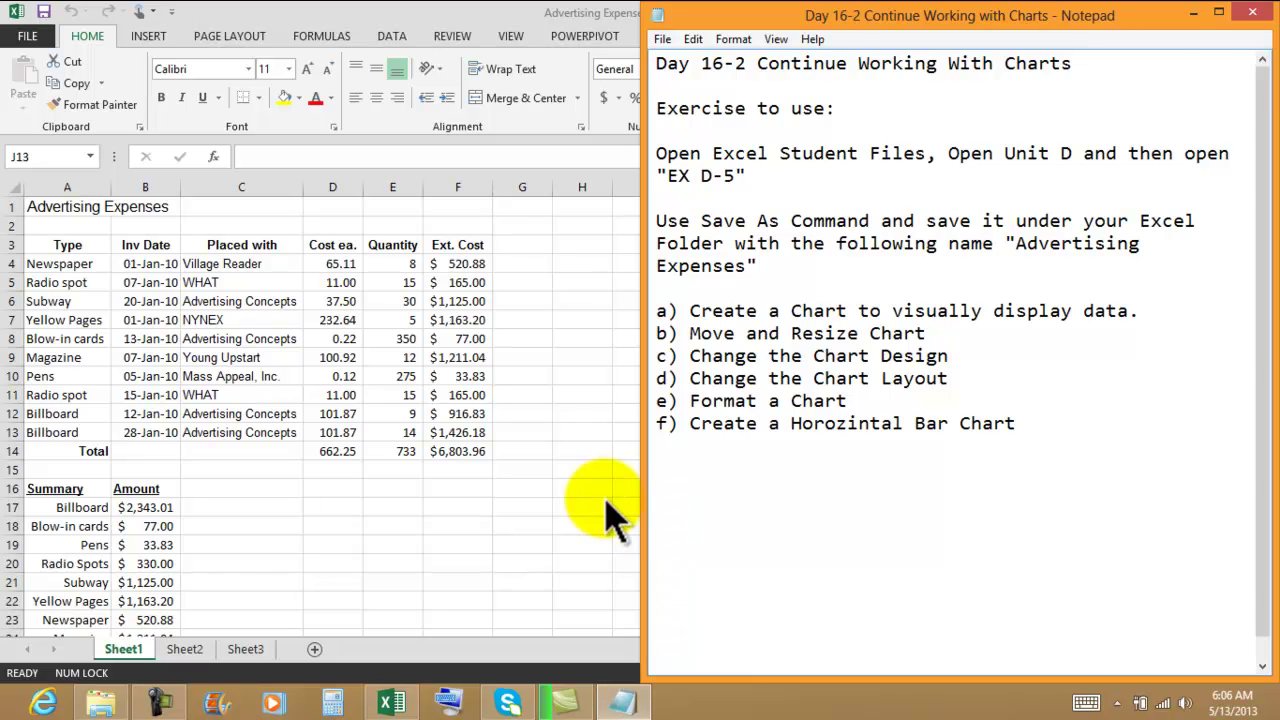
pyautogui.hotkey('alt', 'Tab')
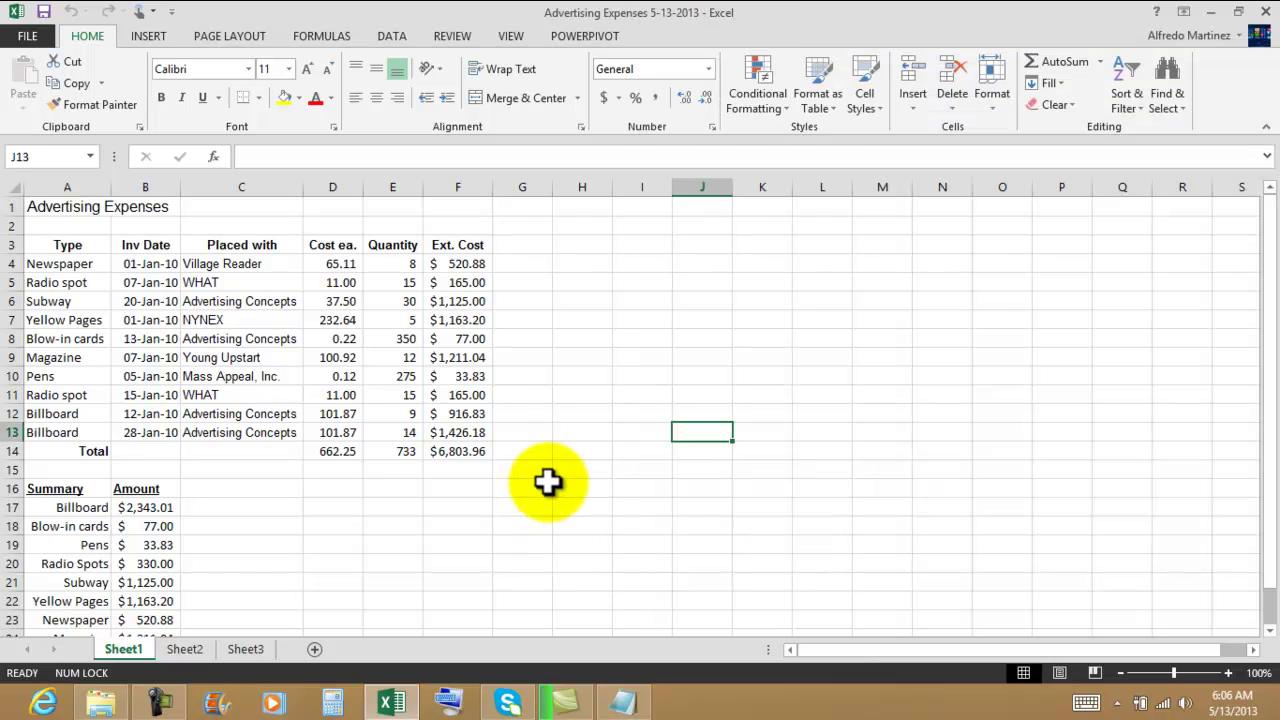
# Step: Examine the Ext. Cost formula and the Summary amounts, and compare the expense table's total with the Summary total
pyautogui.scroll(-3, 546, 481)
pyautogui.scroll(3, 546, 481)
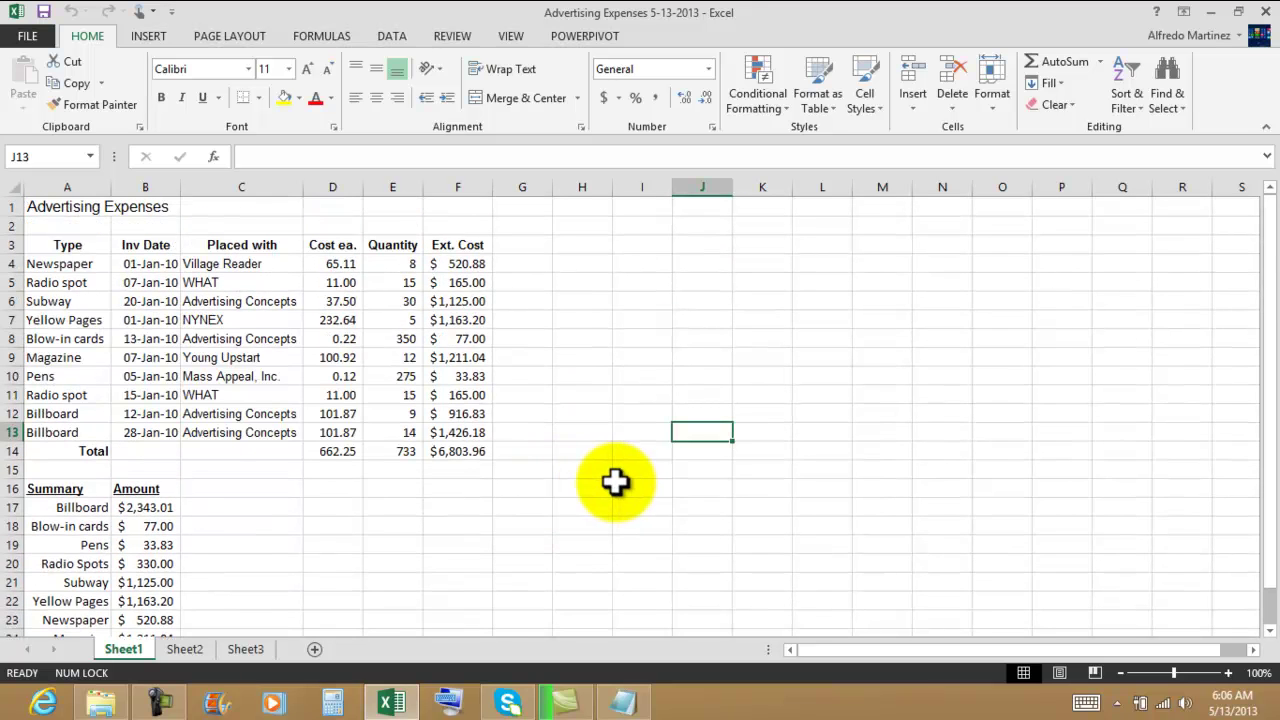
pyautogui.click(468, 265)
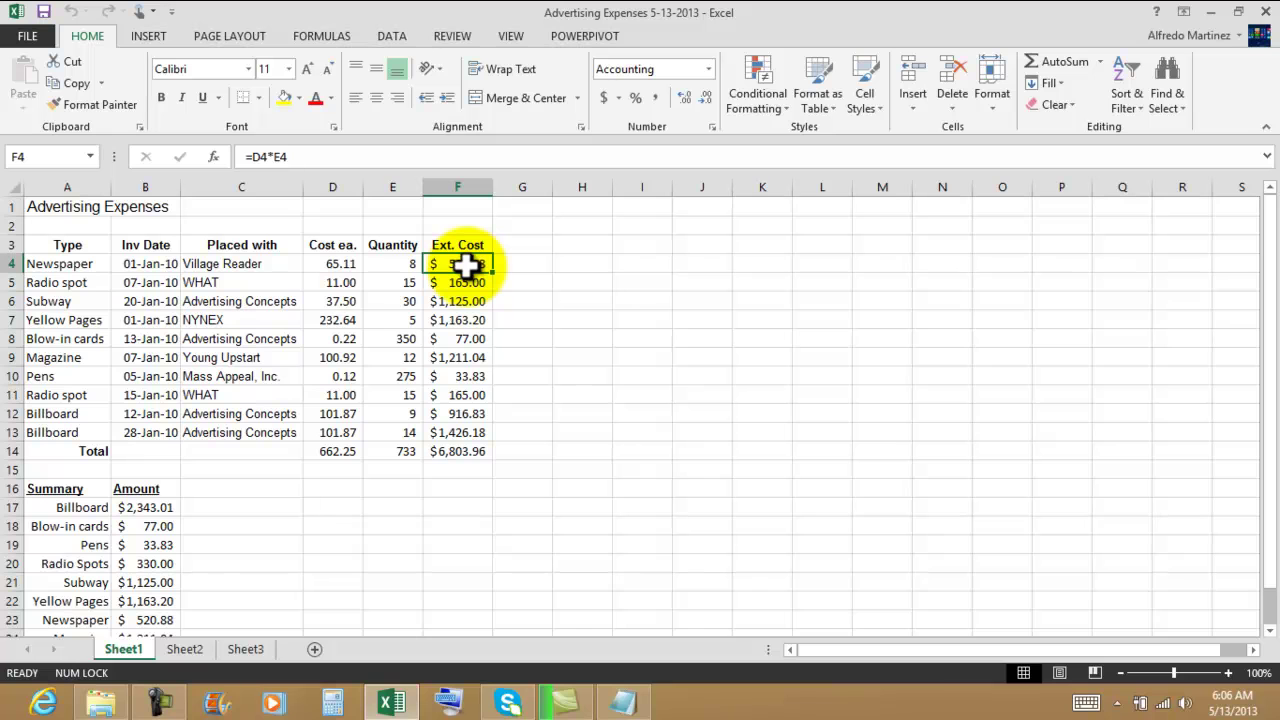
pyautogui.click(71, 491)
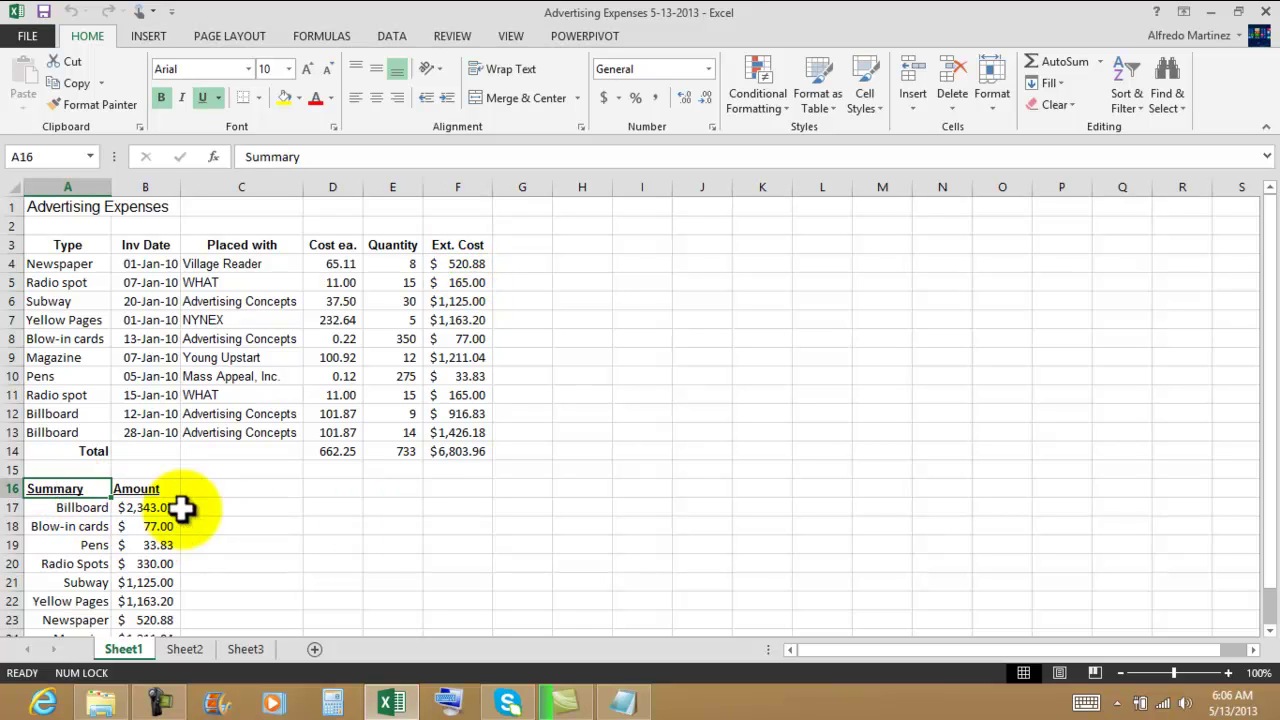
pyautogui.scroll(-1, 440, 503)
pyautogui.moveTo(165, 450); pyautogui.dragTo(168, 600)
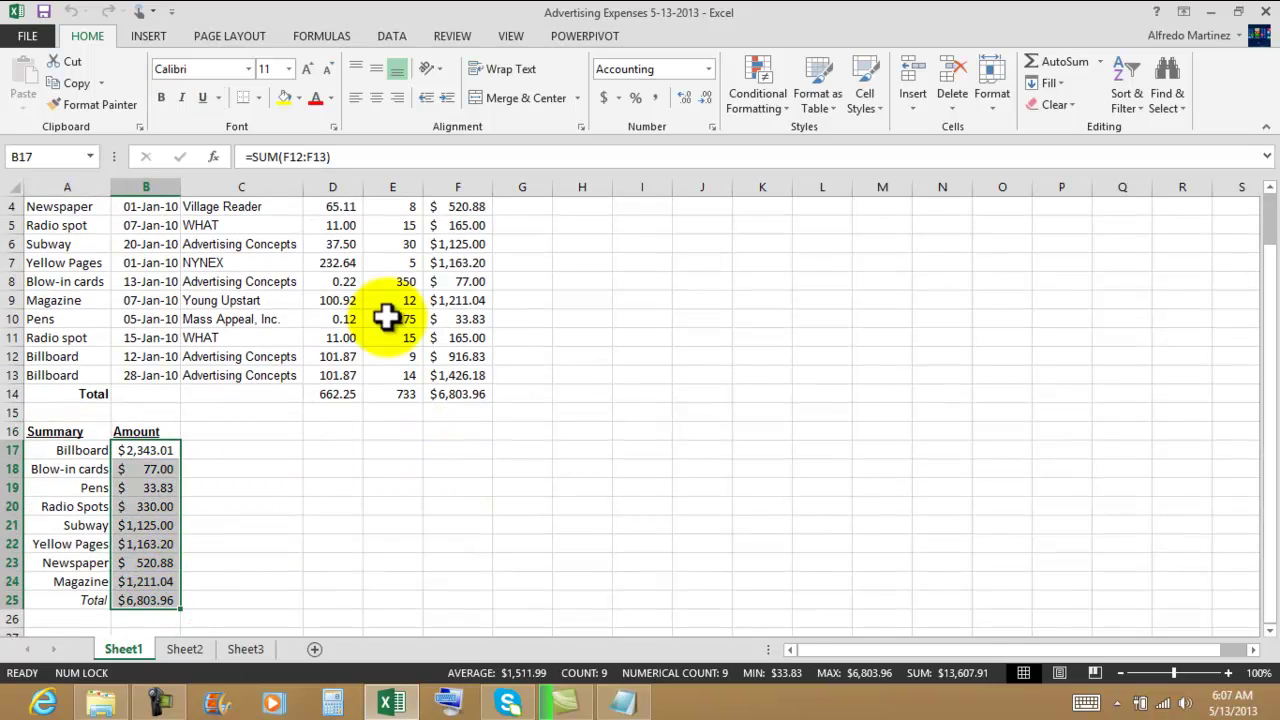
pyautogui.click(455, 396)
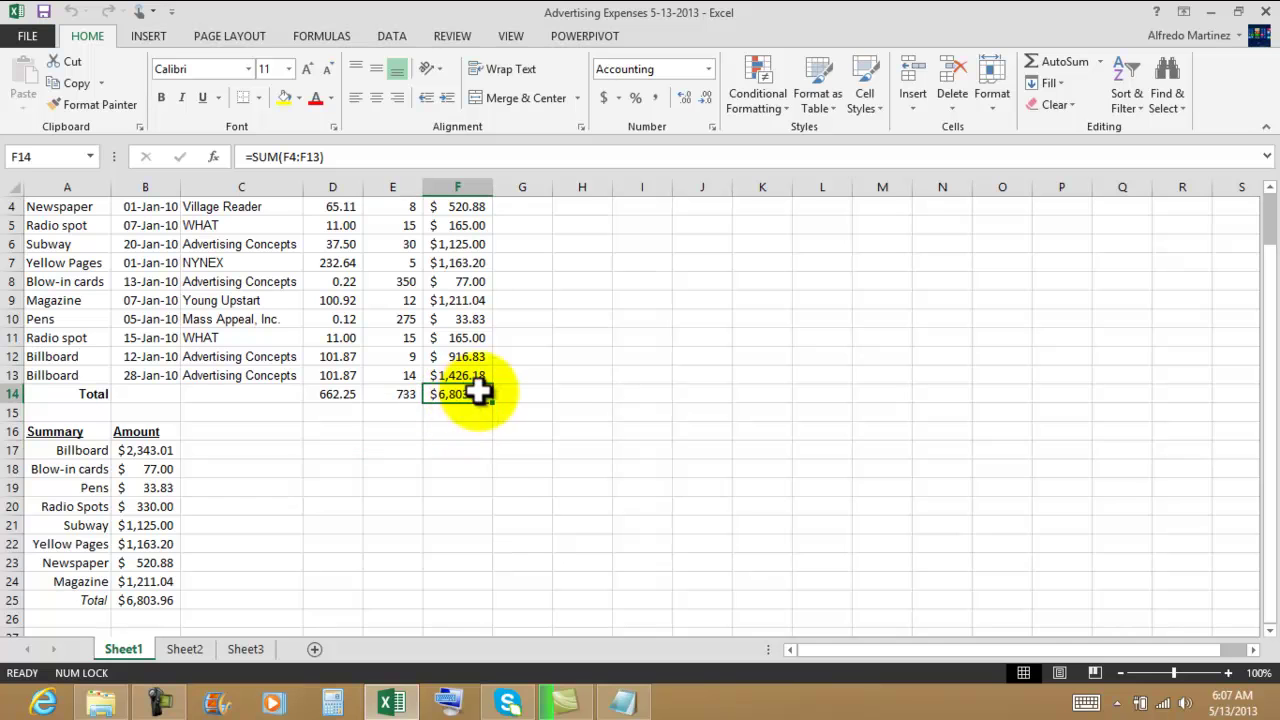
pyautogui.click(155, 600)
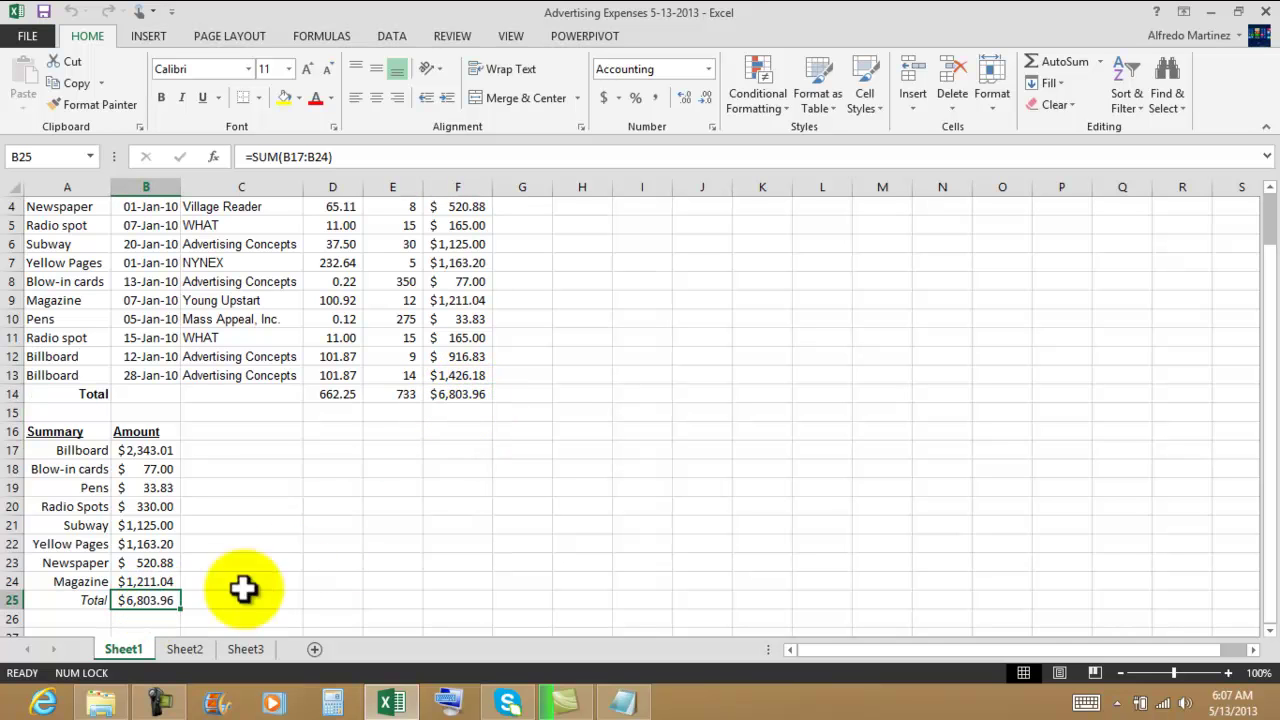
pyautogui.scroll(1, 617, 506)
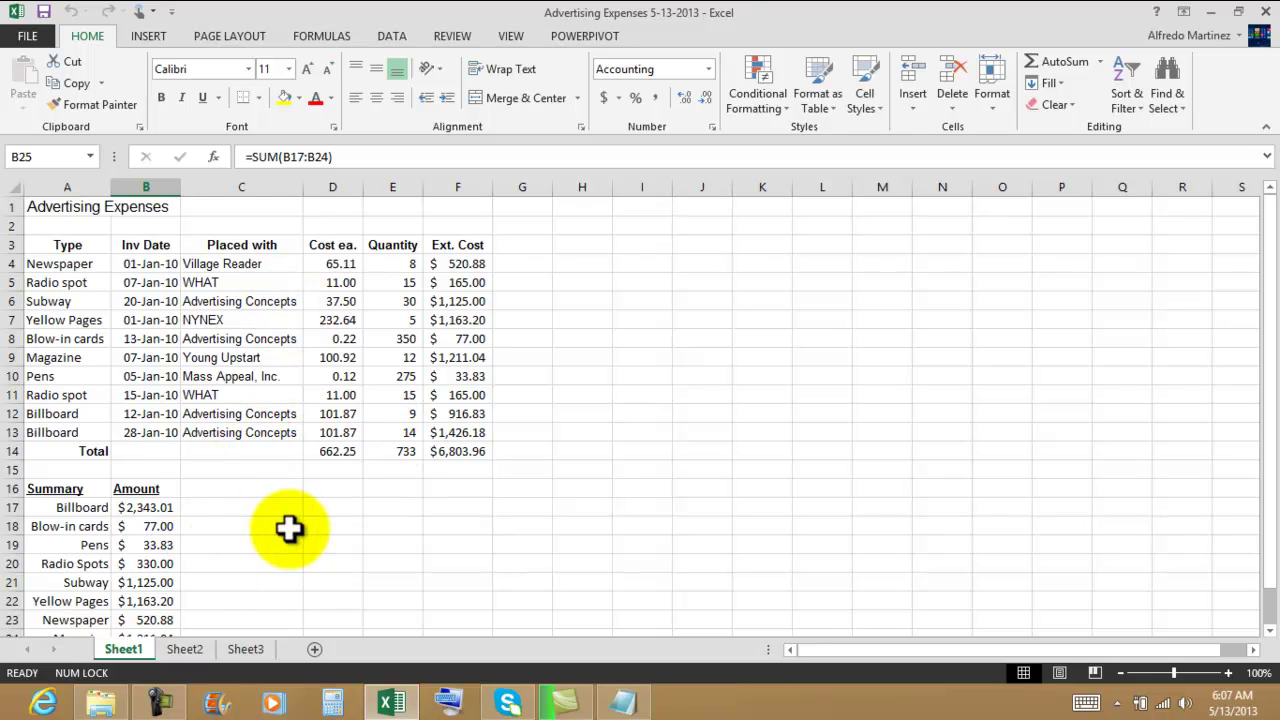
pyautogui.click(760, 507)
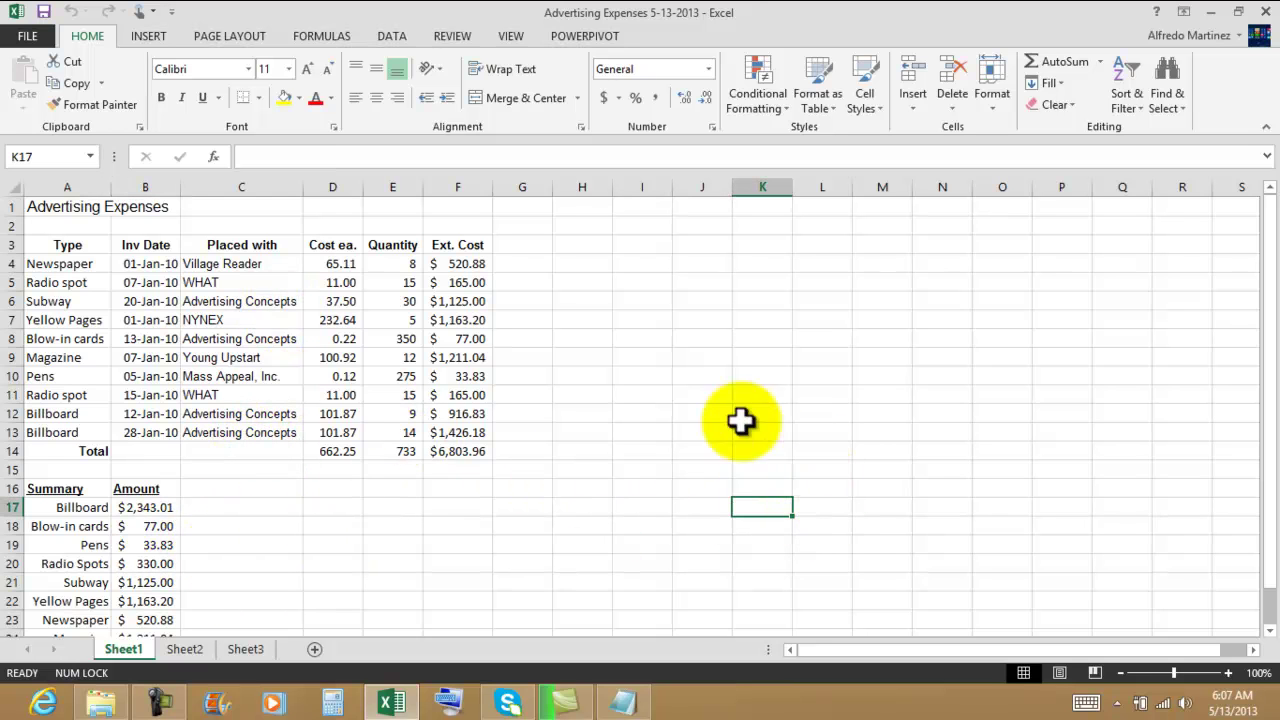
# Step: Merge and center the Advertising Expenses title across A1:F1 and give it a dark blue fill
pyautogui.moveTo(45, 205); pyautogui.dragTo(455, 198)
pyautogui.click(504, 100)
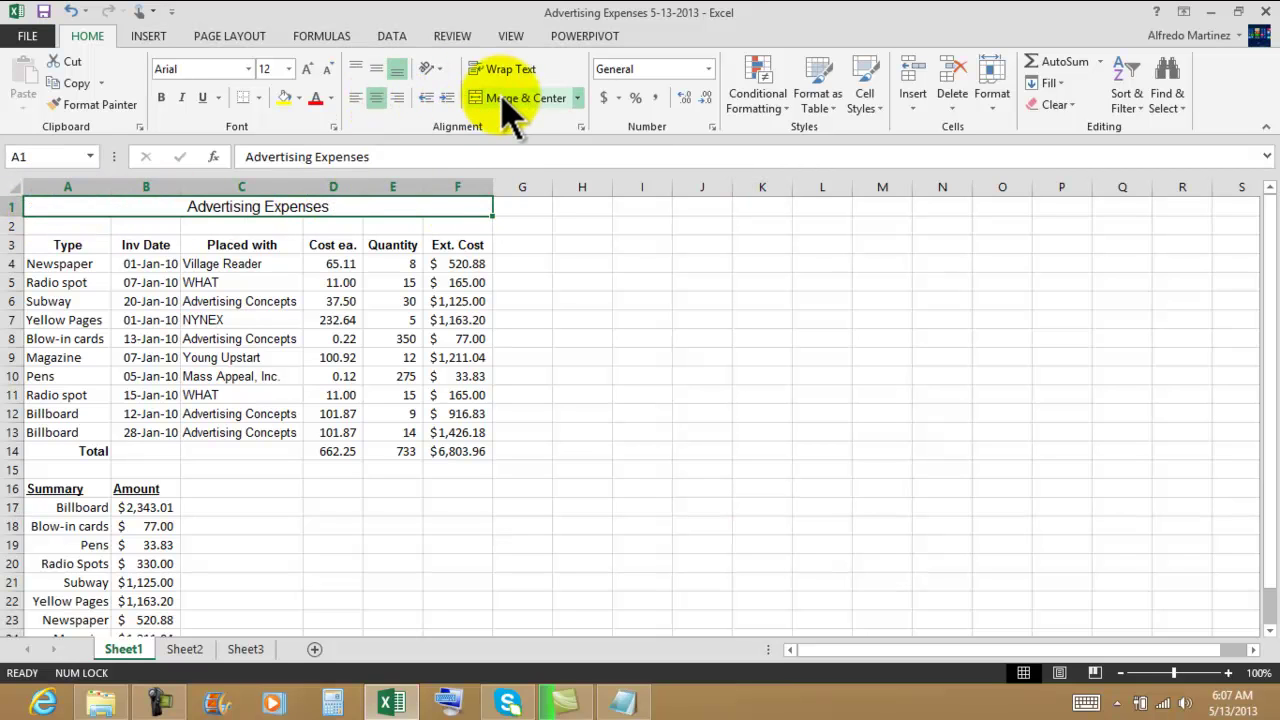
pyautogui.click(285, 97)
pyautogui.click(299, 98)
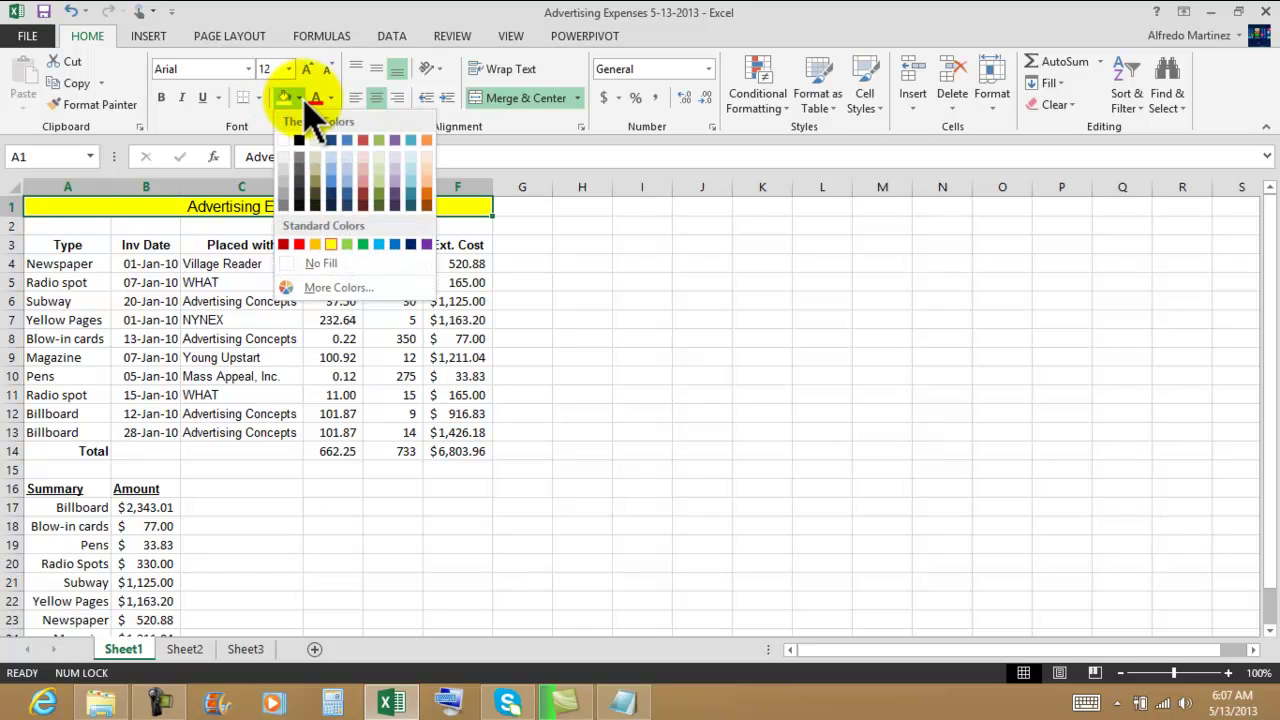
pyautogui.click(331, 140)
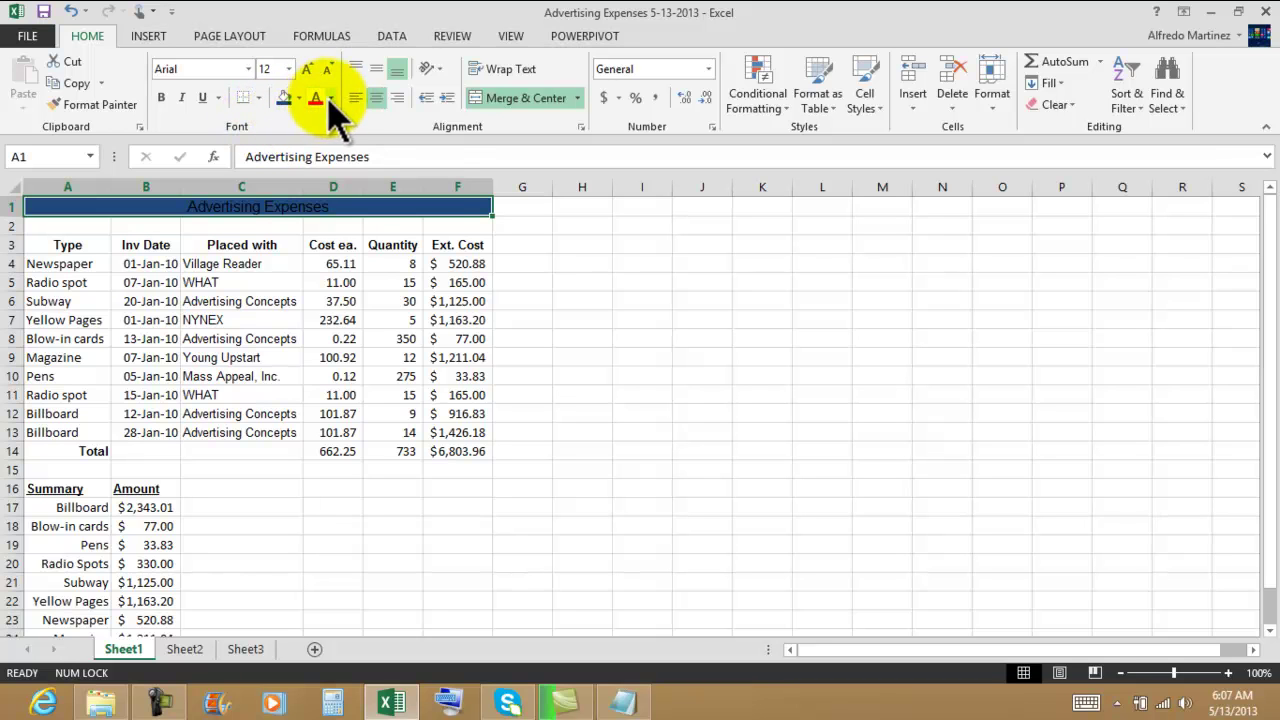
# Step: Change the title's font color to white and increase its font size by three increments
pyautogui.click(331, 97)
pyautogui.click(318, 160)
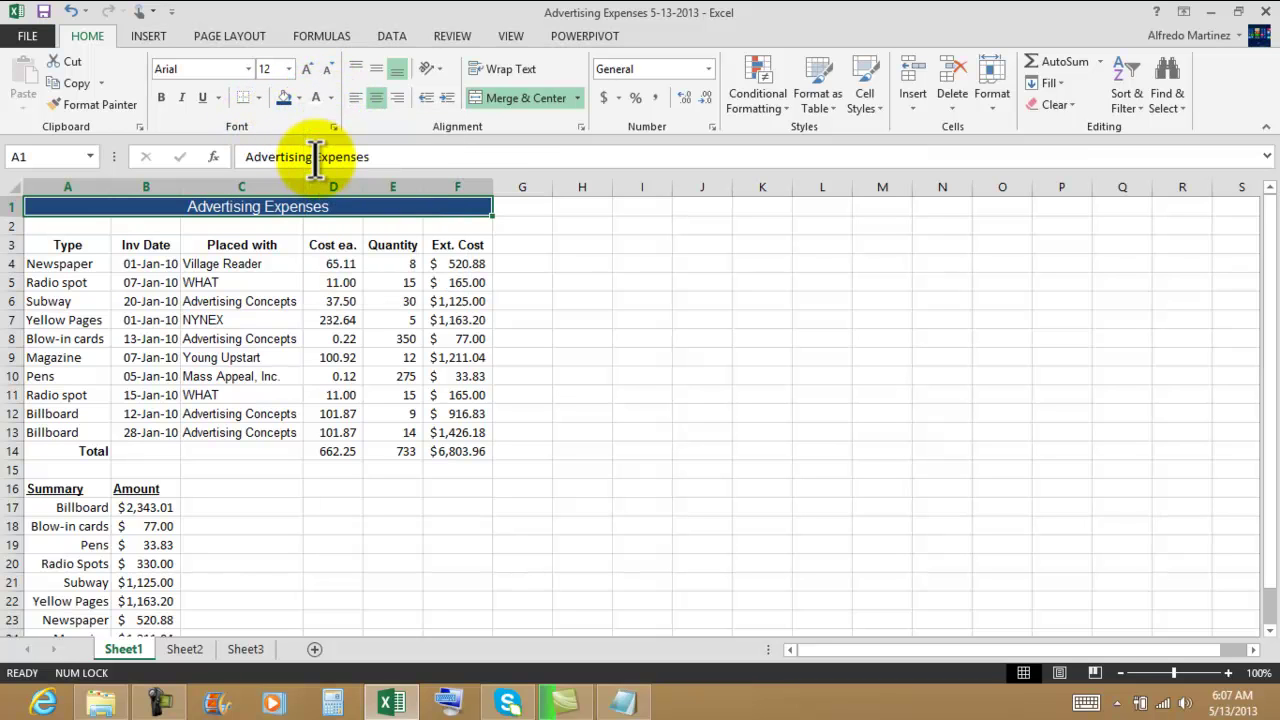
pyautogui.click(307, 69)
pyautogui.click(307, 69)
pyautogui.click(307, 69)
pyautogui.click(665, 290)
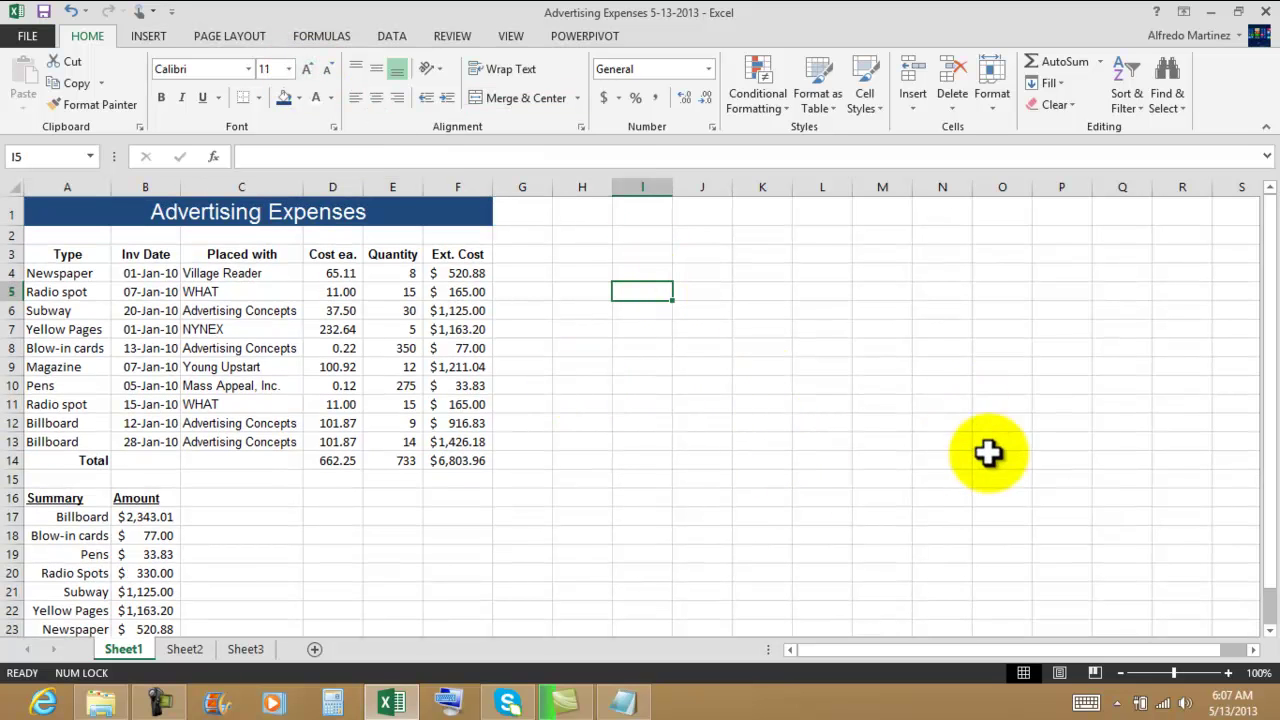
pyautogui.click(782, 443)
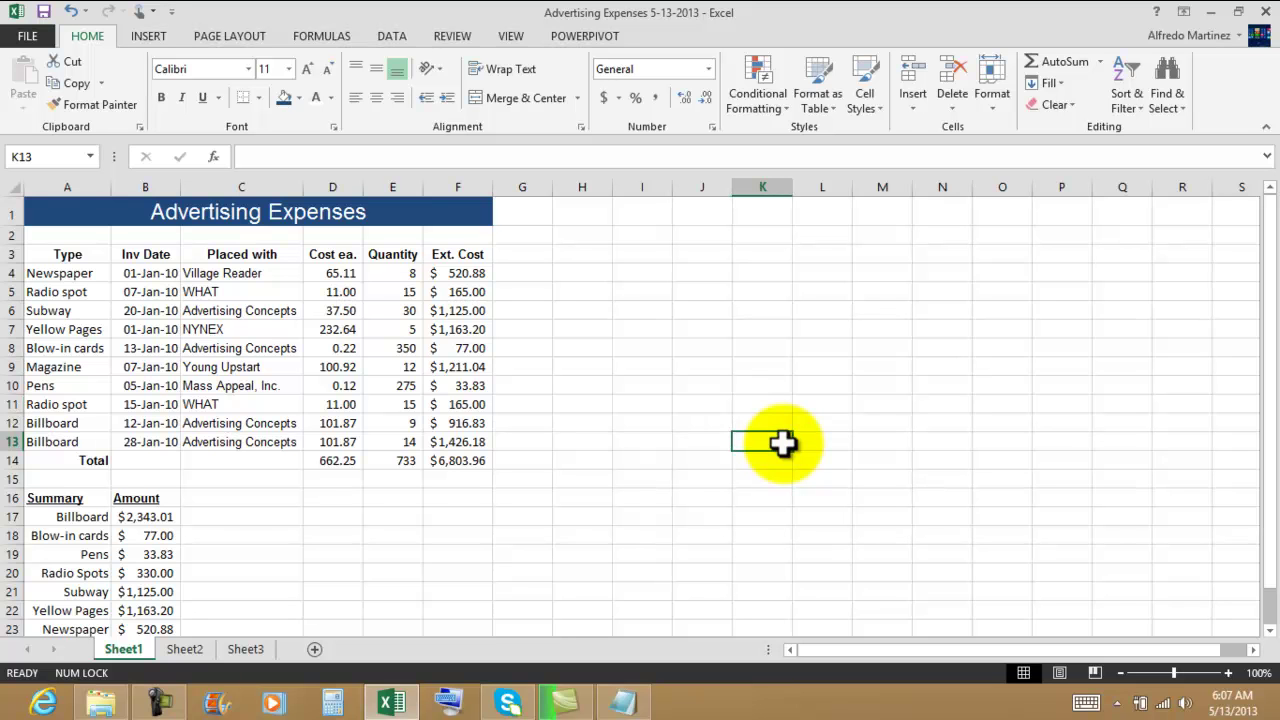
pyautogui.scroll(-1, 829, 403)
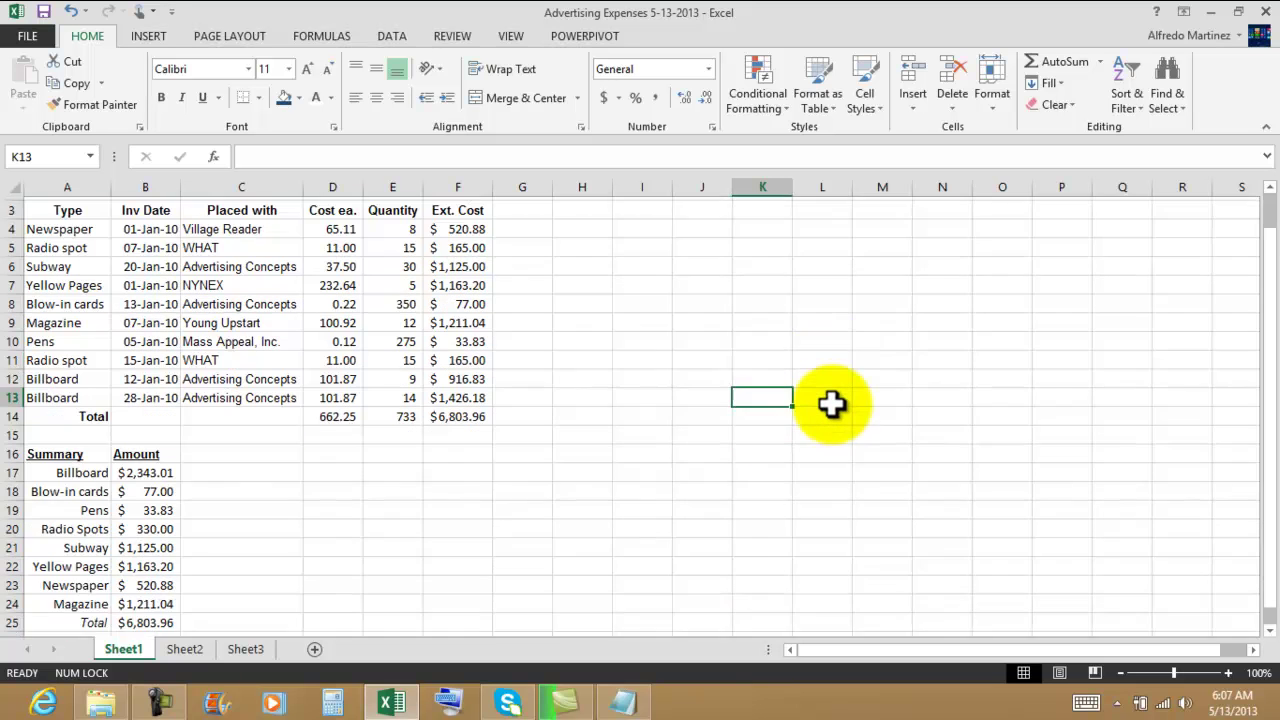
pyautogui.scroll(1, 843, 401)
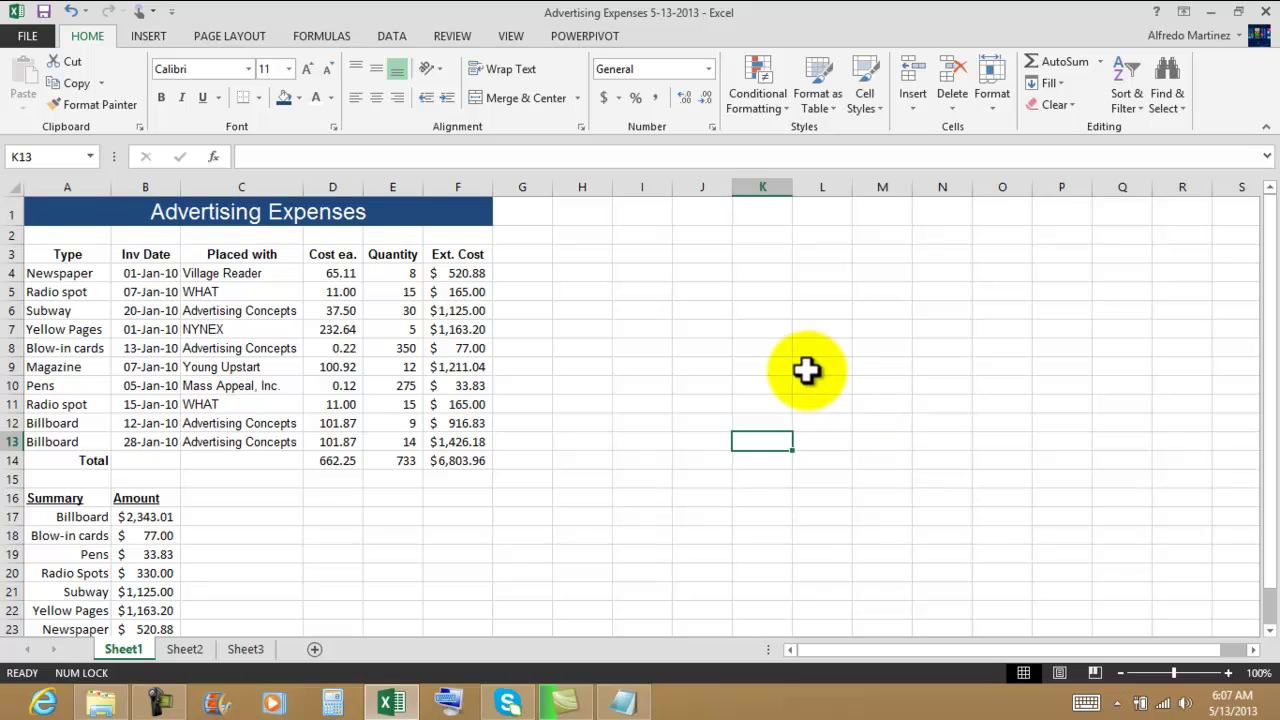
# Step: Highlight the Type and Ext. Cost columns of the expense table in turn, starting from their headings in row 3
pyautogui.moveTo(45, 256); pyautogui.dragTo(66, 441)
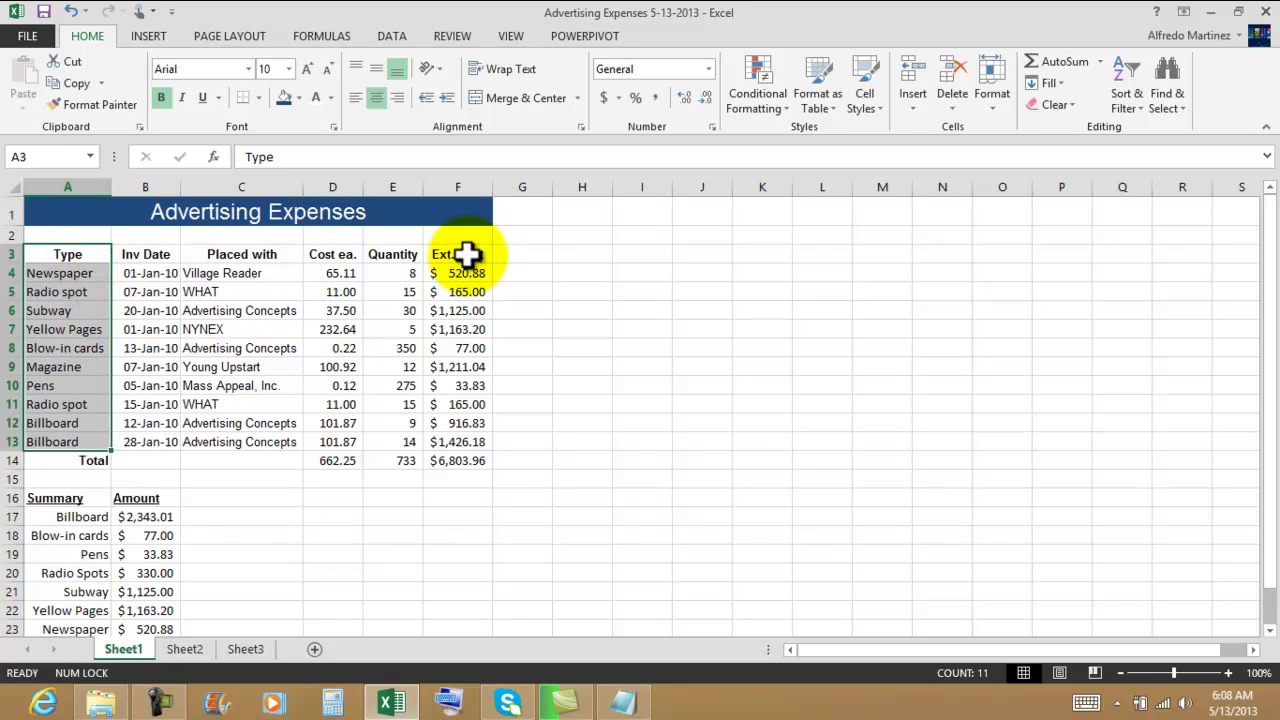
pyautogui.moveTo(465, 254); pyautogui.dragTo(475, 438)
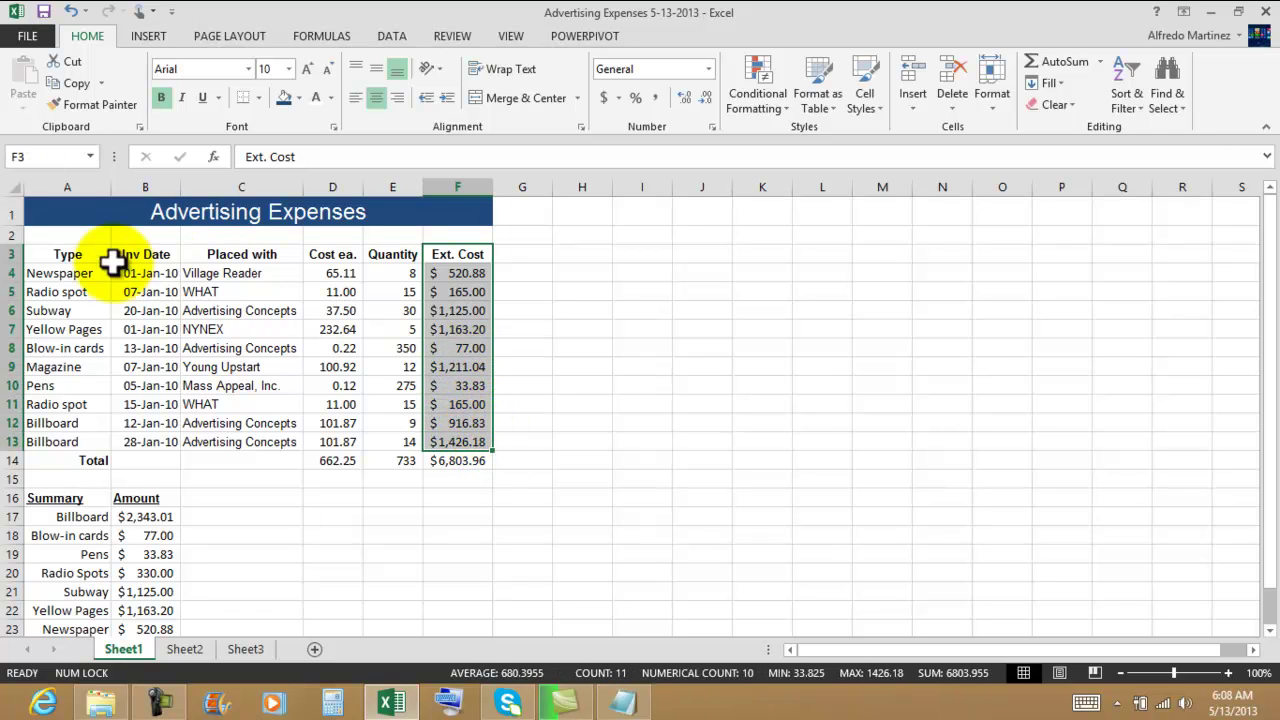
pyautogui.moveTo(67, 256); pyautogui.dragTo(73, 425)
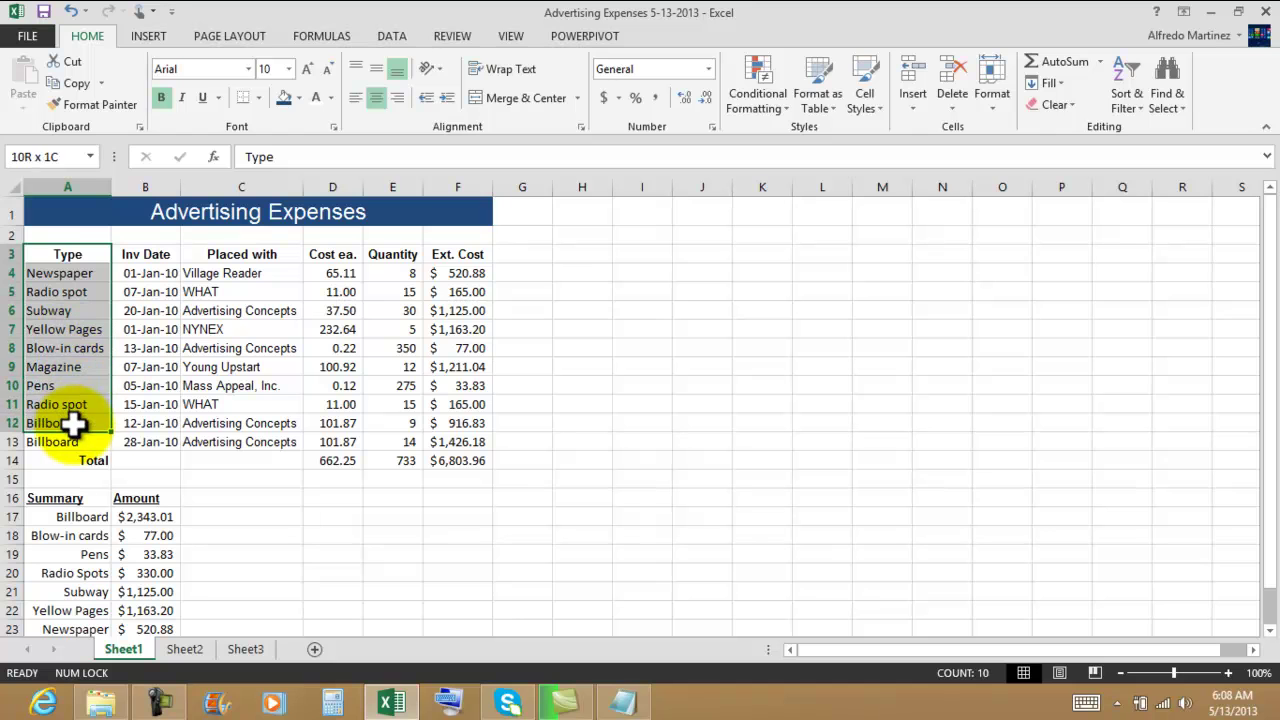
pyautogui.moveTo(457, 254); pyautogui.dragTo(460, 404)
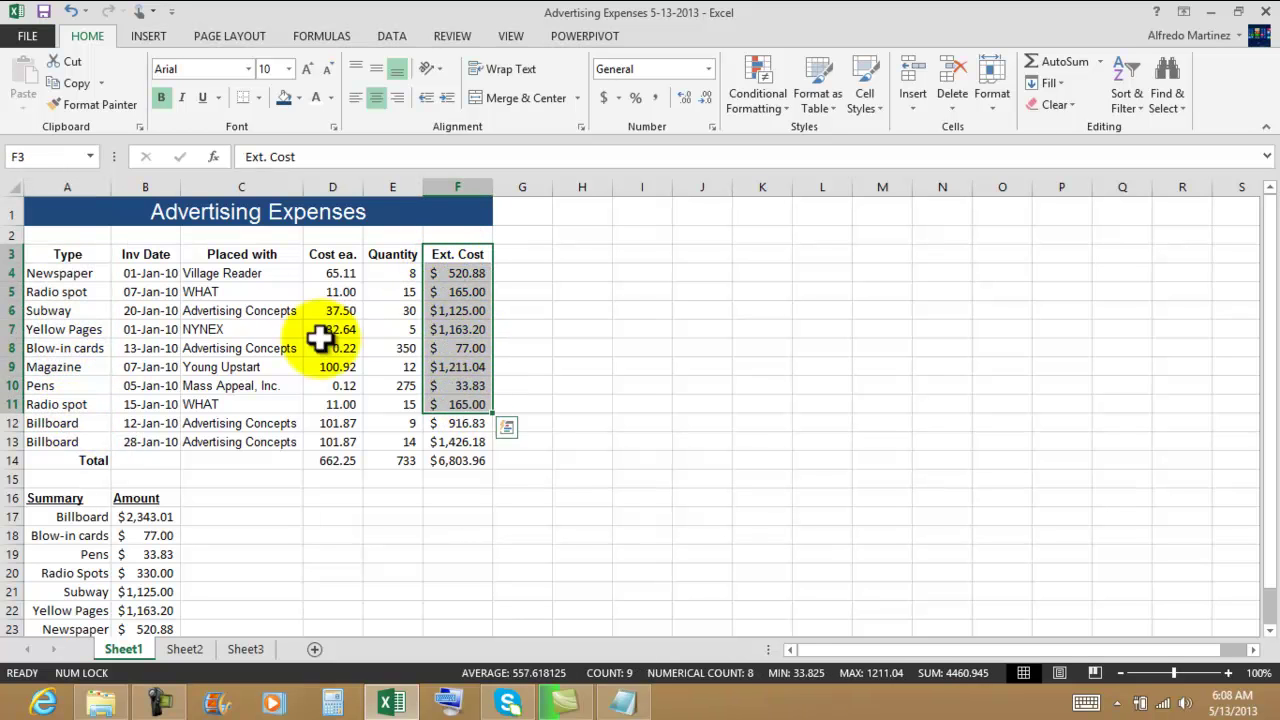
pyautogui.click(642, 333)
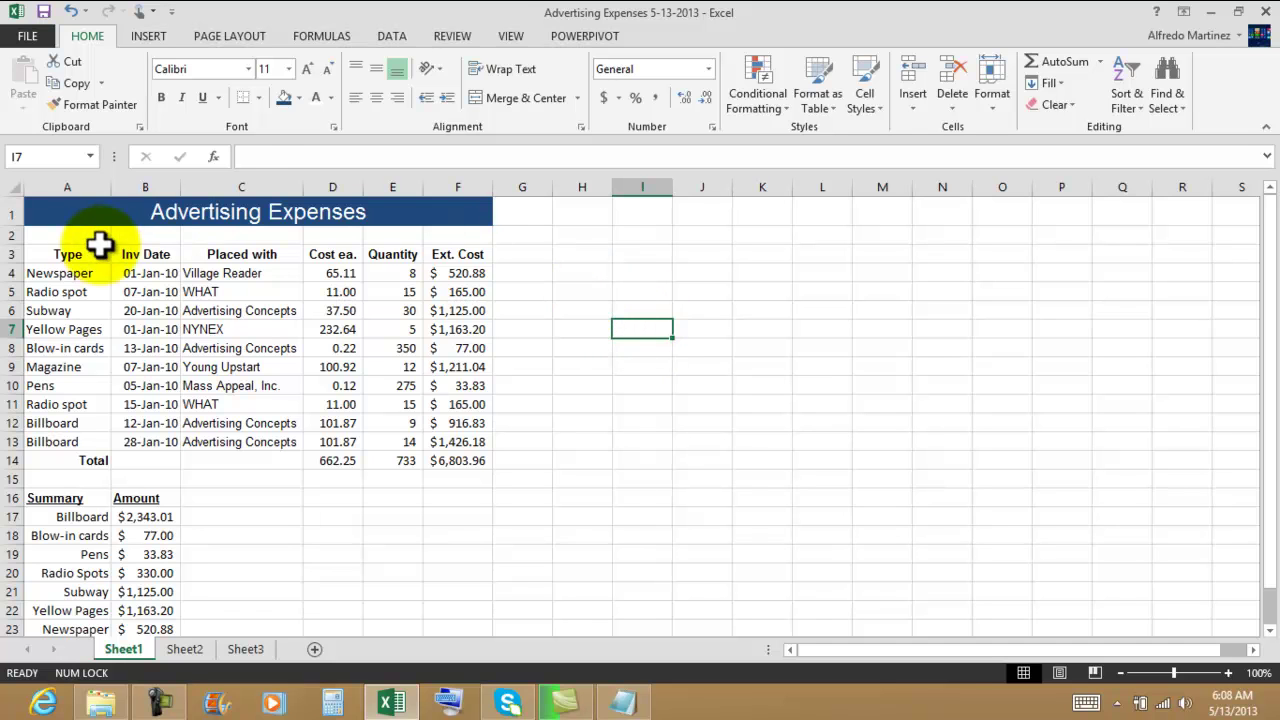
pyautogui.moveTo(75, 254); pyautogui.dragTo(86, 429)
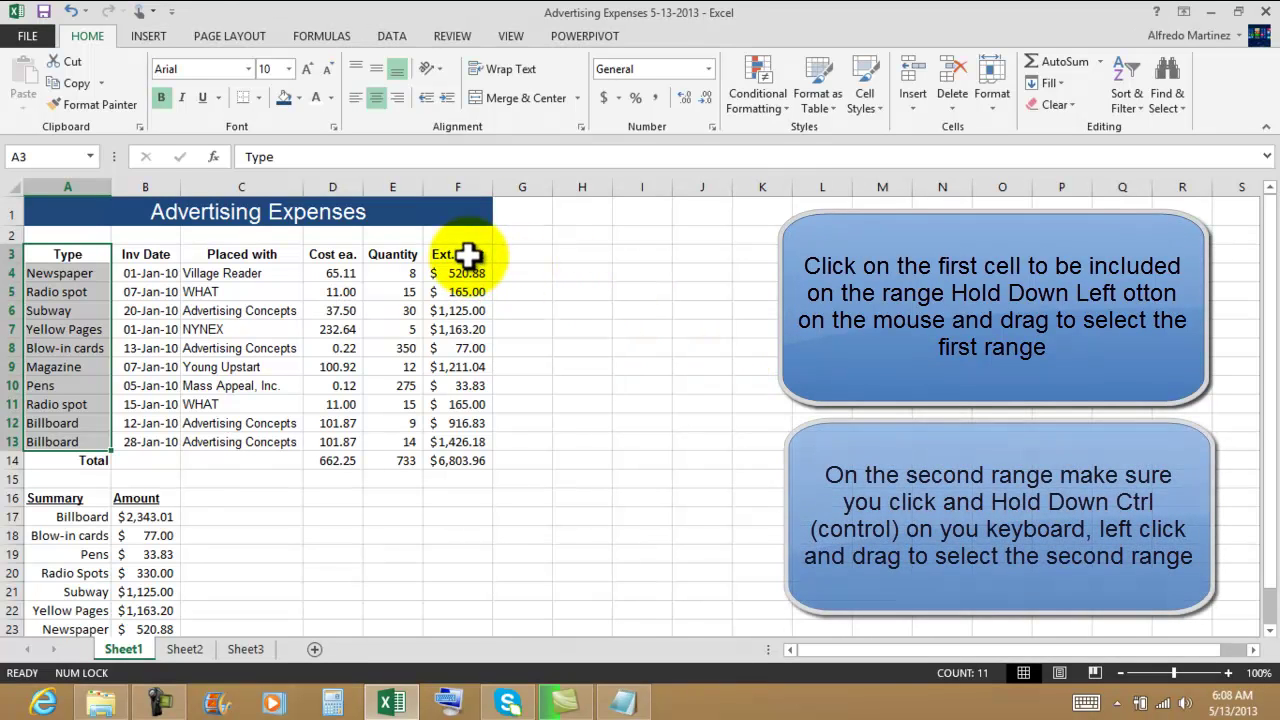
pyautogui.moveTo(468, 256); pyautogui.dragTo(471, 436)
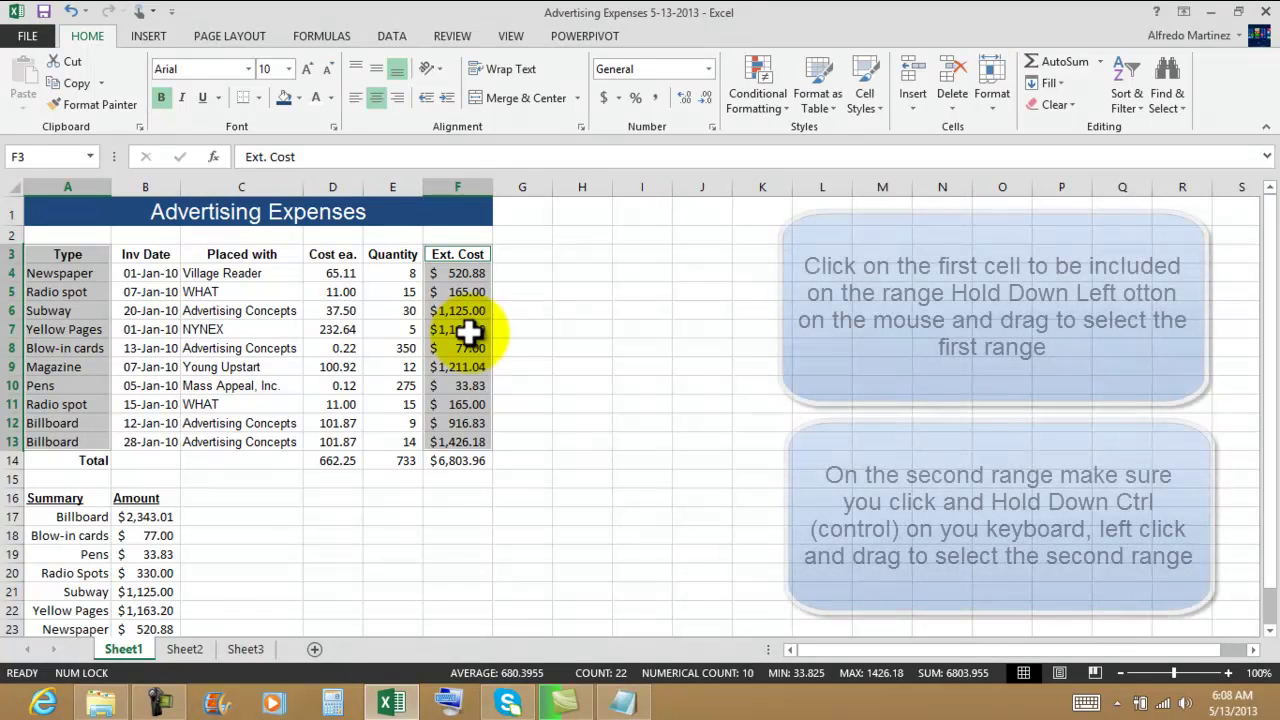
pyautogui.click(693, 293)
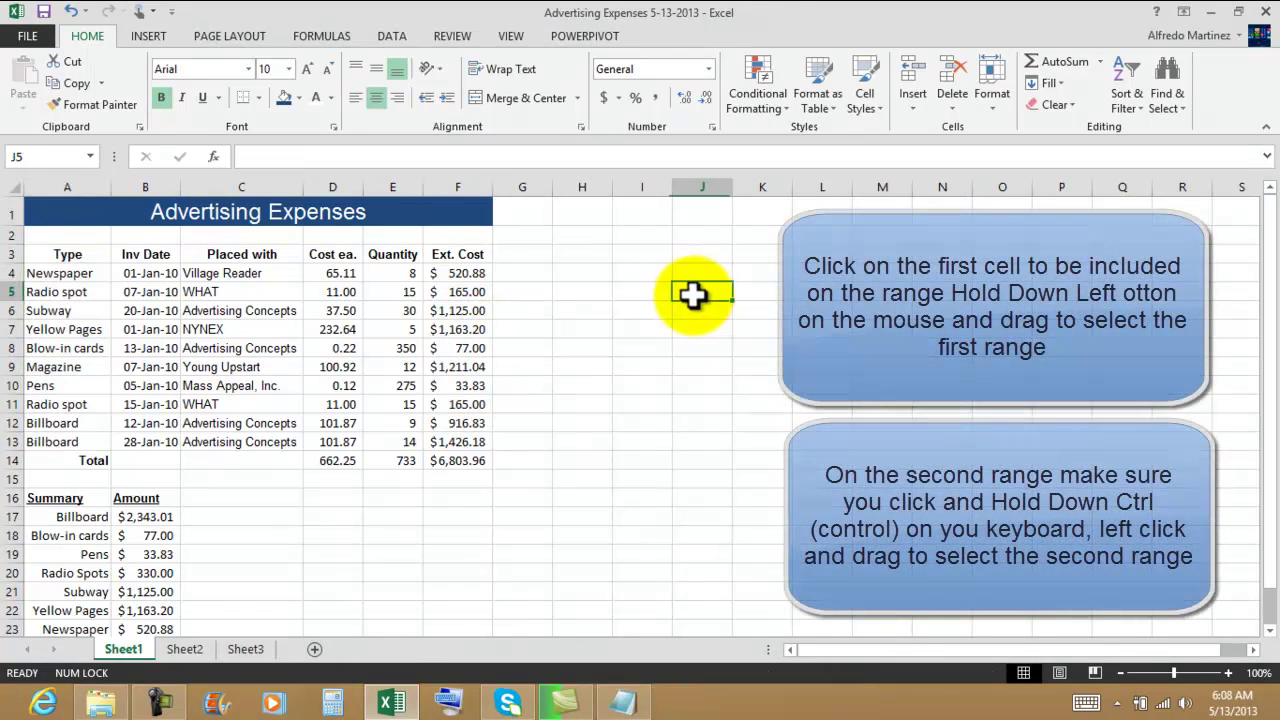
# Step: Insert a 3-D pie chart from the Type and Ext. Cost data in A3:A13 and F3:F13, leaving out the Total row
pyautogui.click(70, 258)
pyautogui.moveTo(73, 344); pyautogui.dragTo(73, 433)
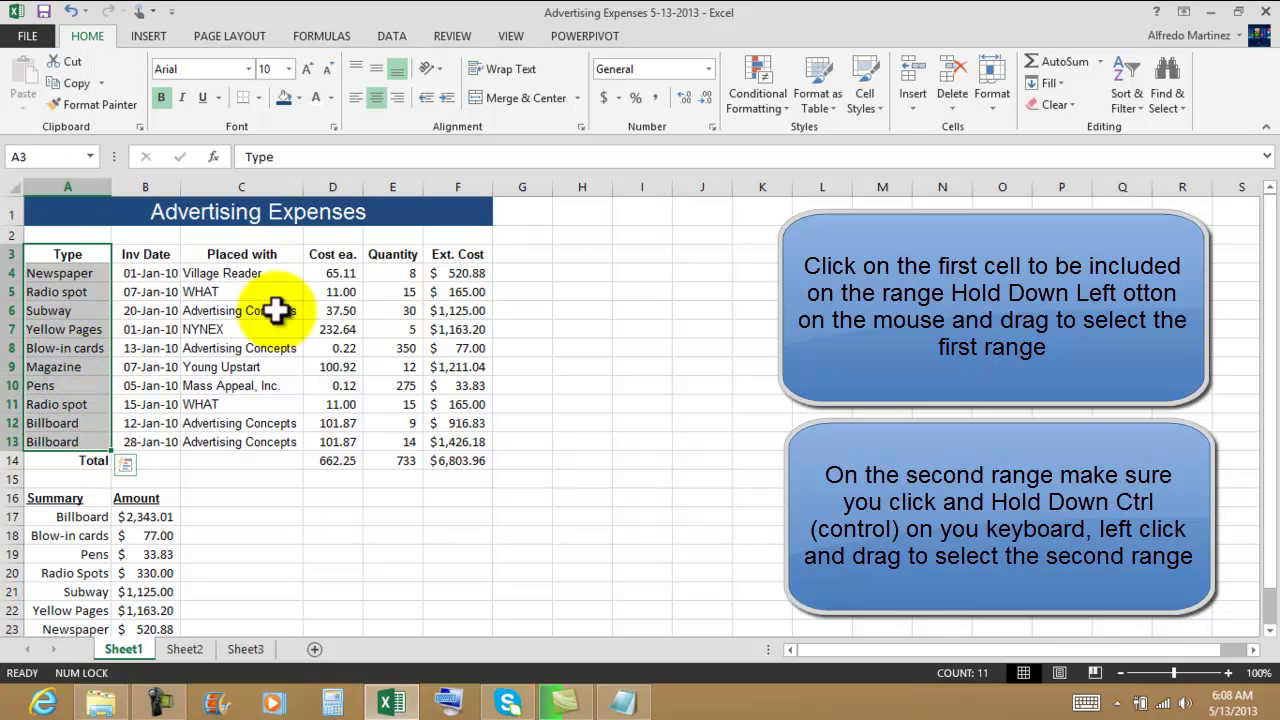
pyautogui.keyDown('ctrl'); pyautogui.click(470, 254); pyautogui.keyUp('ctrl')
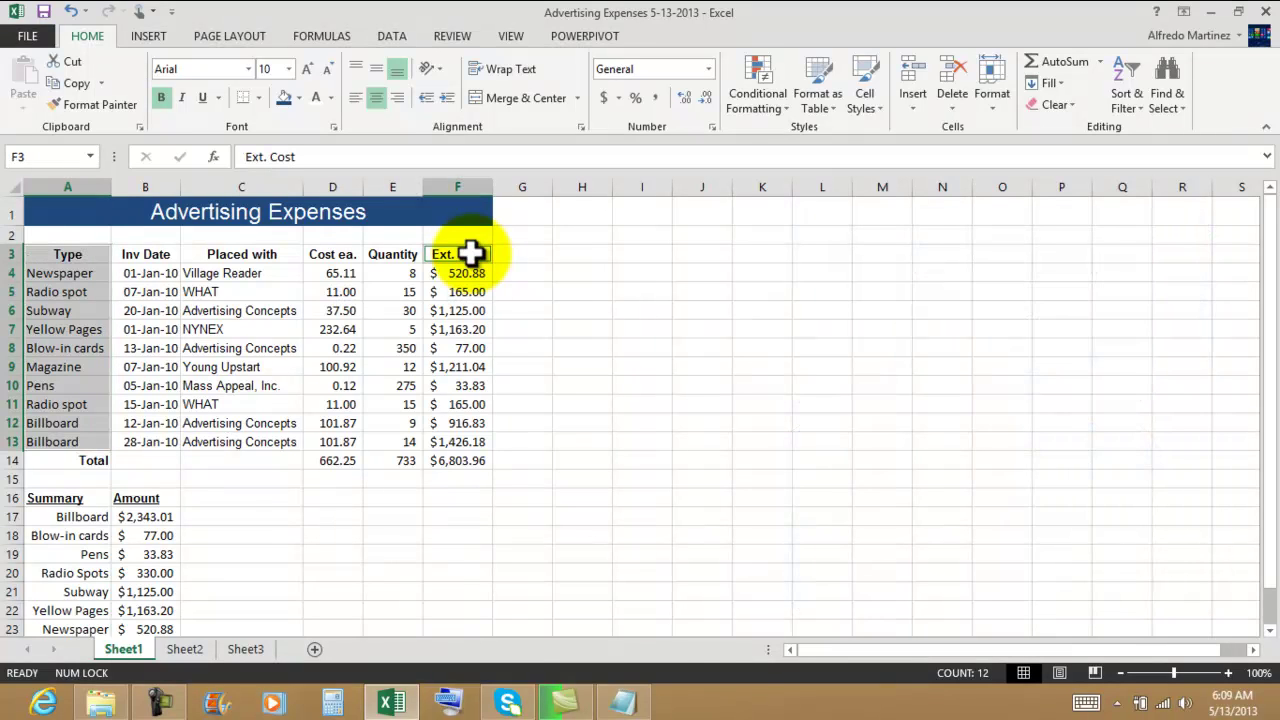
pyautogui.moveTo(470, 254); pyautogui.dragTo(469, 433)
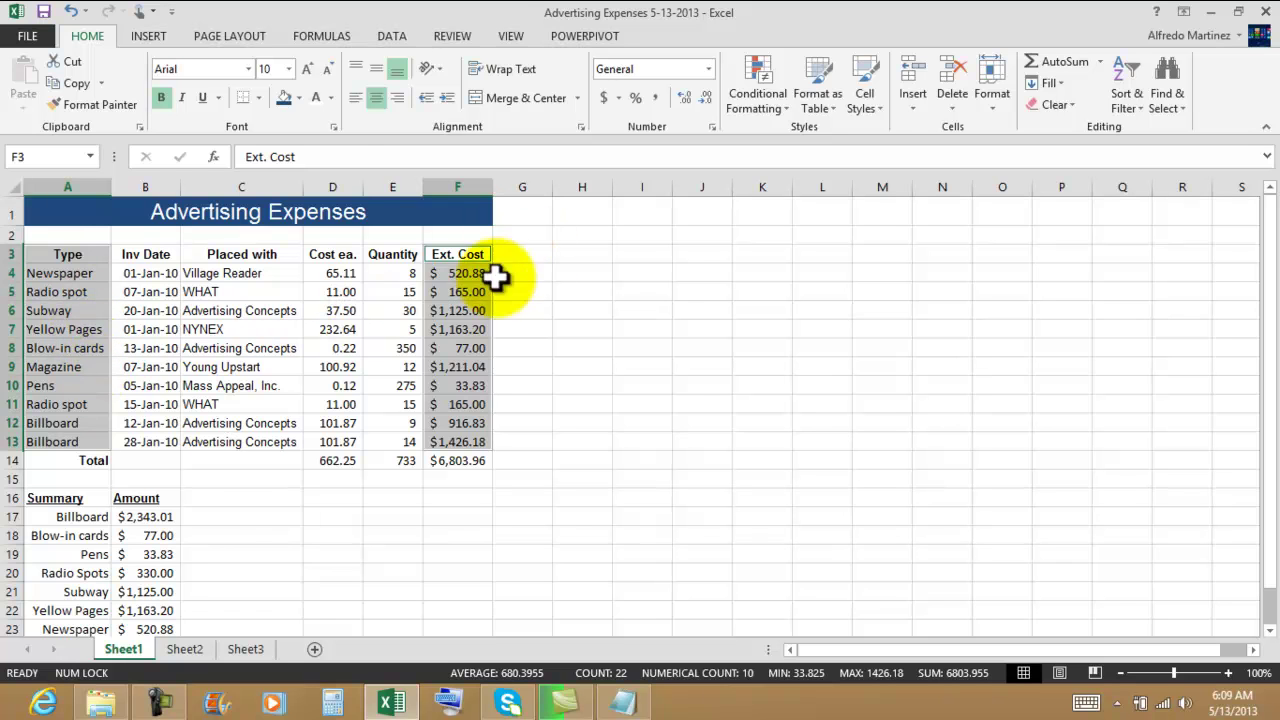
pyautogui.click(150, 38)
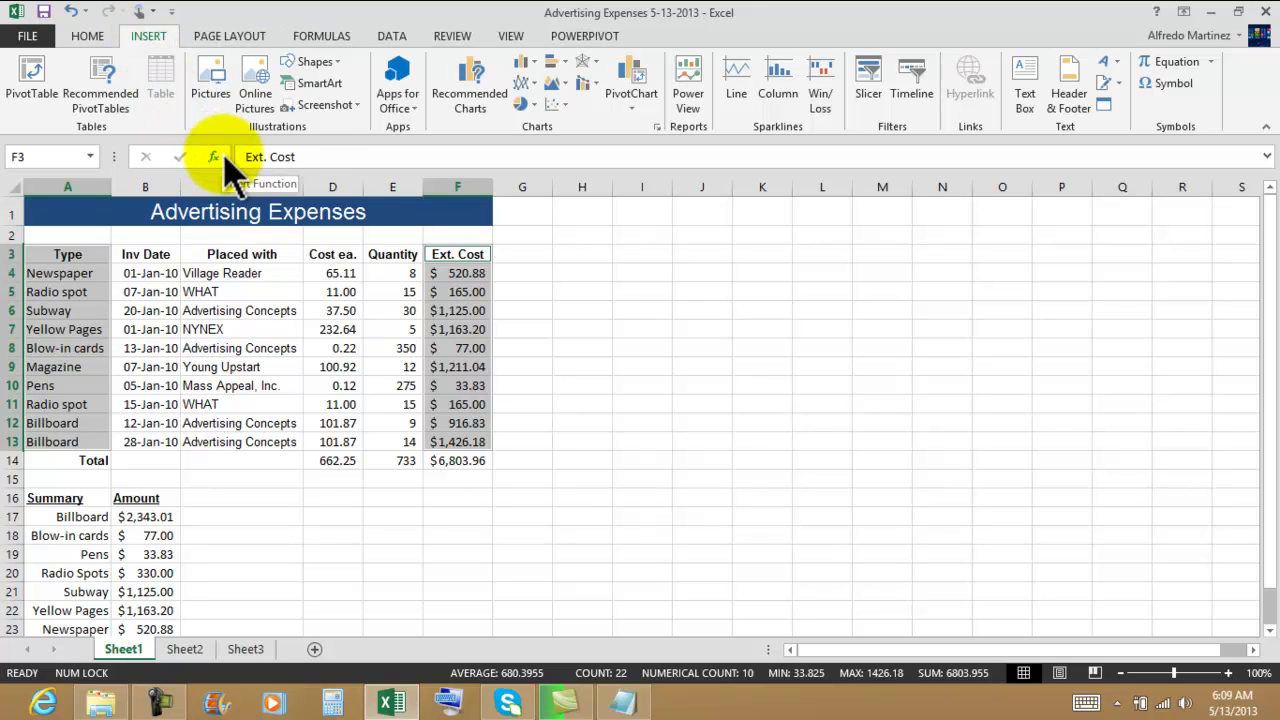
pyautogui.click(595, 84)
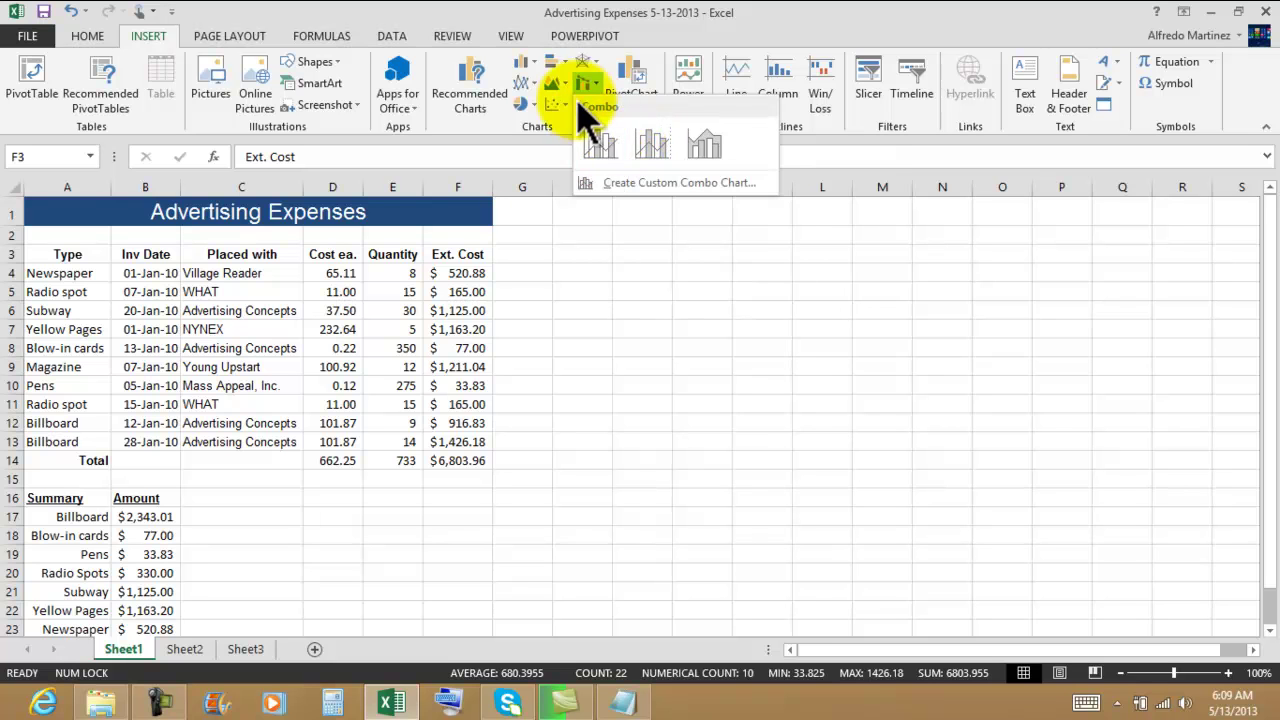
pyautogui.click(530, 62)
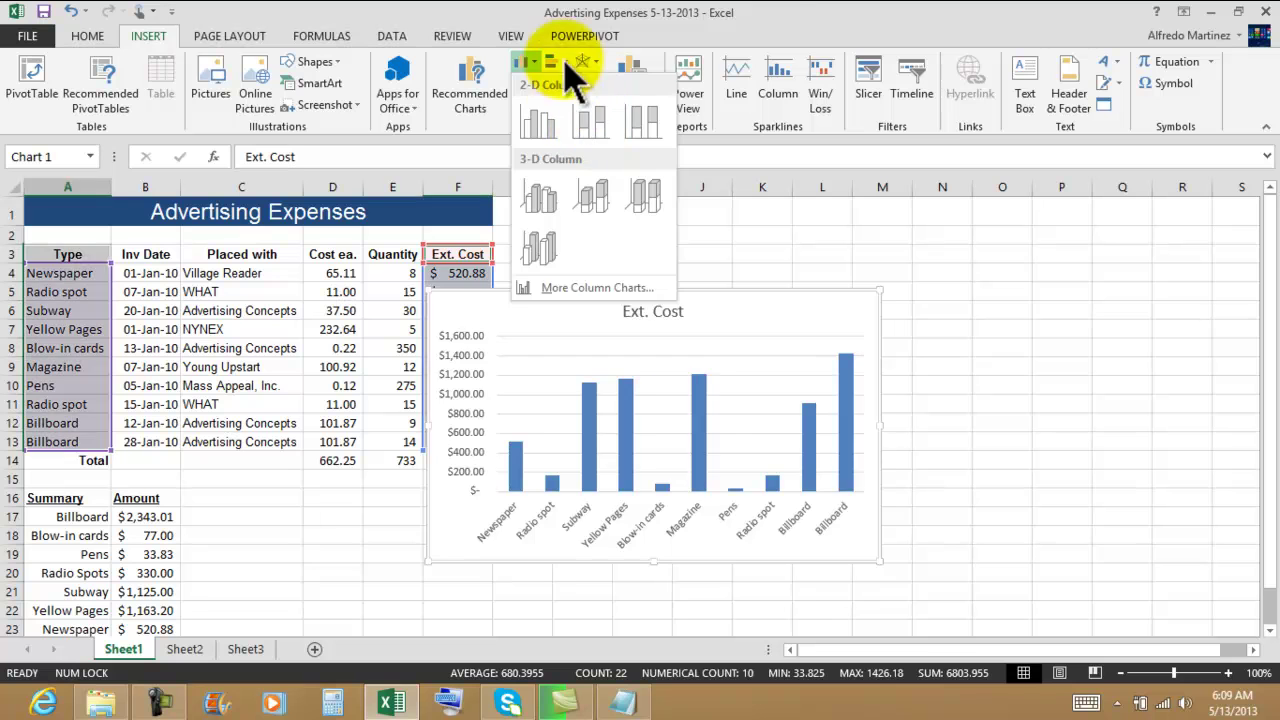
pyautogui.click(795, 45)
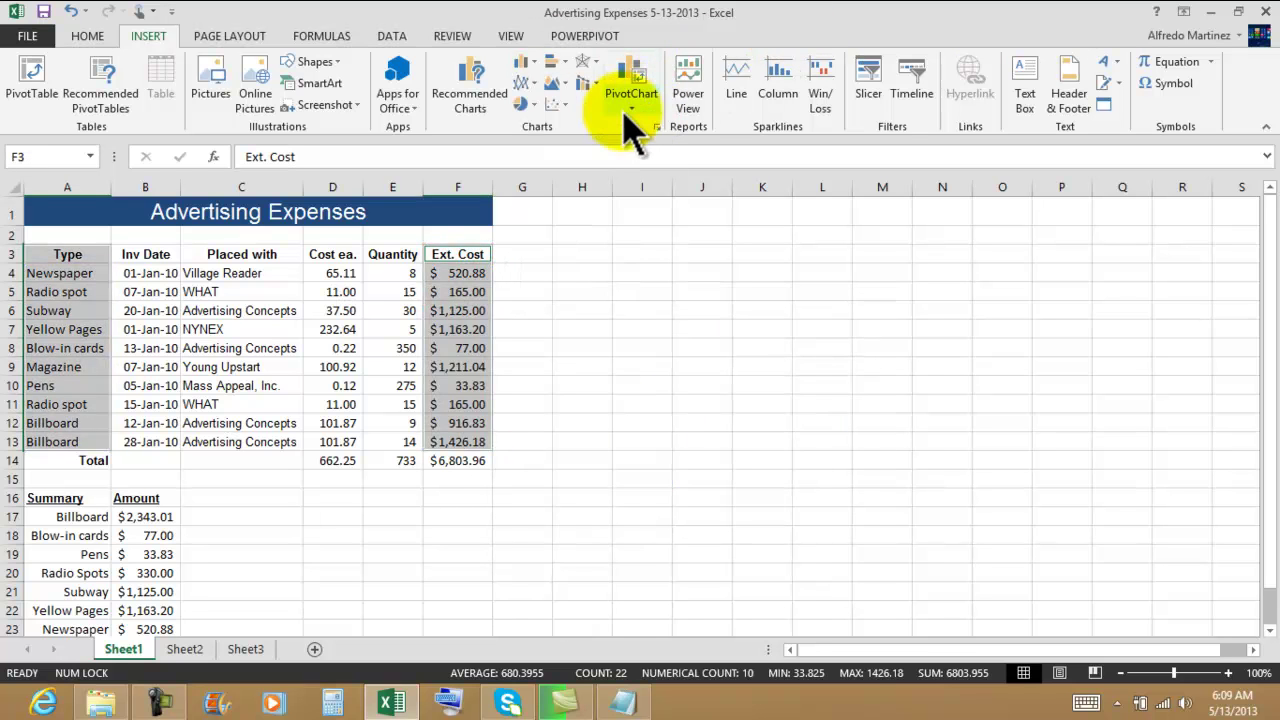
pyautogui.click(527, 104)
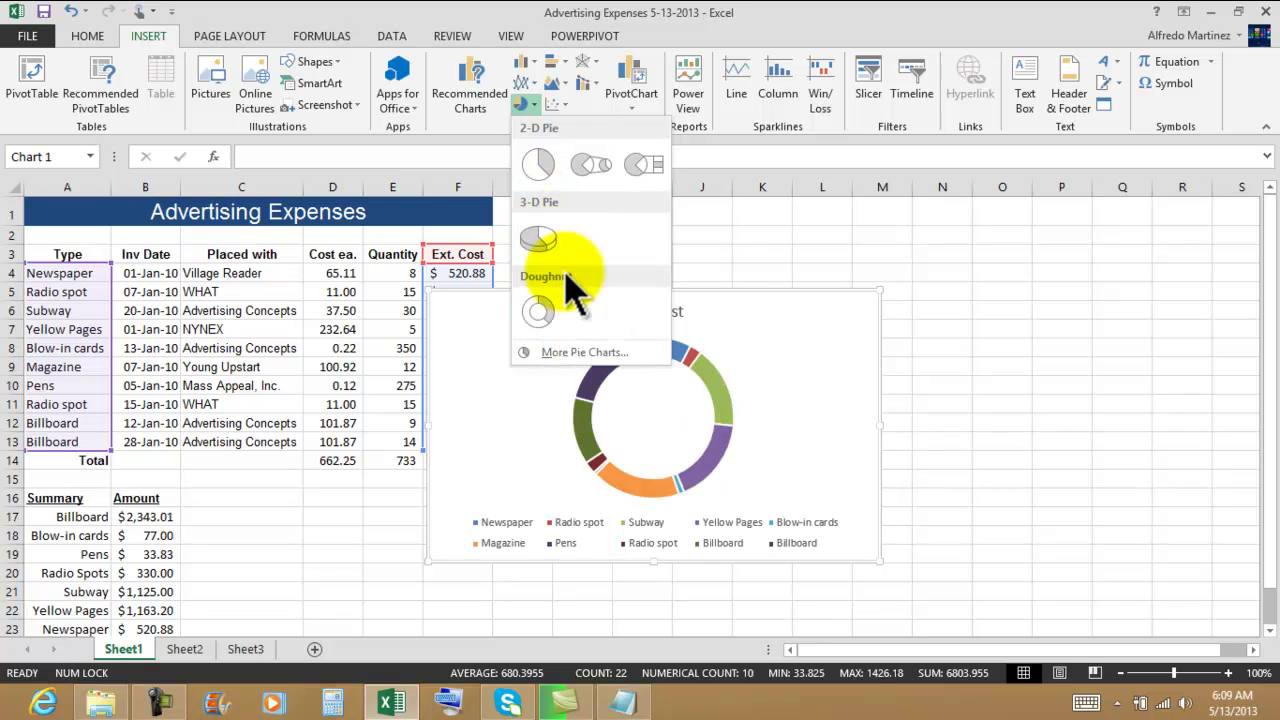
pyautogui.click(540, 240)
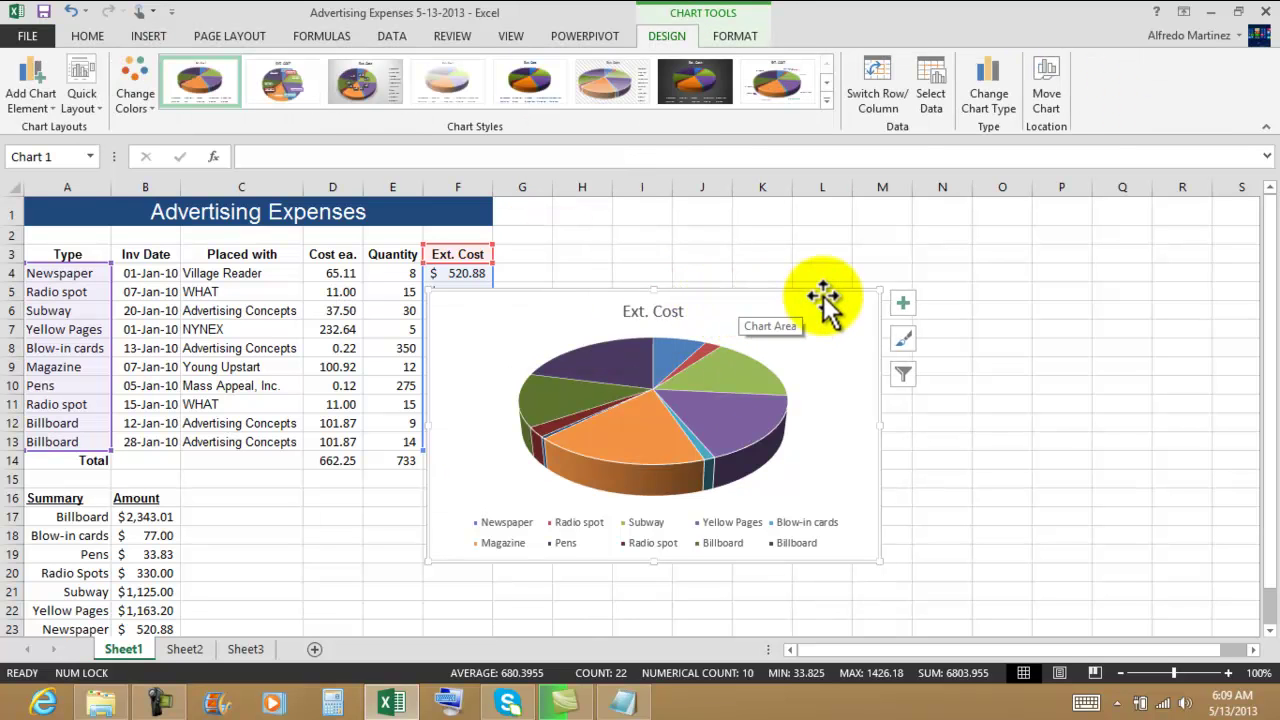
# Step: Move the pie chart beside the expense table at column G and enlarge it to reach column O and row 15
pyautogui.moveTo(857, 297)
pyautogui.mouseDown()
pyautogui.moveTo(943, 266)
pyautogui.moveTo(958, 235)
pyautogui.moveTo(949, 201)
pyautogui.mouseUp()
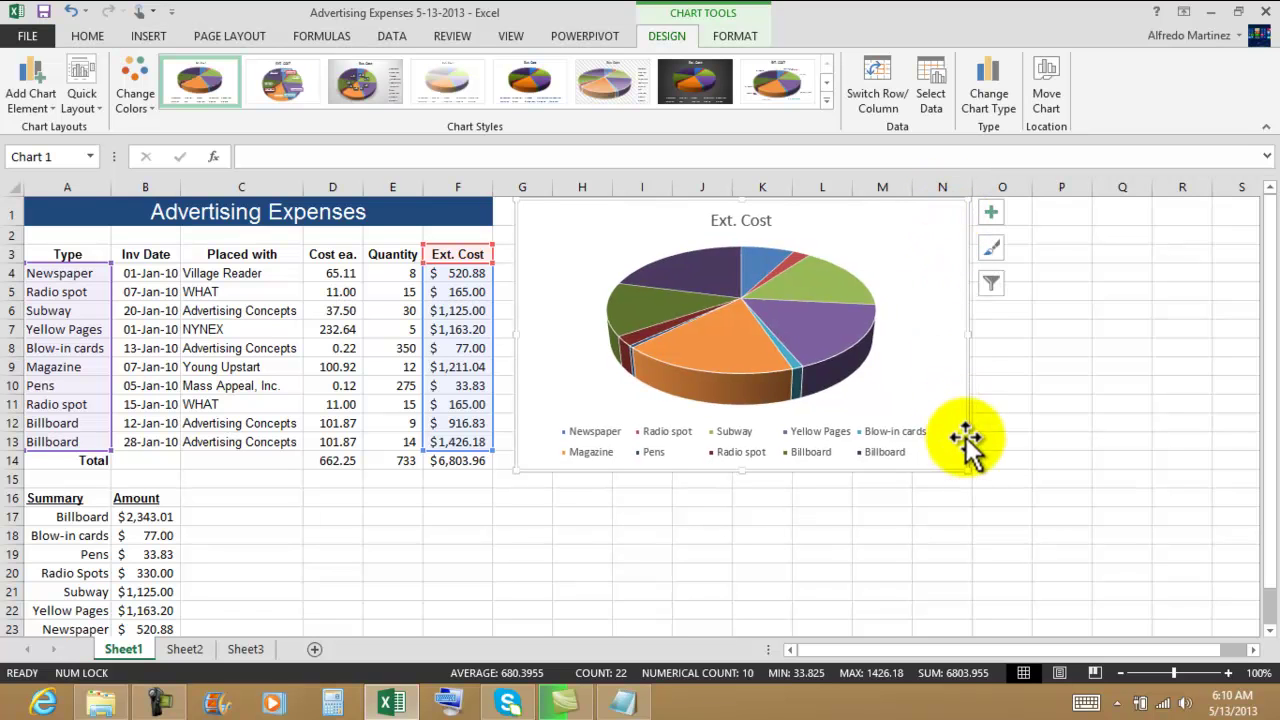
pyautogui.moveTo(967, 470); pyautogui.dragTo(1018, 467)
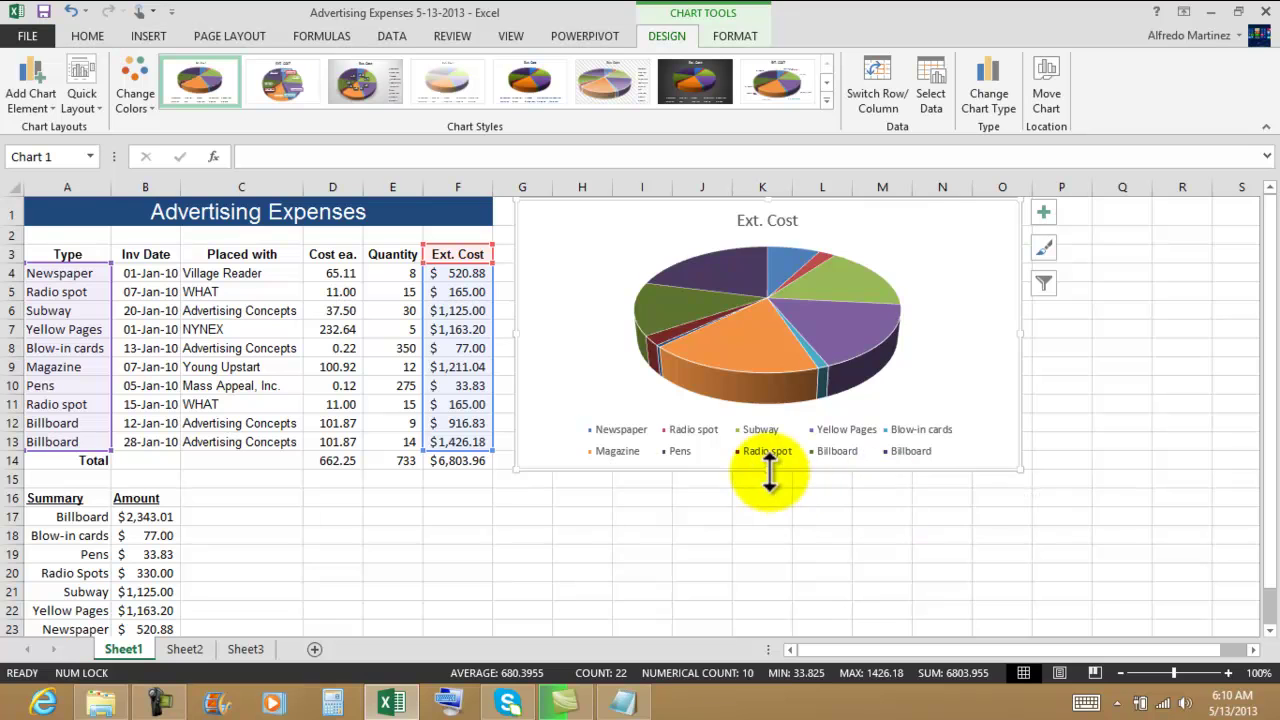
pyautogui.moveTo(770, 477)
pyautogui.mouseDown()
pyautogui.moveTo(770, 508)
pyautogui.moveTo(771, 487)
pyautogui.mouseUp()
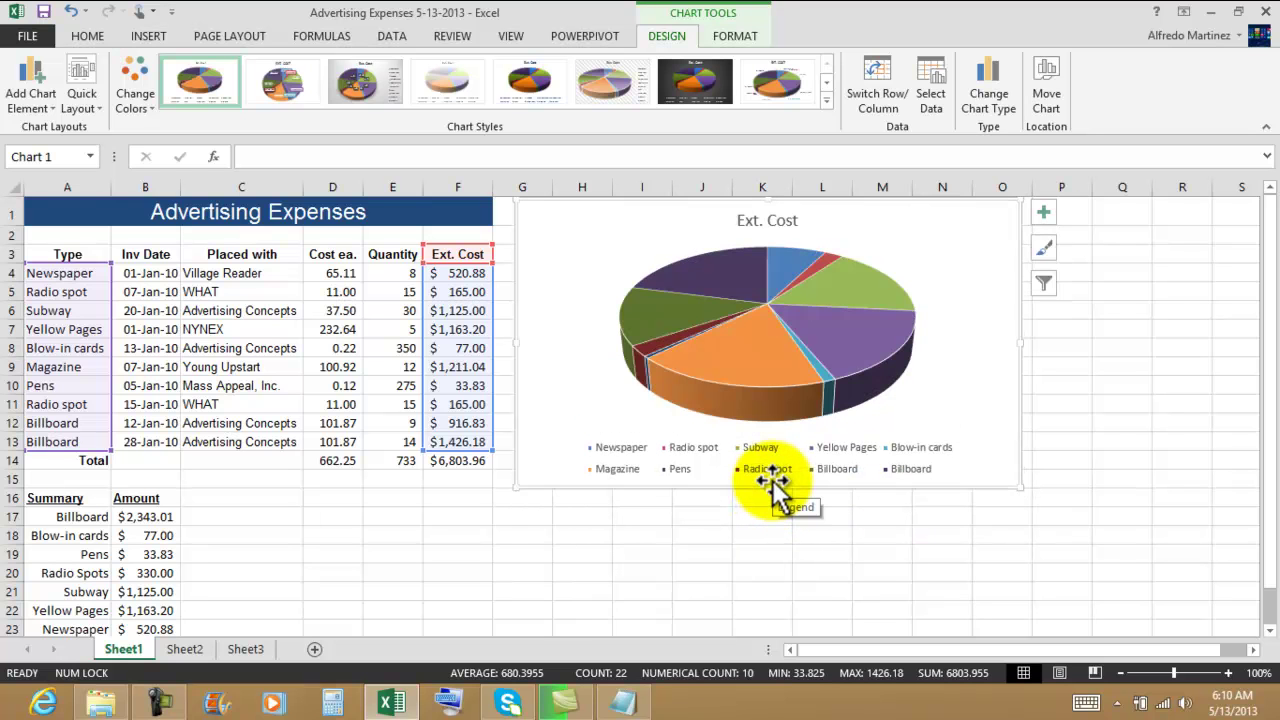
# Step: Apply chart Style 5 to the Ext. Cost pie chart
pyautogui.click(774, 219)
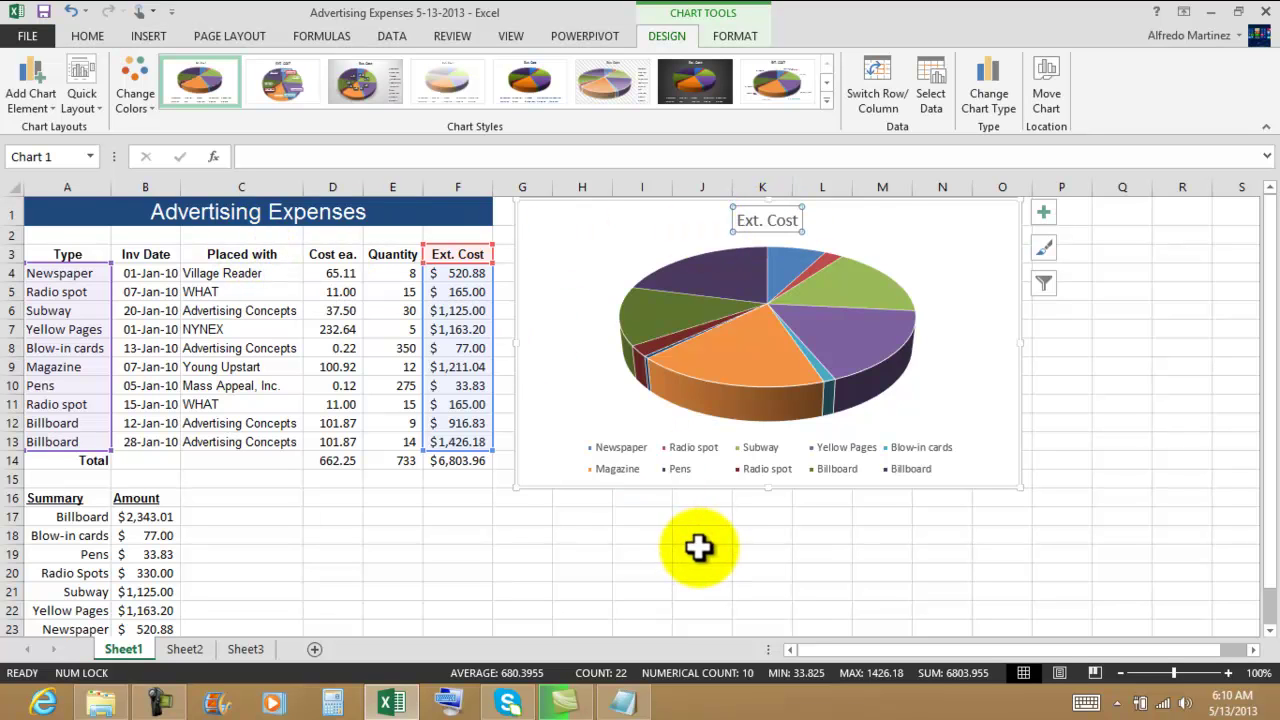
pyautogui.click(993, 207)
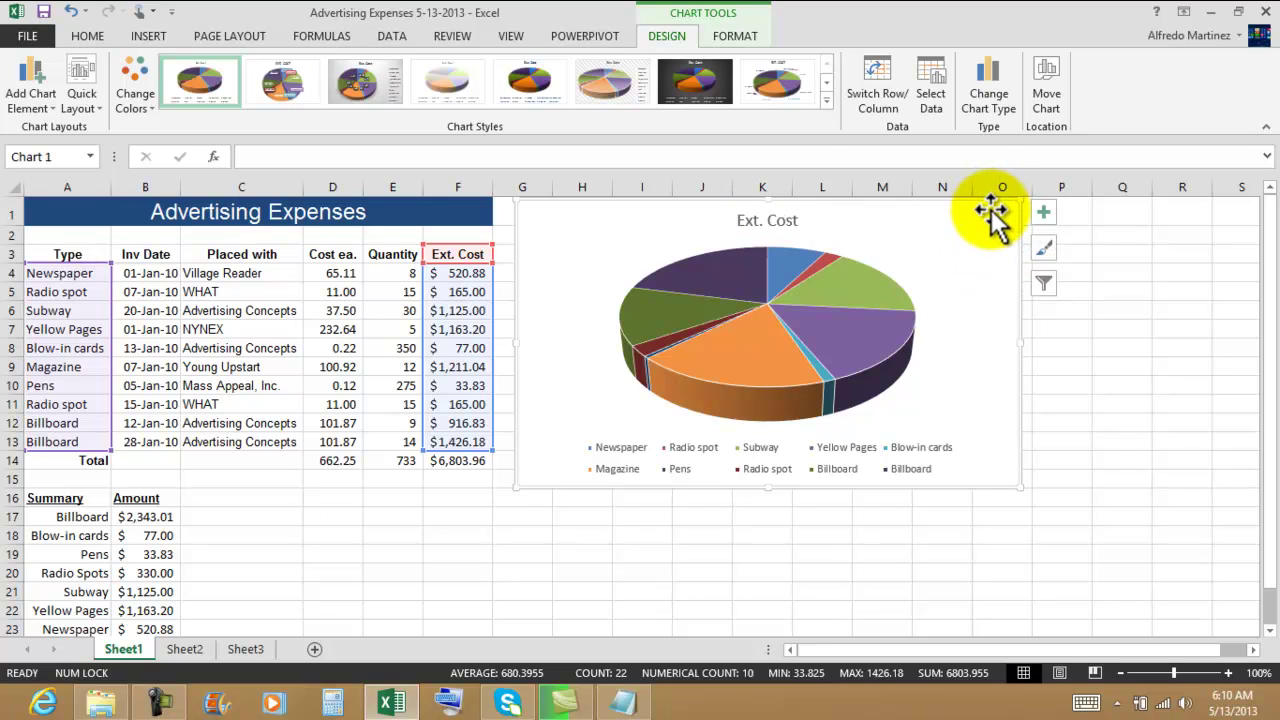
pyautogui.click(541, 88)
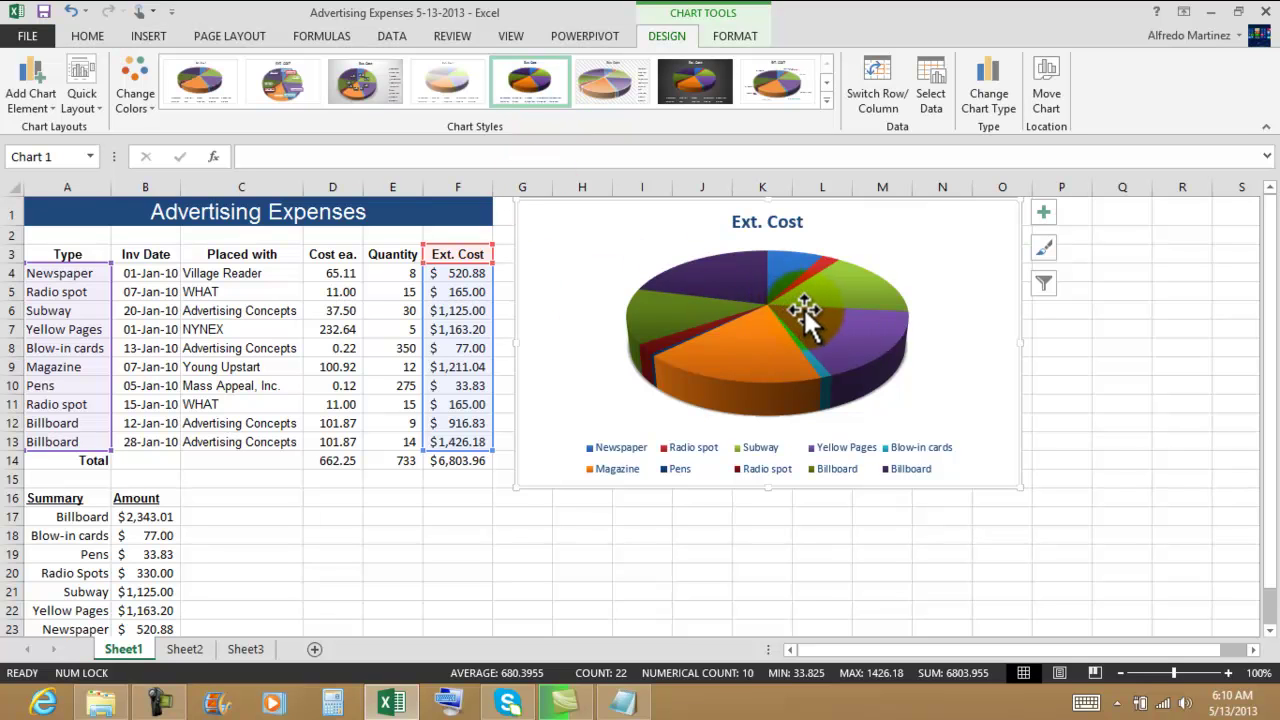
pyautogui.moveTo(818, 306)
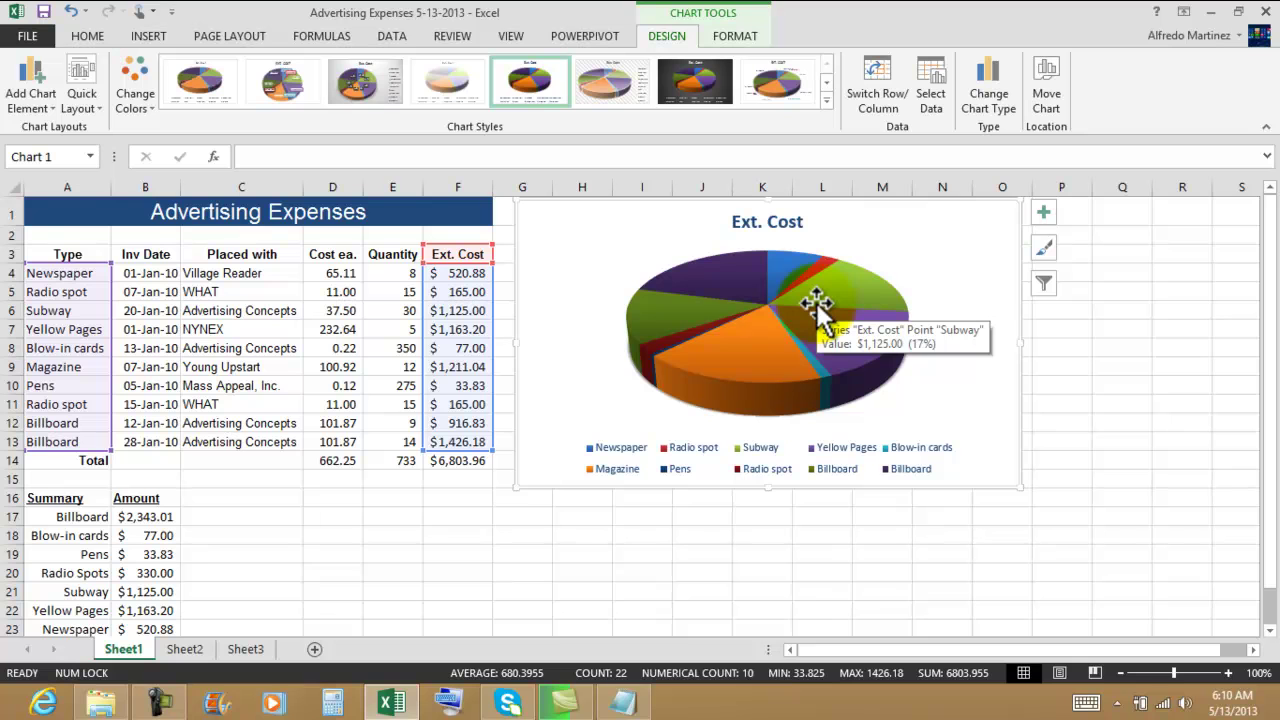
# Step: Add data labels to the pie chart, keeping its chart title and legend
pyautogui.click(1045, 215)
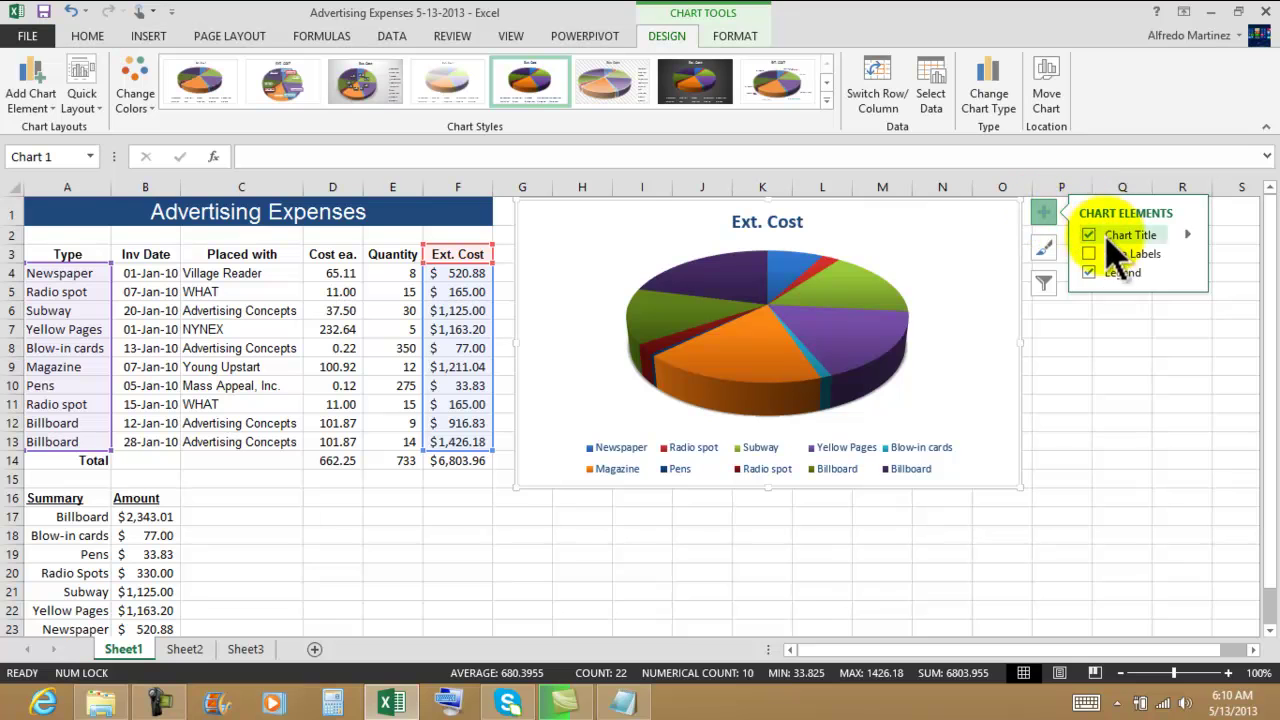
pyautogui.click(1095, 256)
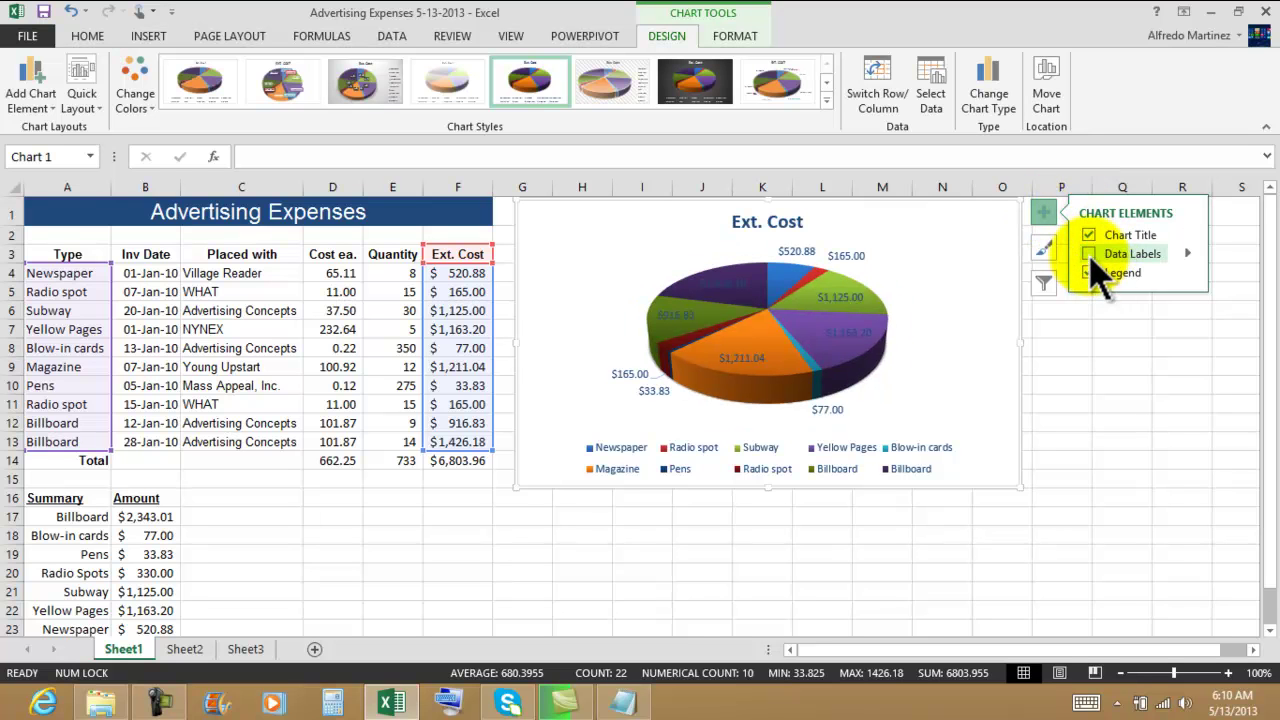
pyautogui.click(1186, 253)
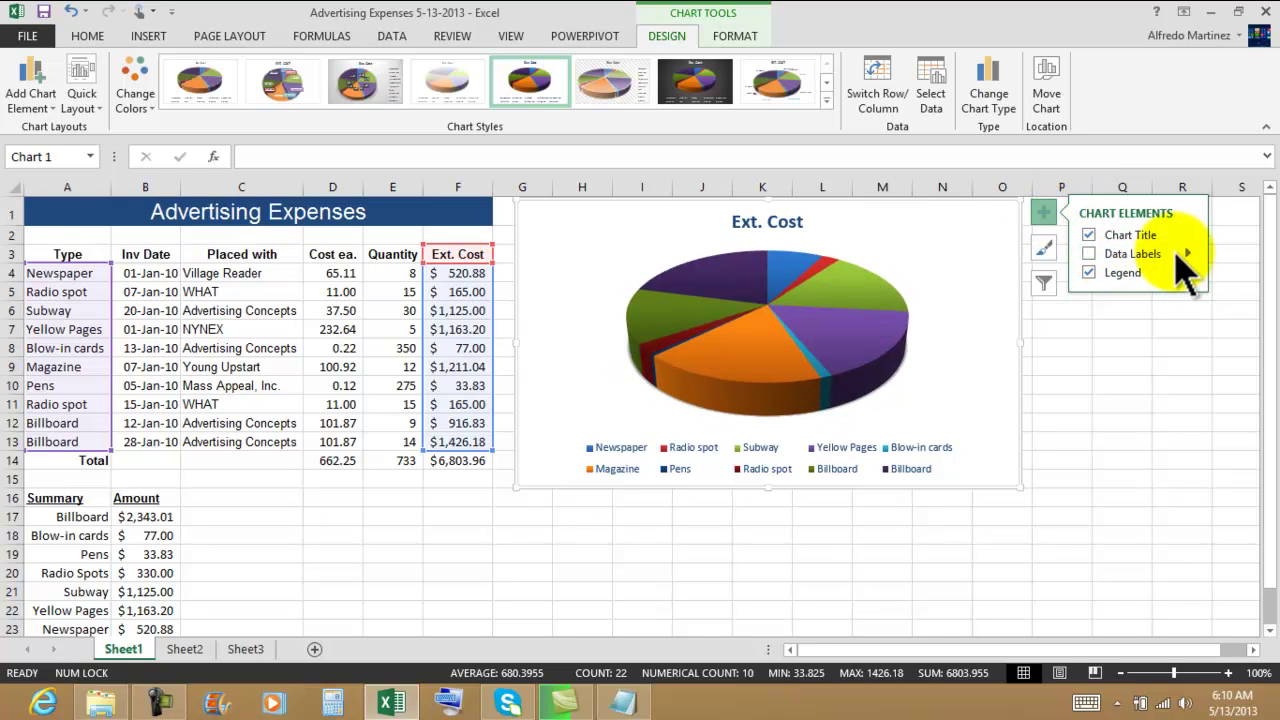
pyautogui.click(1090, 255)
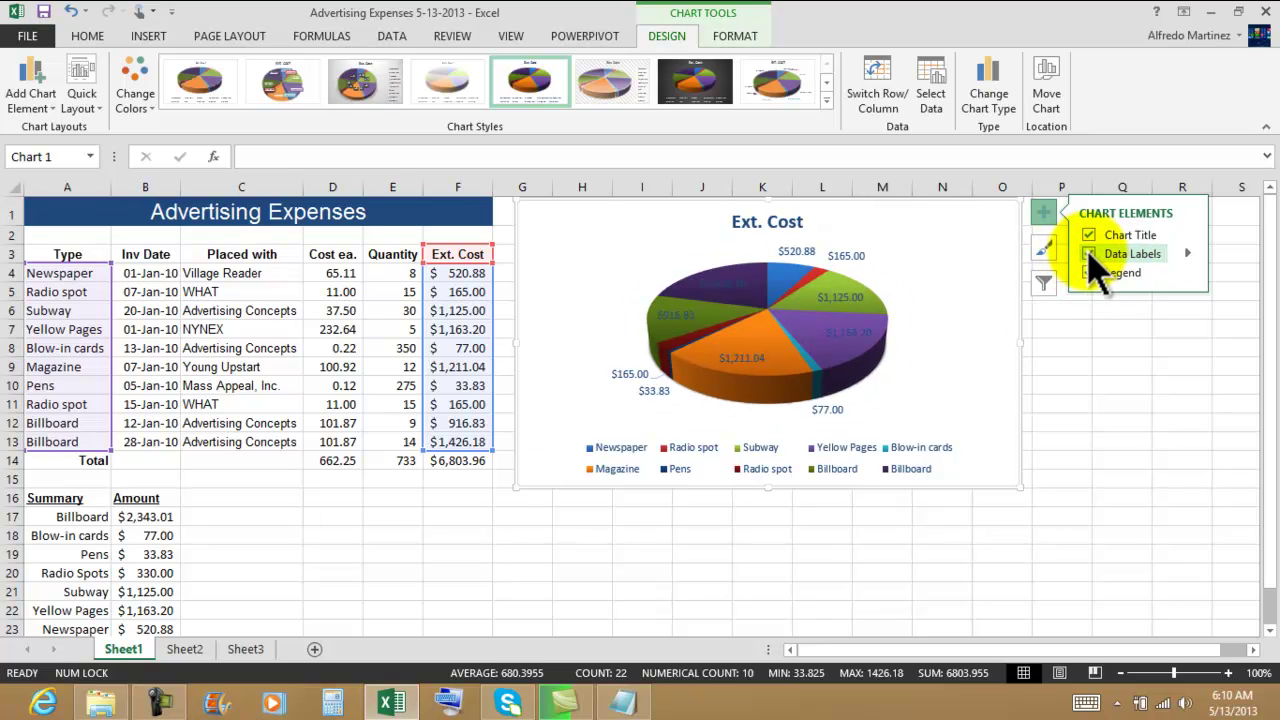
# Step: Format the pie chart's data labels in bold dark red at font size 10
pyautogui.click(620, 373)
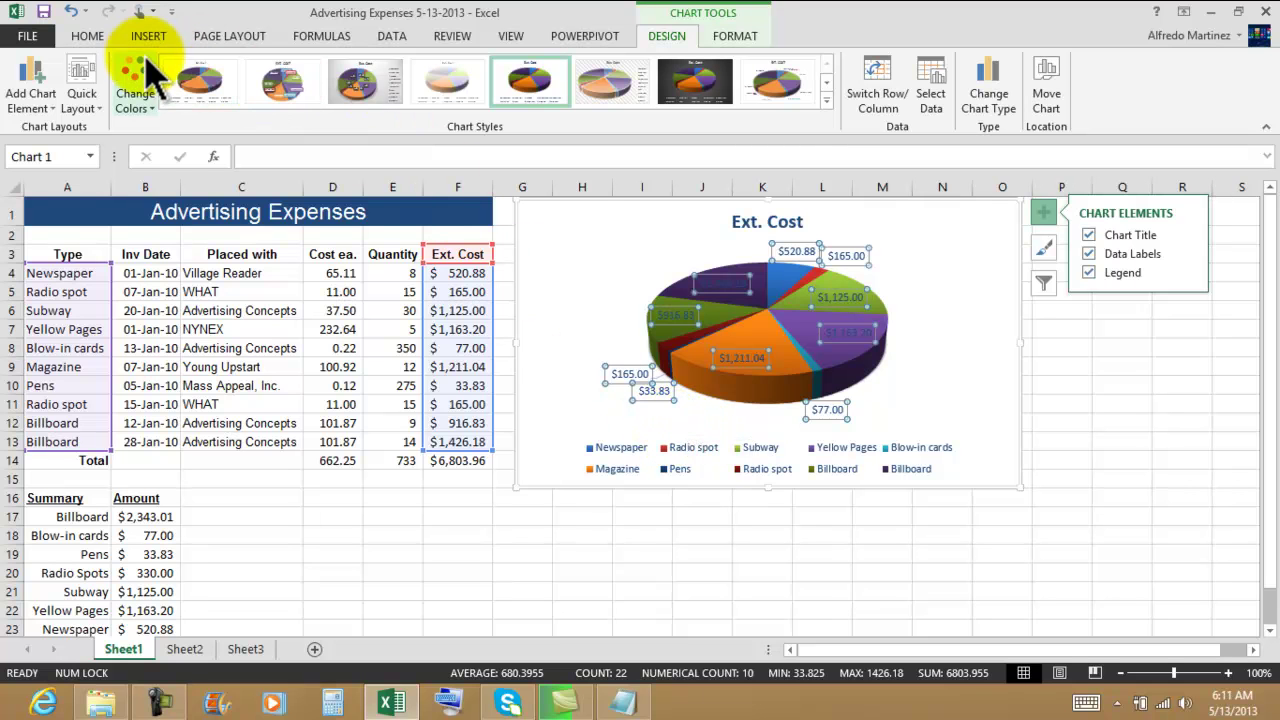
pyautogui.click(88, 38)
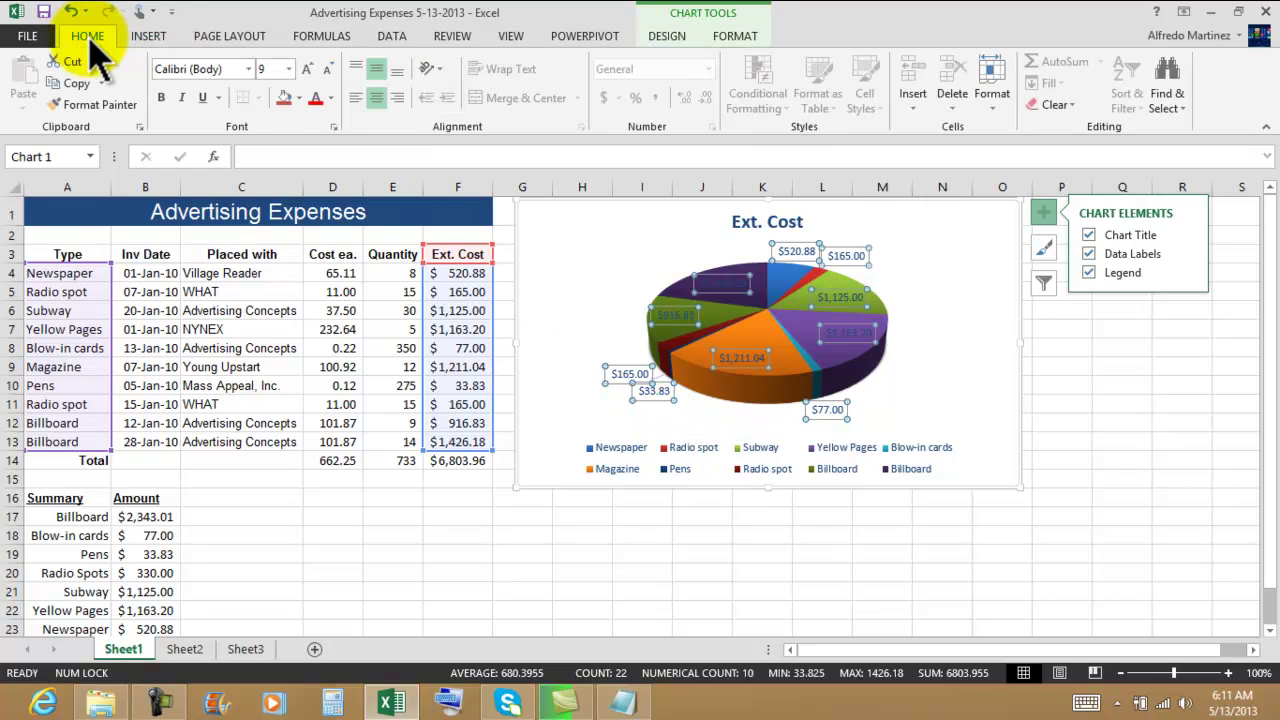
pyautogui.click(331, 98)
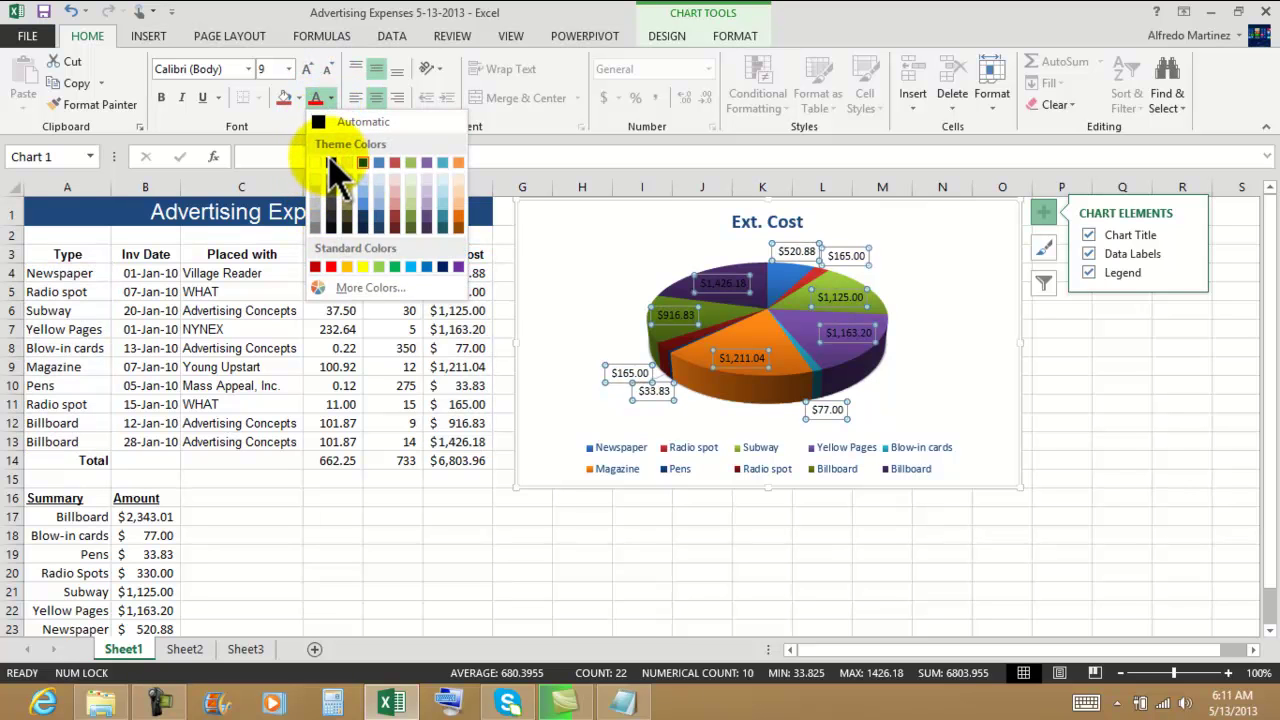
pyautogui.click(316, 266)
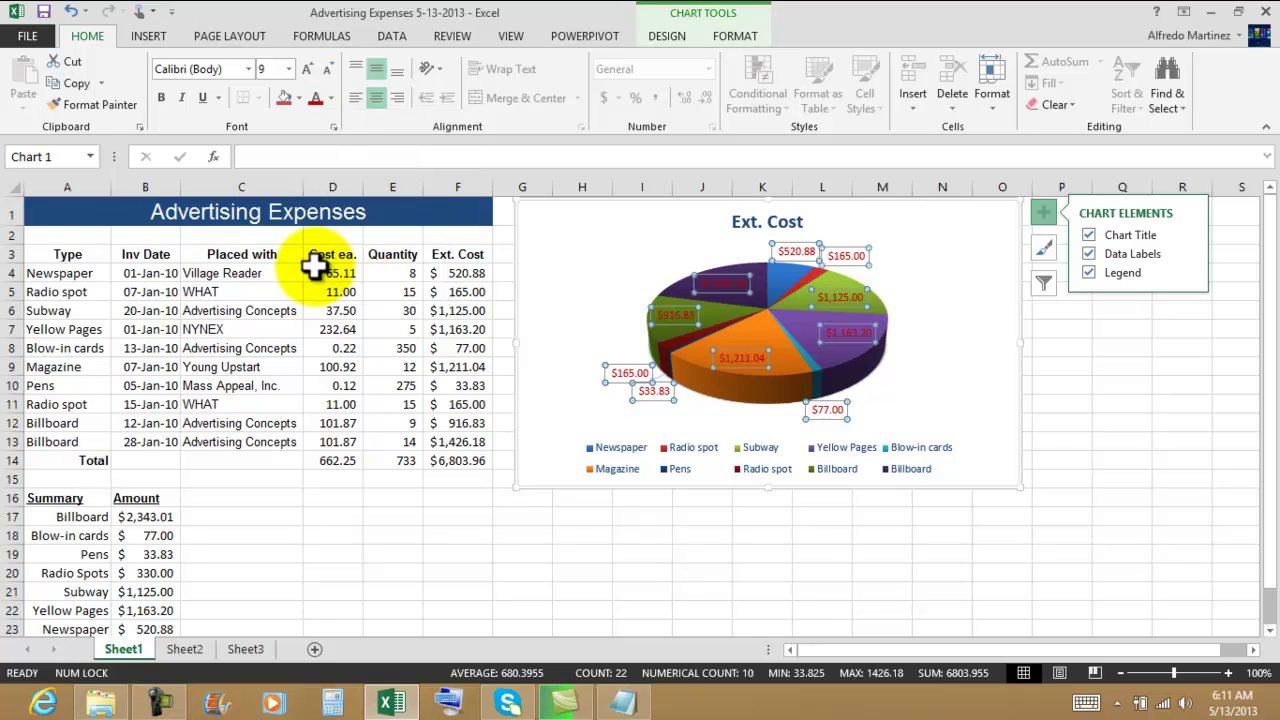
pyautogui.click(163, 99)
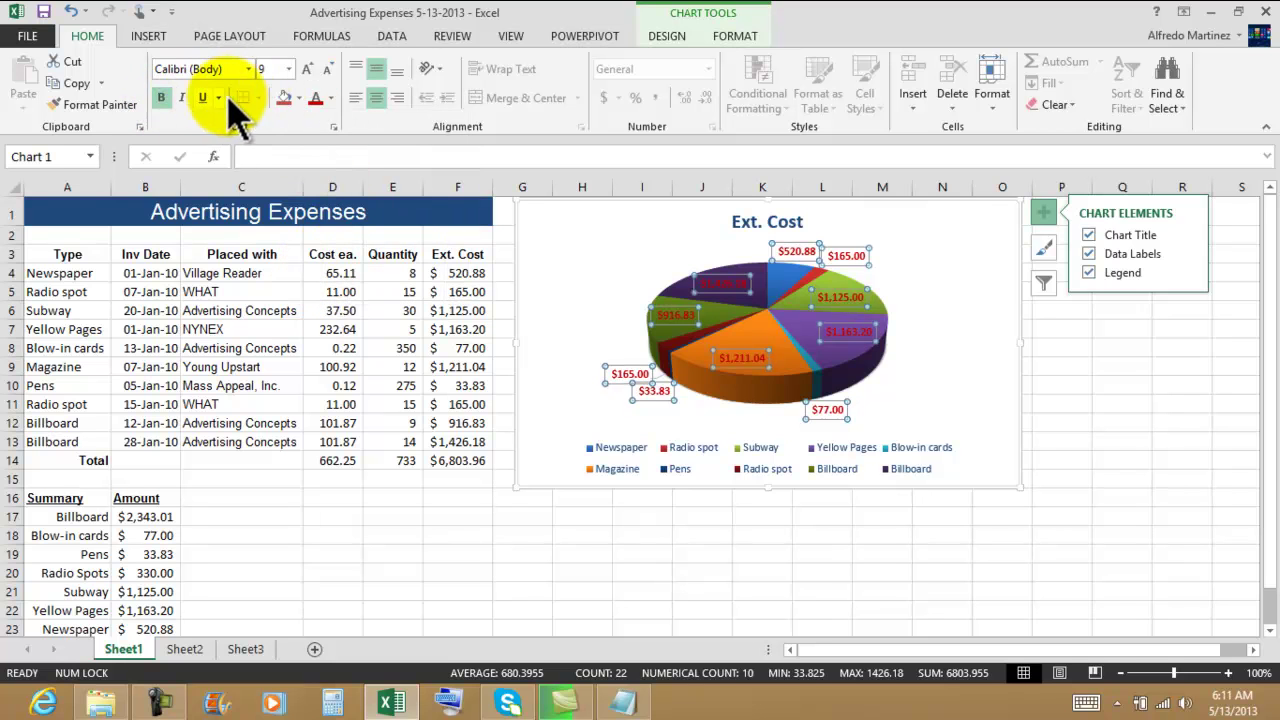
pyautogui.click(309, 72)
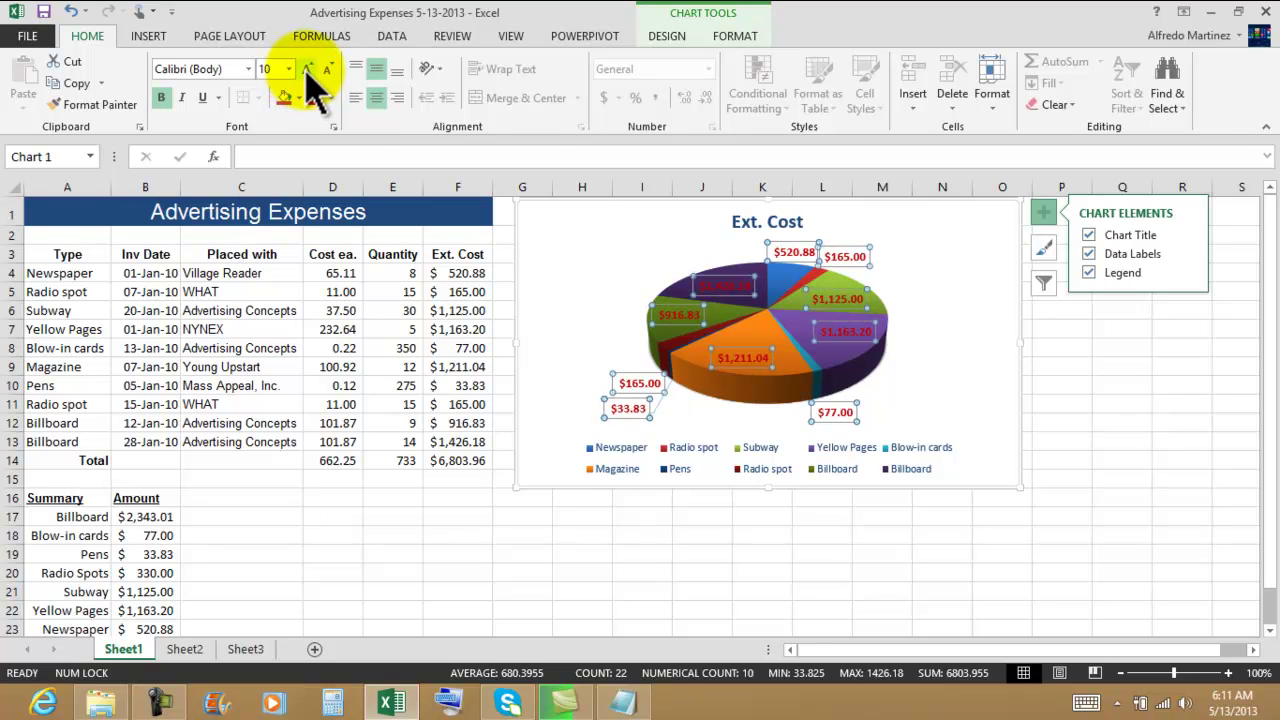
pyautogui.click(966, 230)
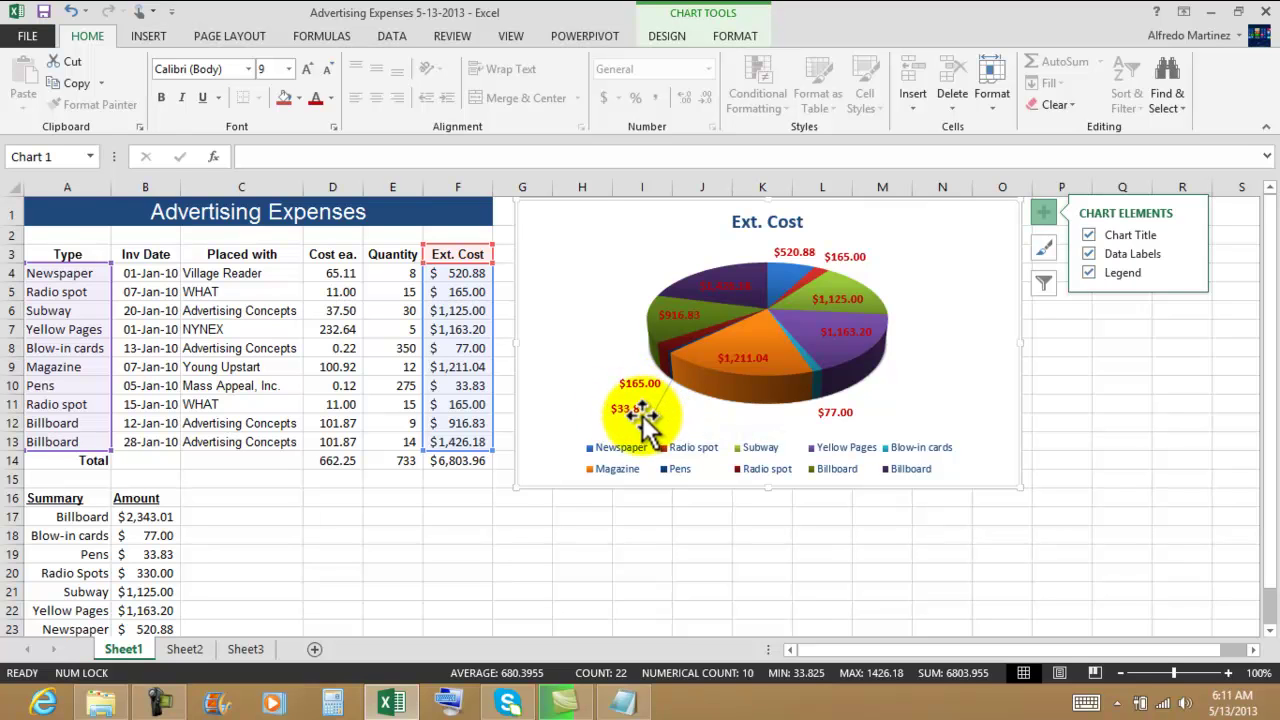
# Step: Preview the available chart styles on the pie chart, including Style 5 and the dark Style 7
pyautogui.moveTo(686, 355)
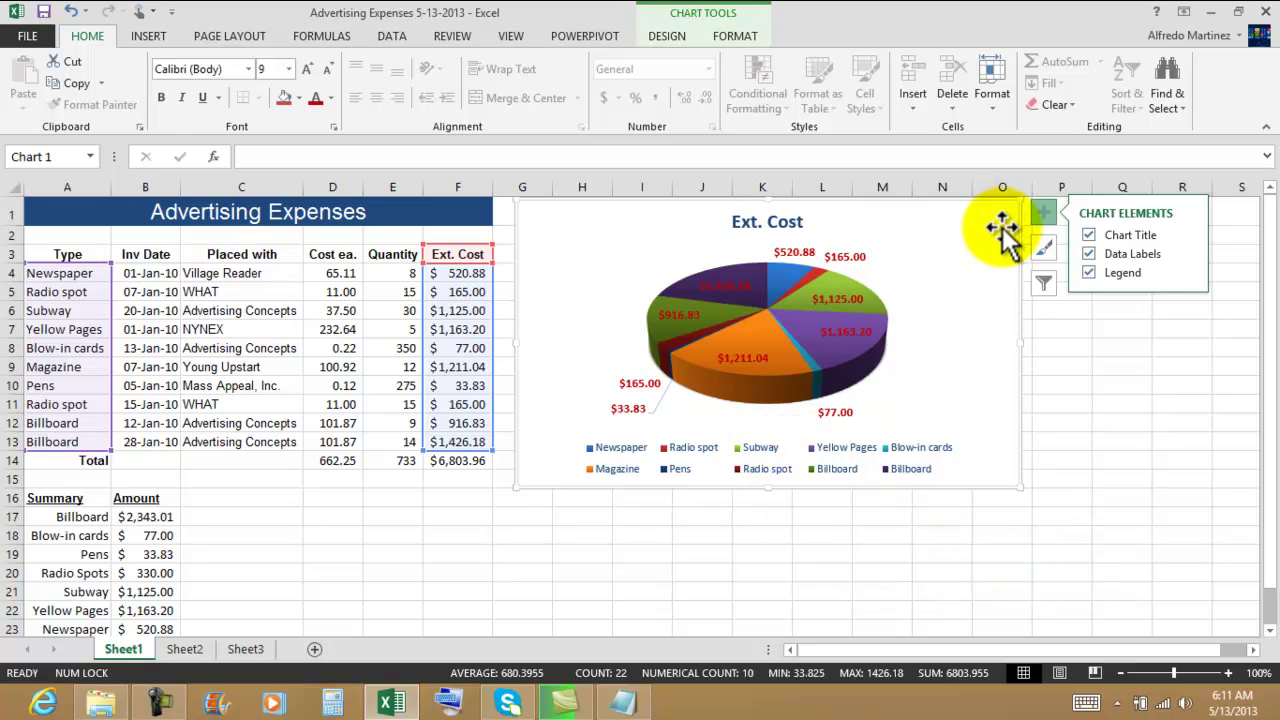
pyautogui.click(1044, 249)
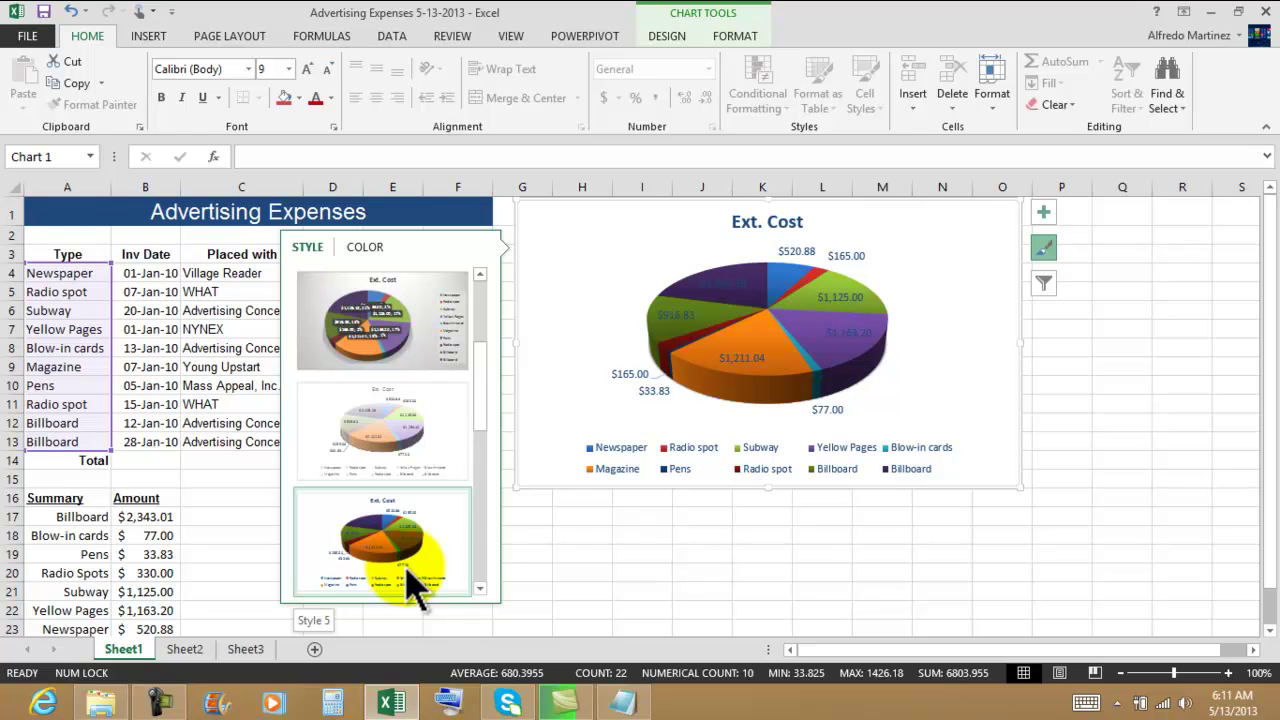
pyautogui.moveTo(486, 423); pyautogui.dragTo(477, 518)
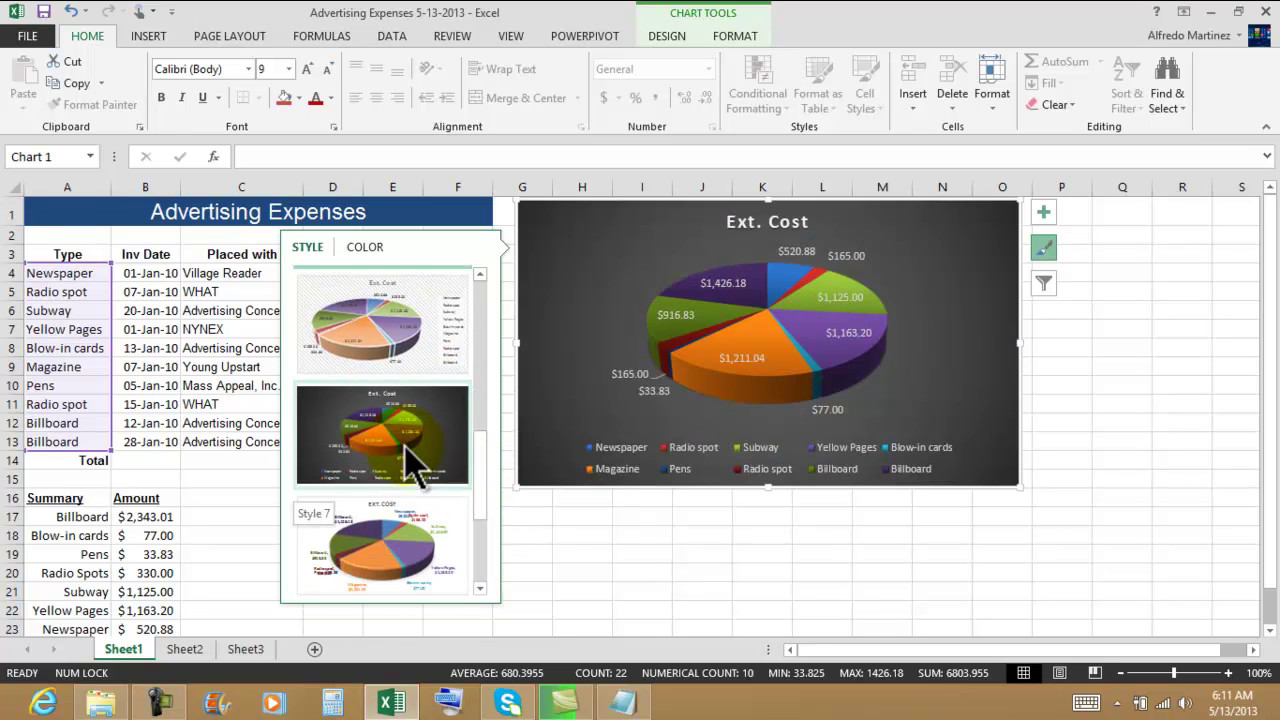
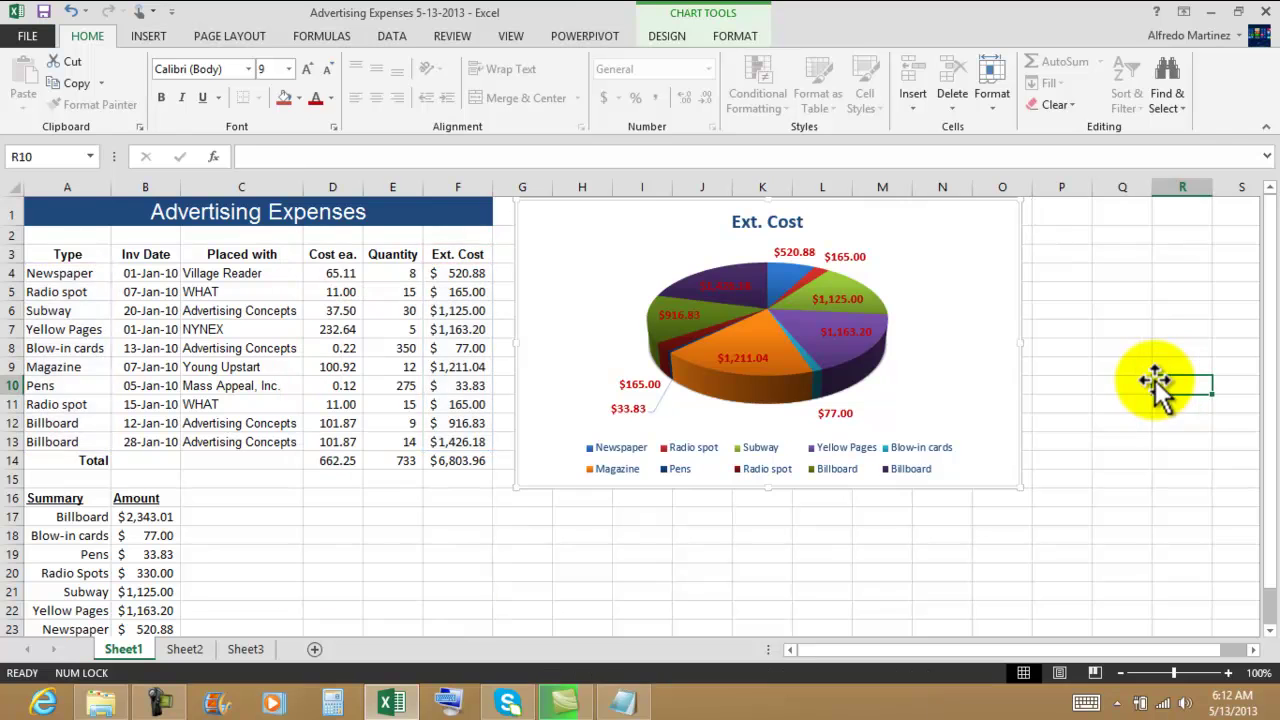
# Step: View the Ext. Cost pie chart's filter options for its series and categories
pyautogui.click(1010, 215)
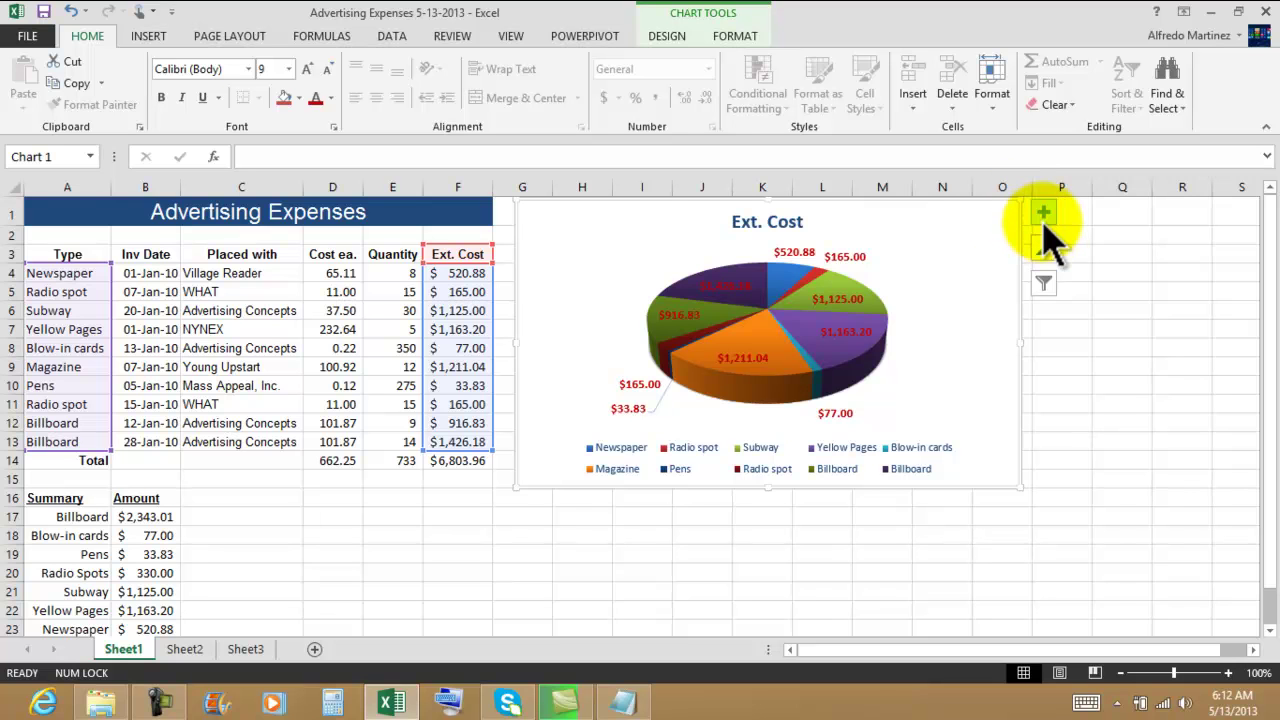
pyautogui.click(1043, 285)
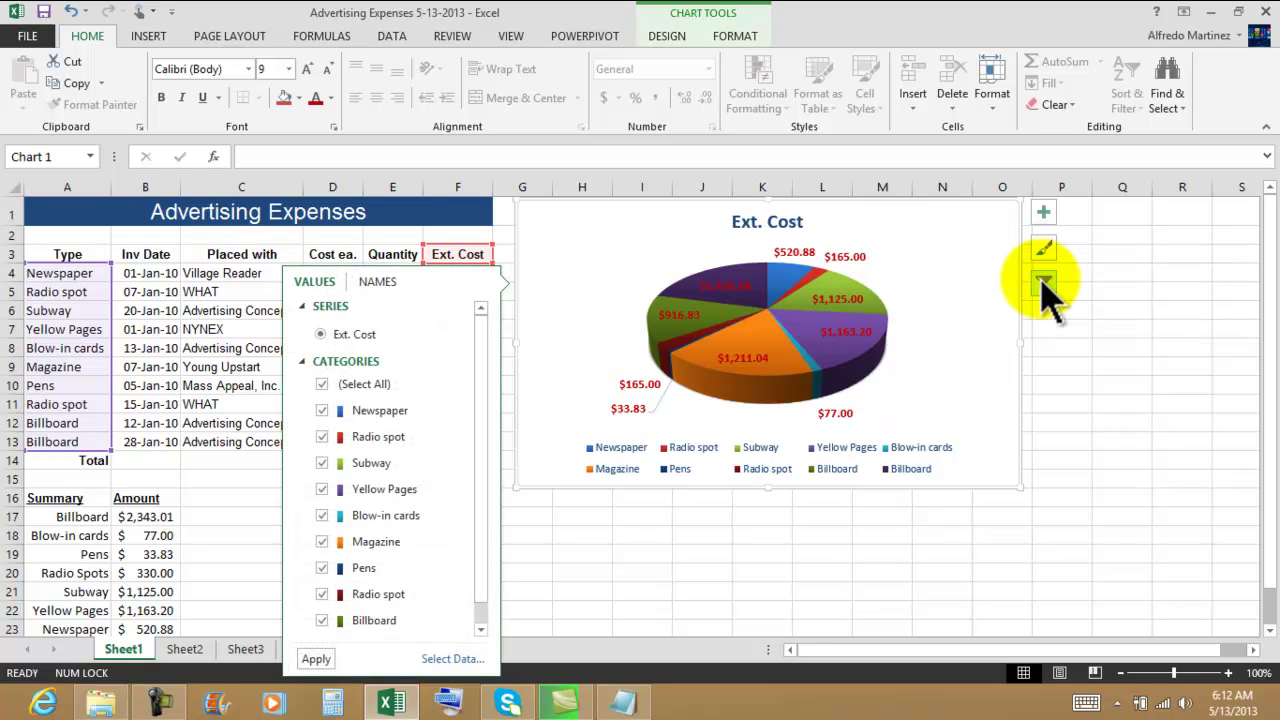
pyautogui.click(1160, 388)
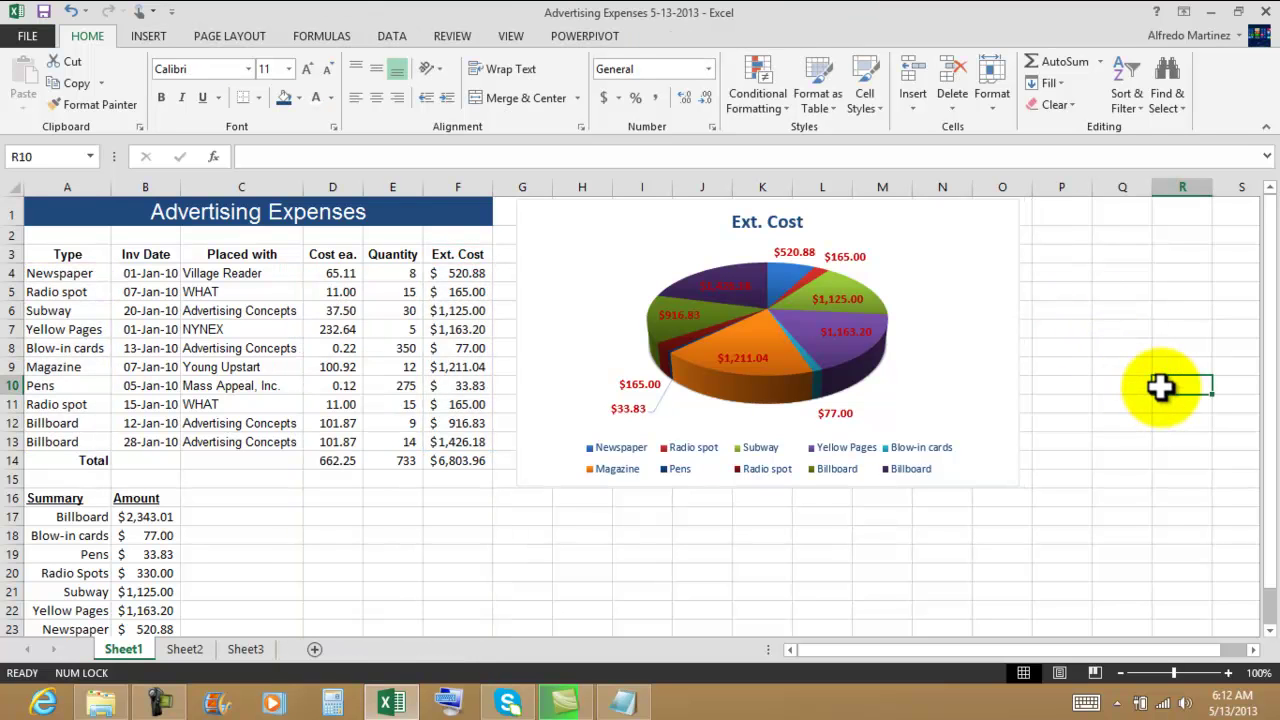
# Step: Make the Ext. Cost chart's legend text bold dark red and widen the legend box to nearly the full chart width
pyautogui.click(926, 449)
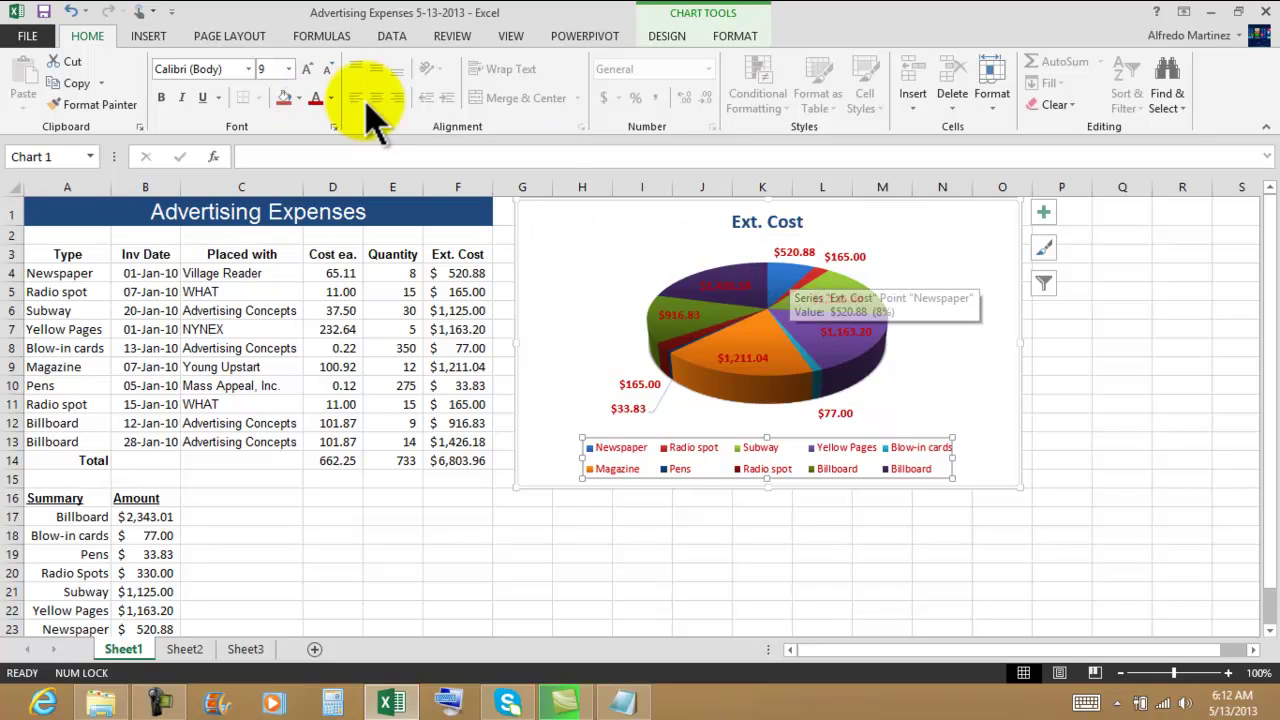
pyautogui.click(163, 98)
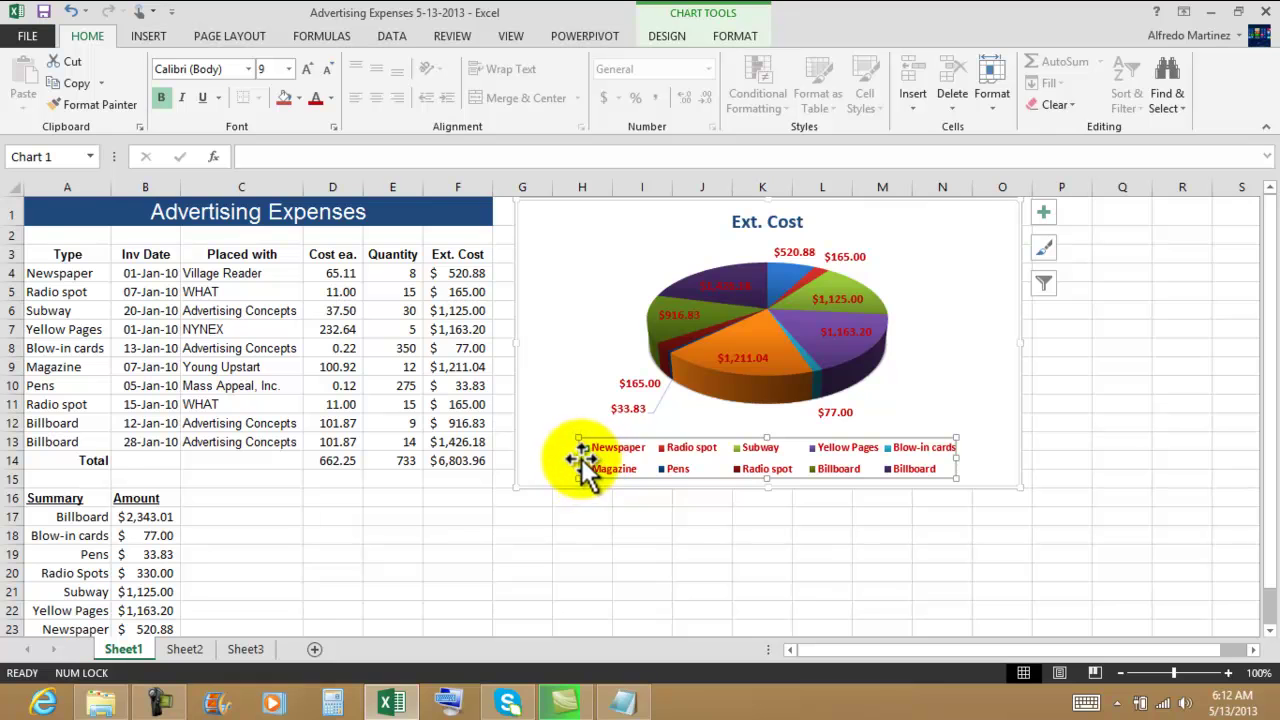
pyautogui.moveTo(578, 457); pyautogui.dragTo(532, 459)
pyautogui.moveTo(957, 458); pyautogui.dragTo(1005, 459)
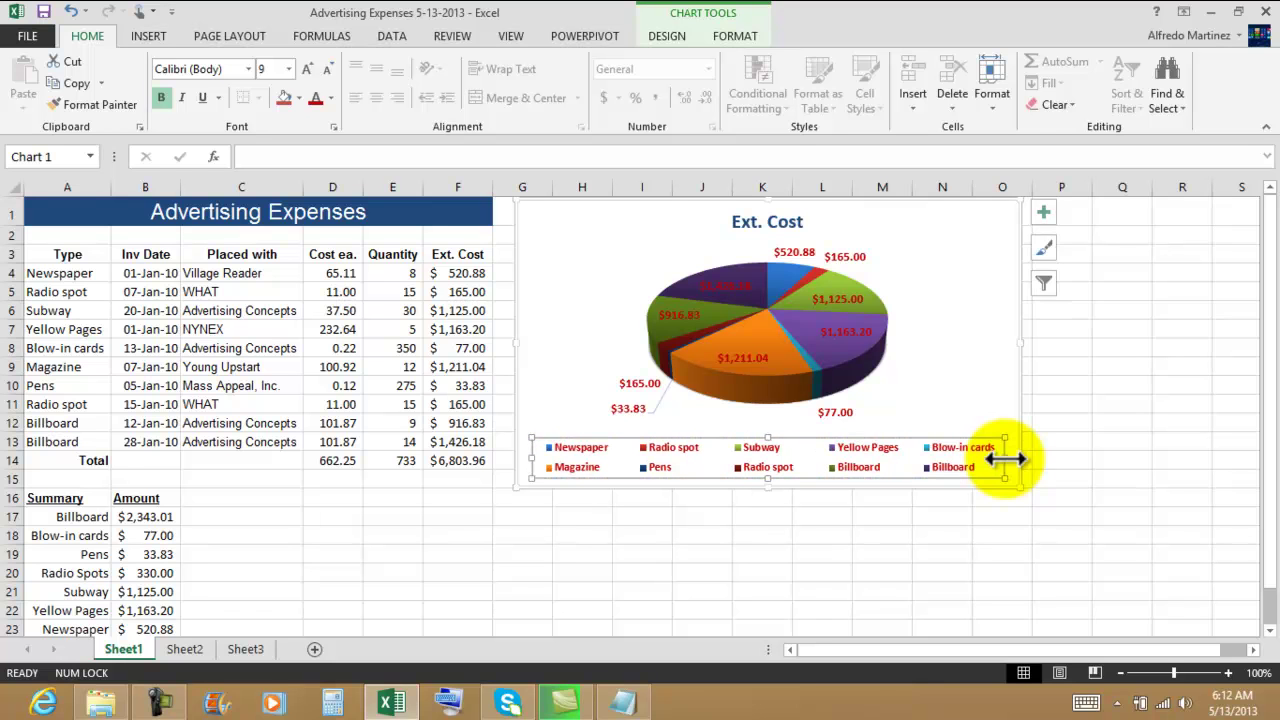
pyautogui.click(737, 50)
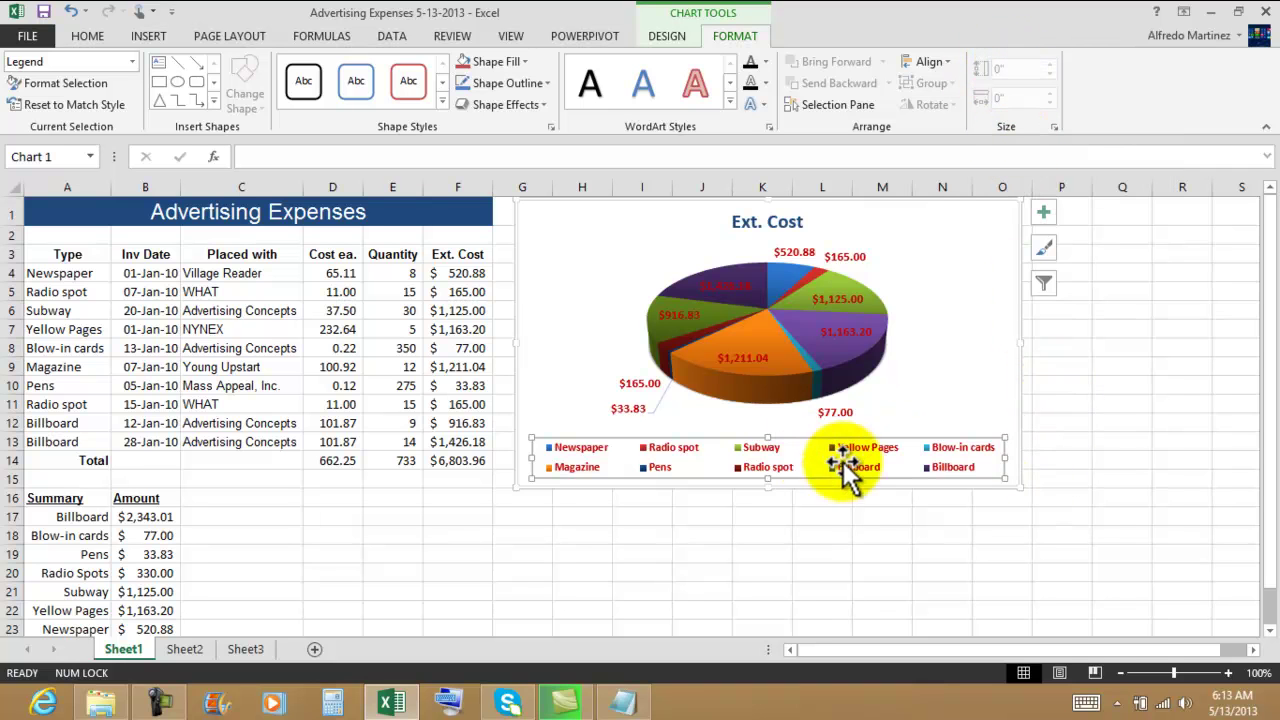
pyautogui.moveTo(1004, 456); pyautogui.dragTo(1010, 457)
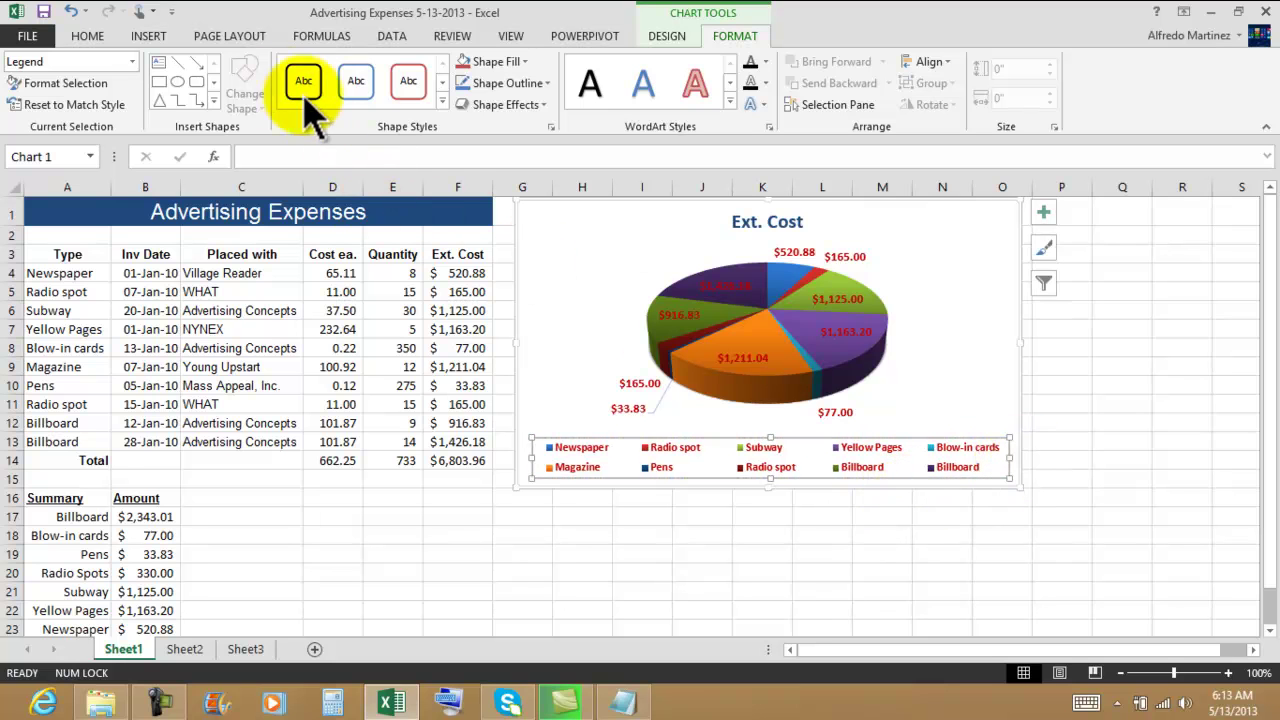
# Step: Change the Ext. Cost chart's legend text color to Automatic black and deselect the chart
pyautogui.click(86, 37)
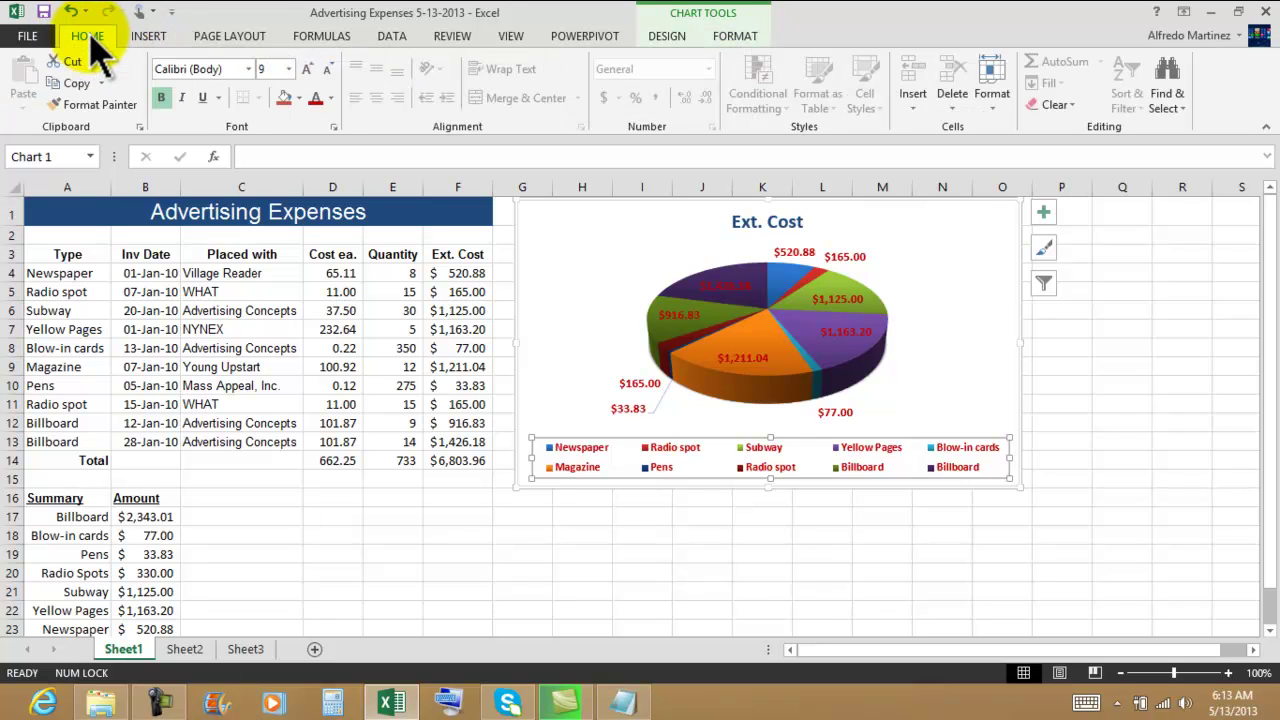
pyautogui.click(331, 98)
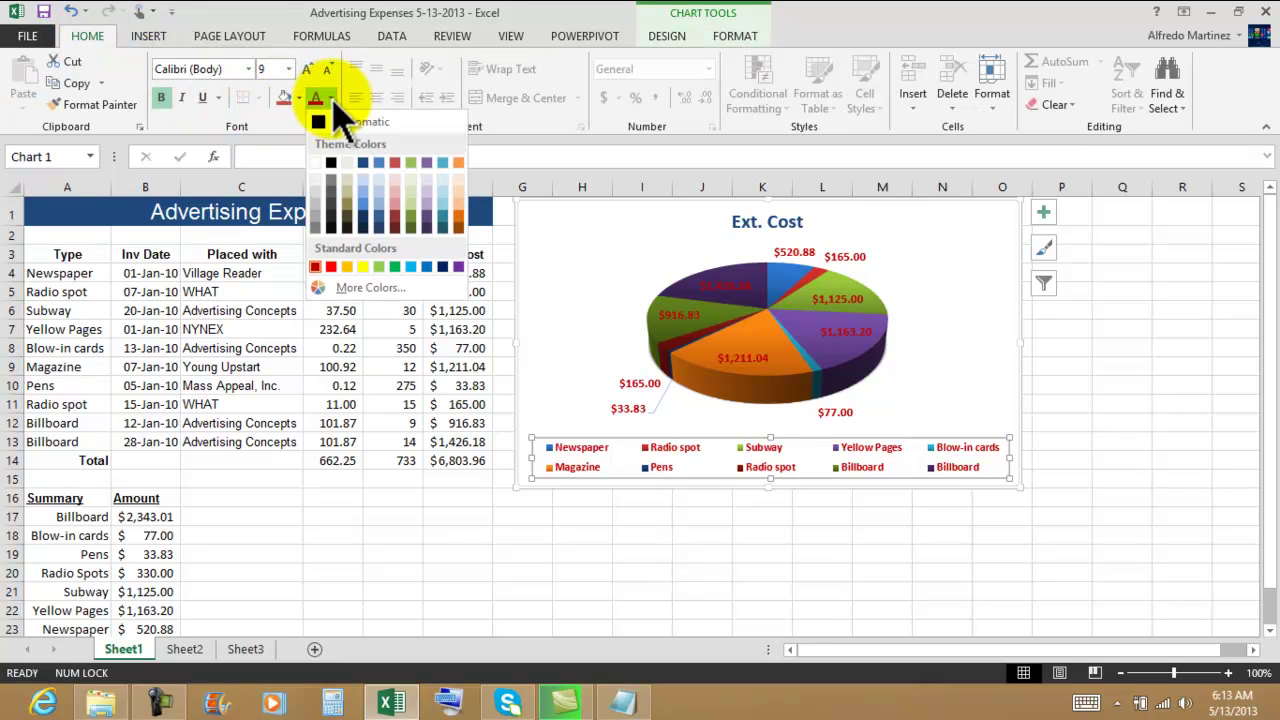
pyautogui.click(320, 124)
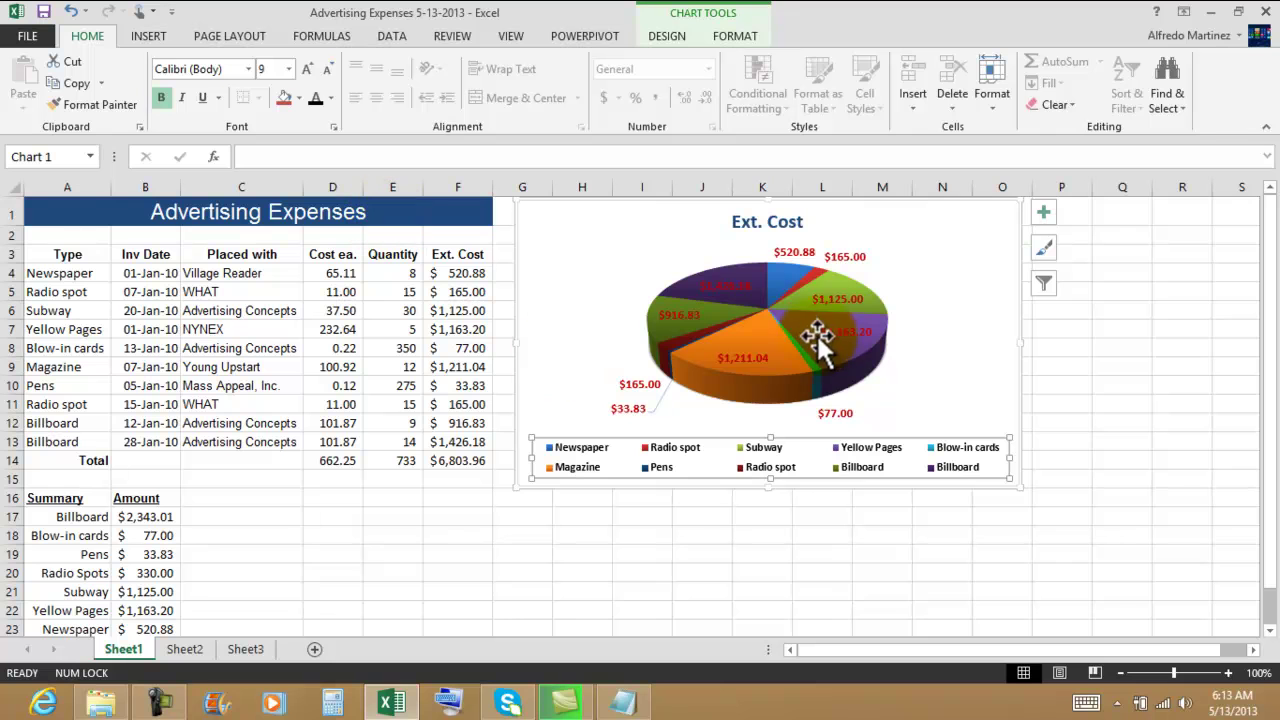
pyautogui.click(1175, 458)
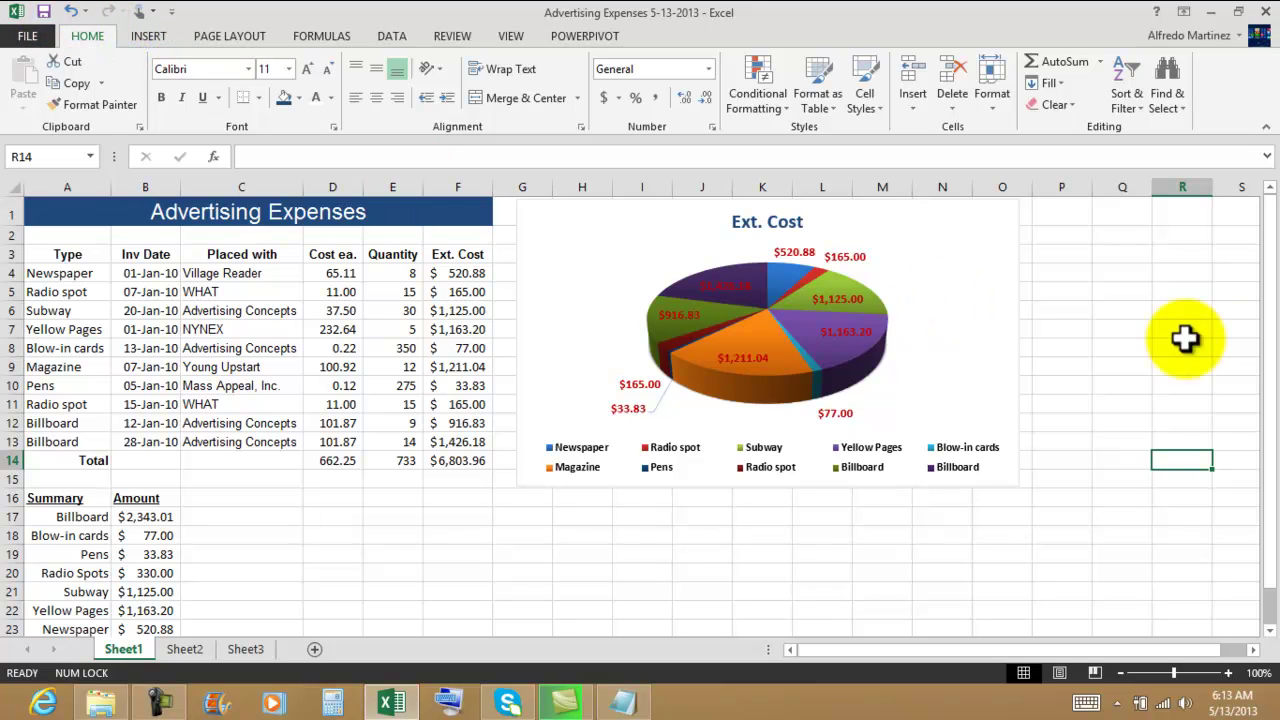
pyautogui.click(1093, 342)
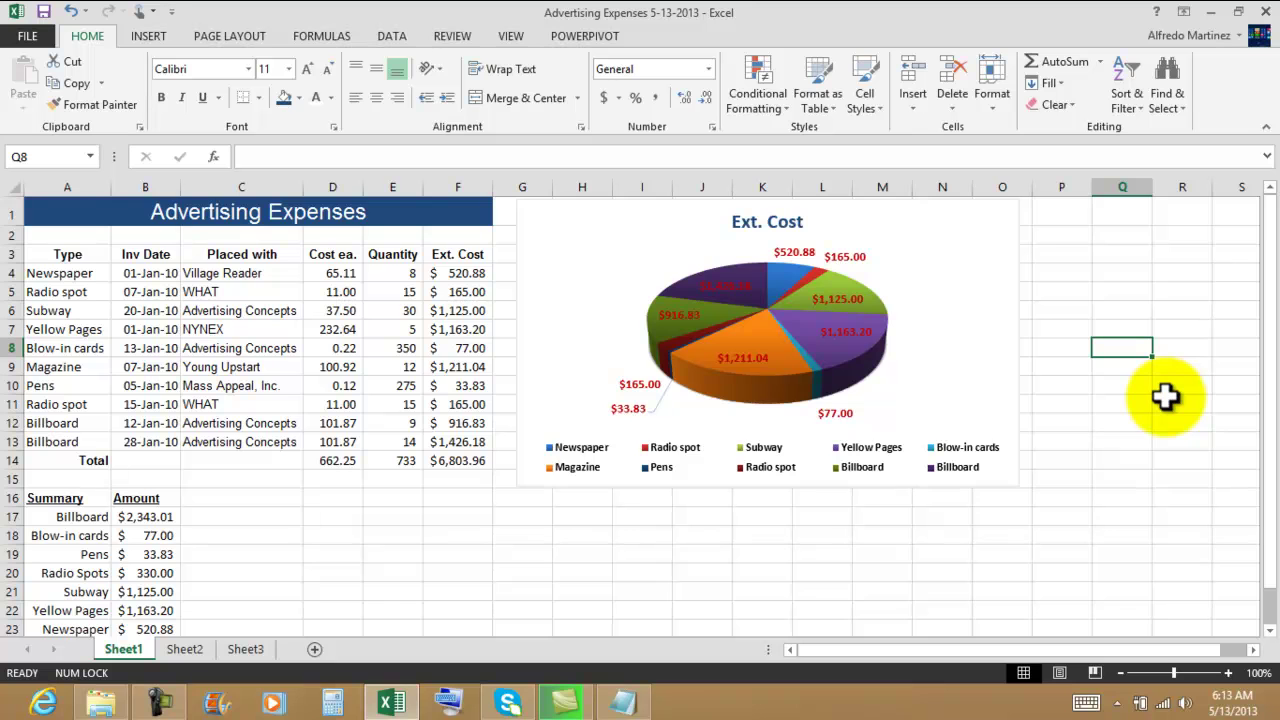
# Step: Insert a pie chart from the Summary and Amount range A16:B24 using Quick Analysis, excluding the Total row
pyautogui.scroll(-2, 1165, 397)
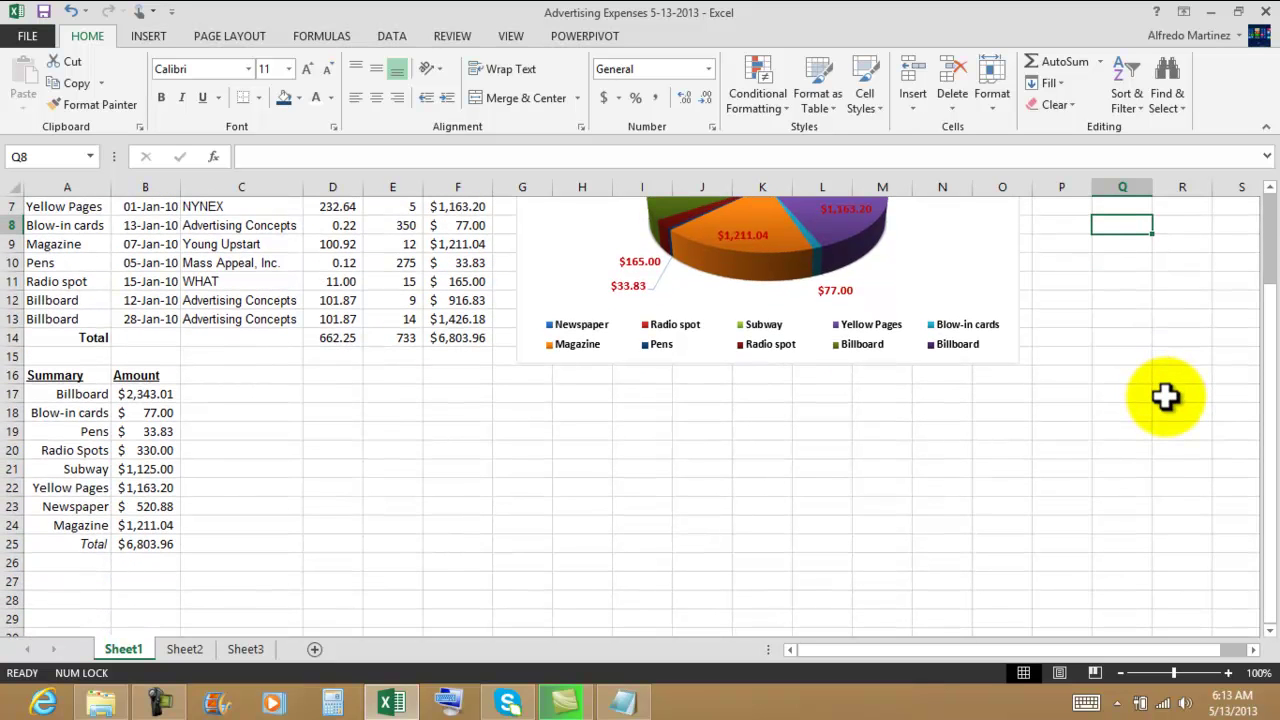
pyautogui.click(52, 375)
pyautogui.moveTo(52, 375); pyautogui.dragTo(147, 516)
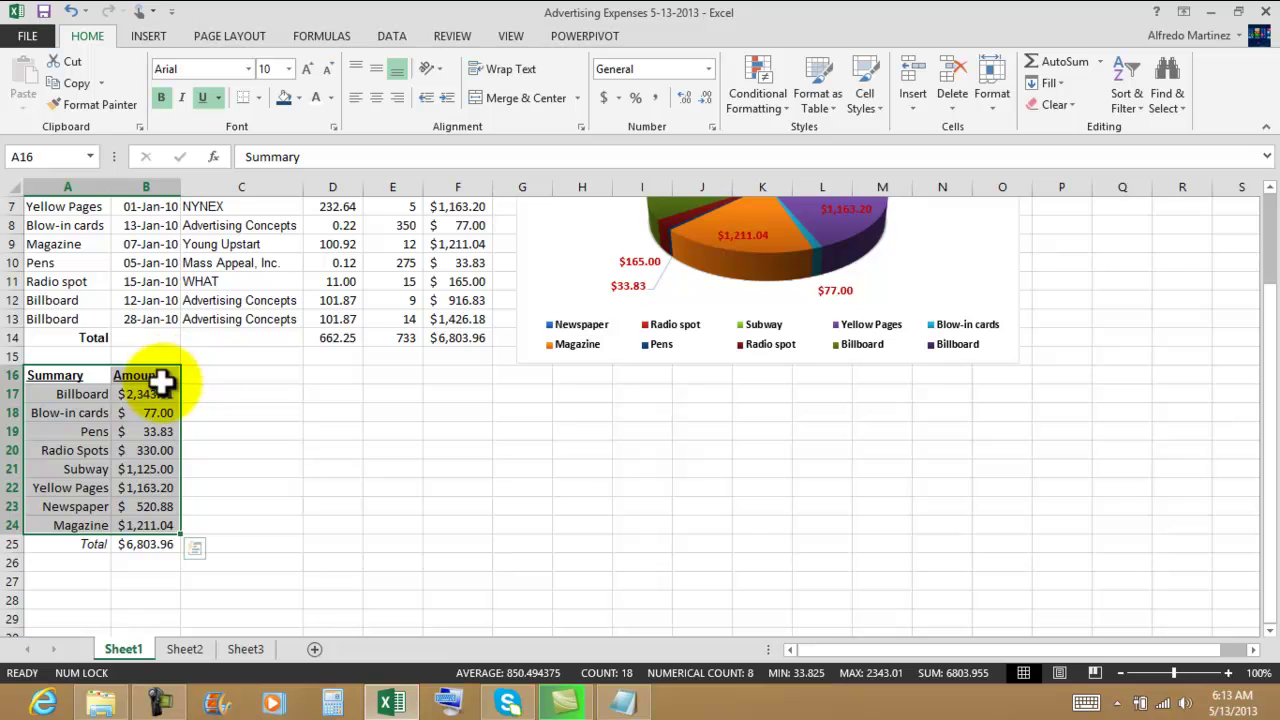
pyautogui.click(196, 548)
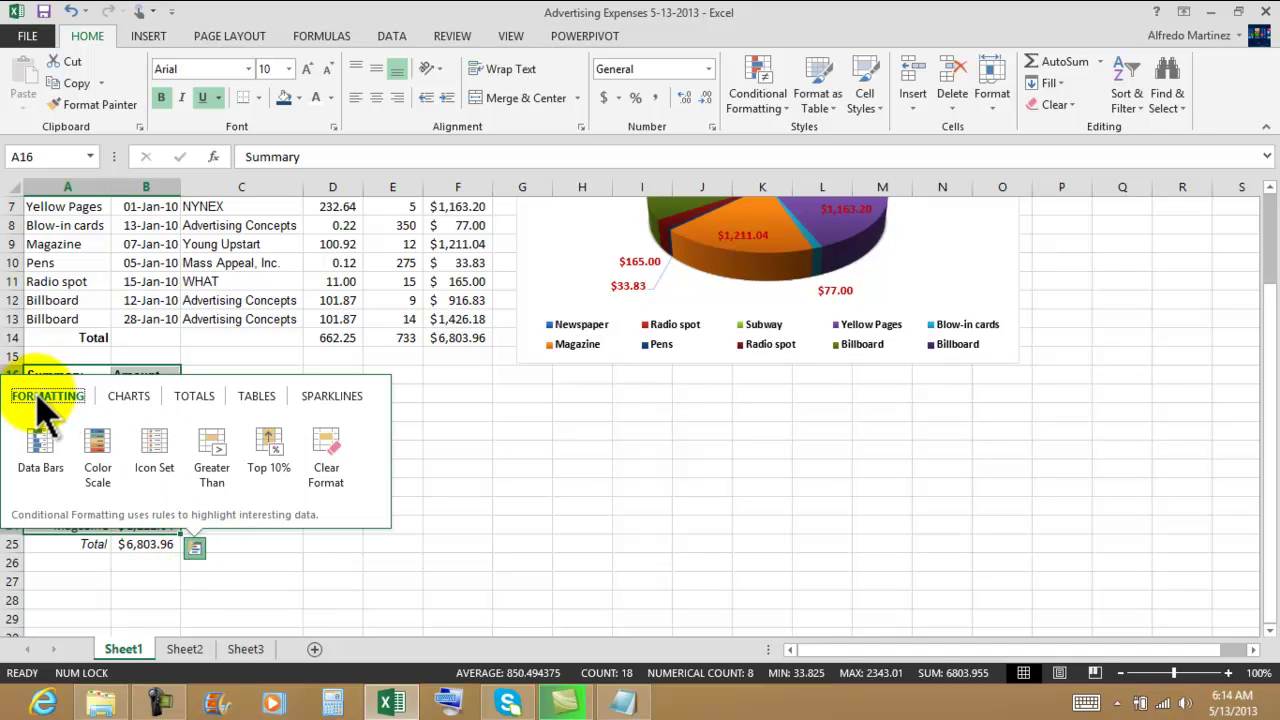
pyautogui.click(124, 398)
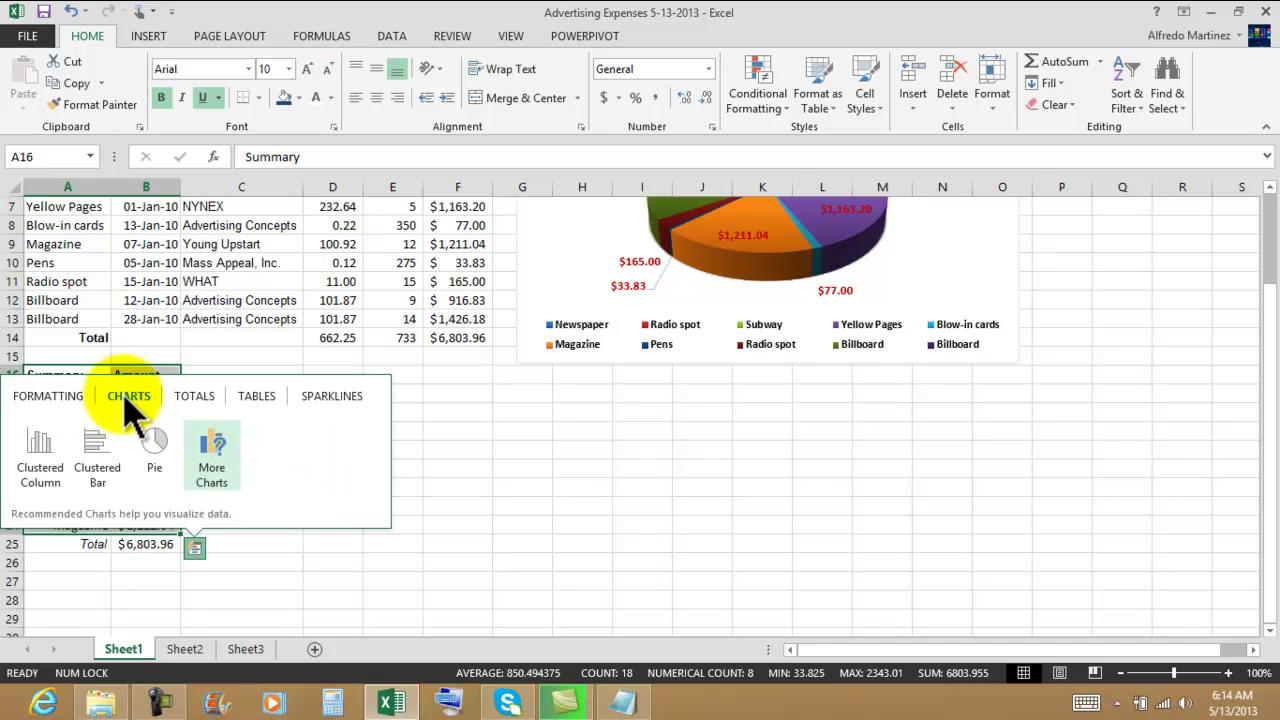
pyautogui.moveTo(160, 462)
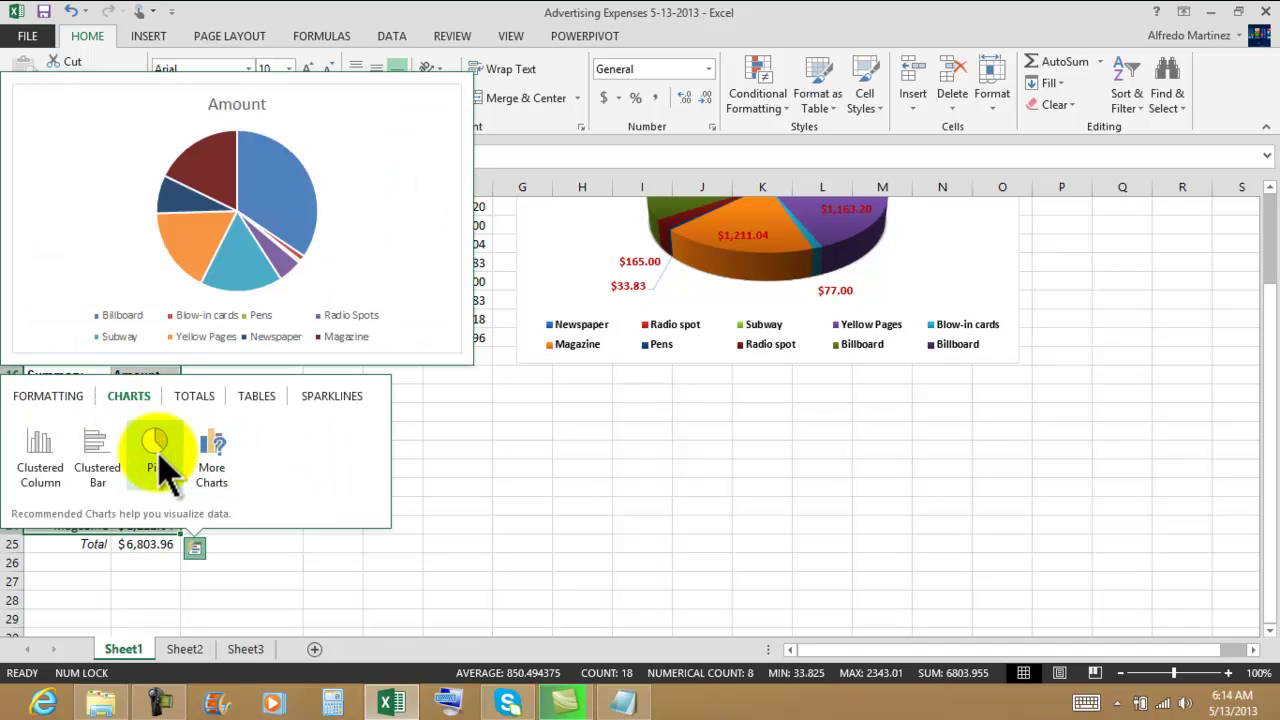
pyautogui.click(158, 460)
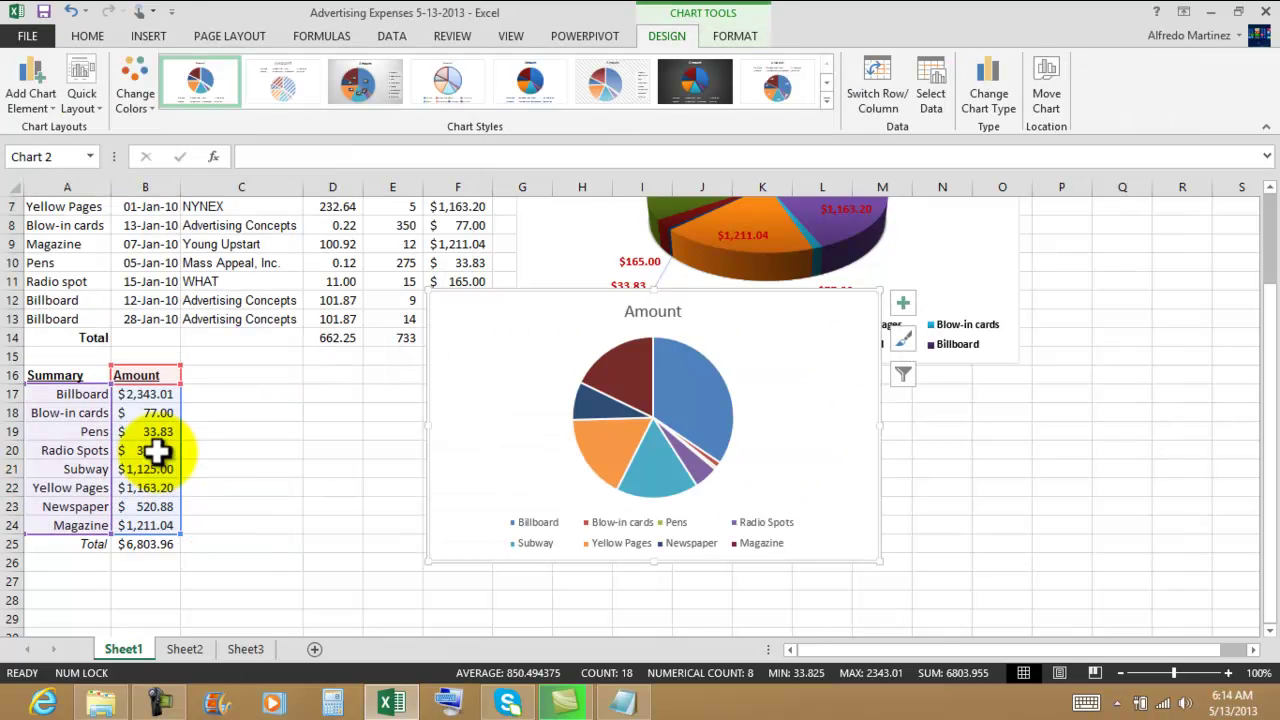
# Step: Move the Amount pie chart beside the Summary table, clear of the Ext. Cost chart above it
pyautogui.moveTo(857, 300); pyautogui.dragTo(634, 395)
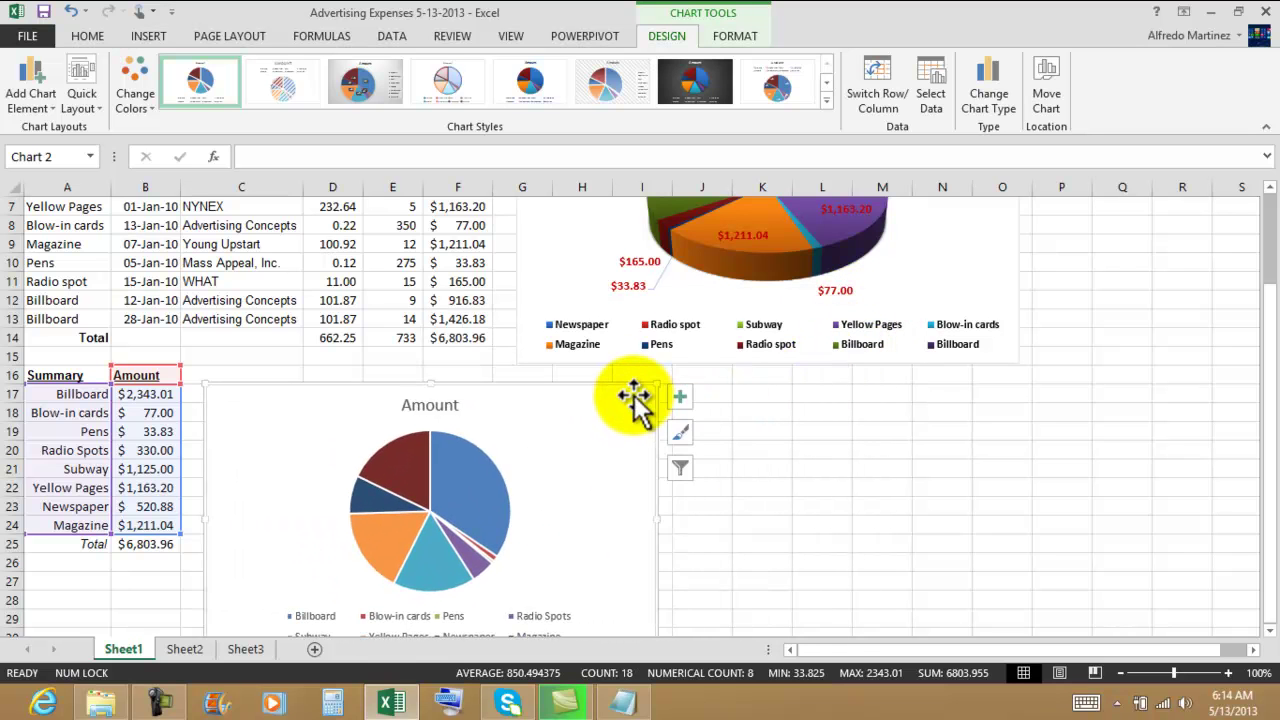
pyautogui.scroll(-1, 914, 380)
pyautogui.scroll(3, 876, 383)
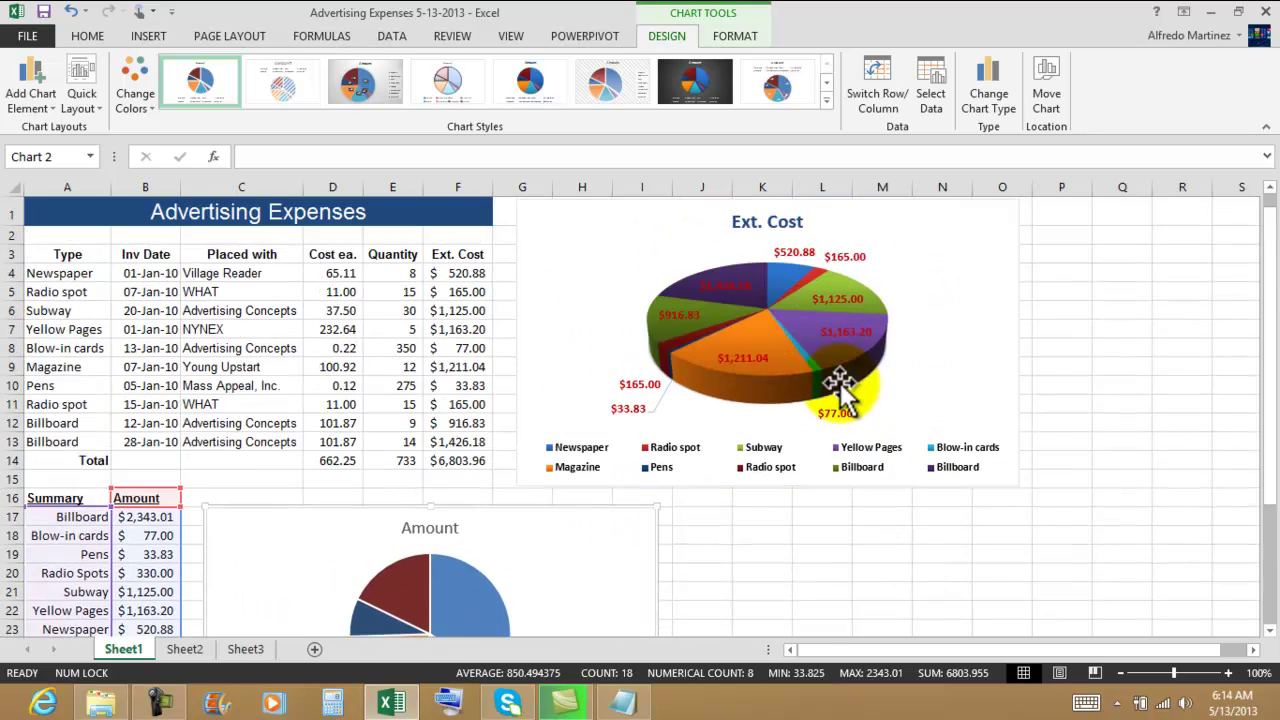
pyautogui.scroll(-1, 815, 340)
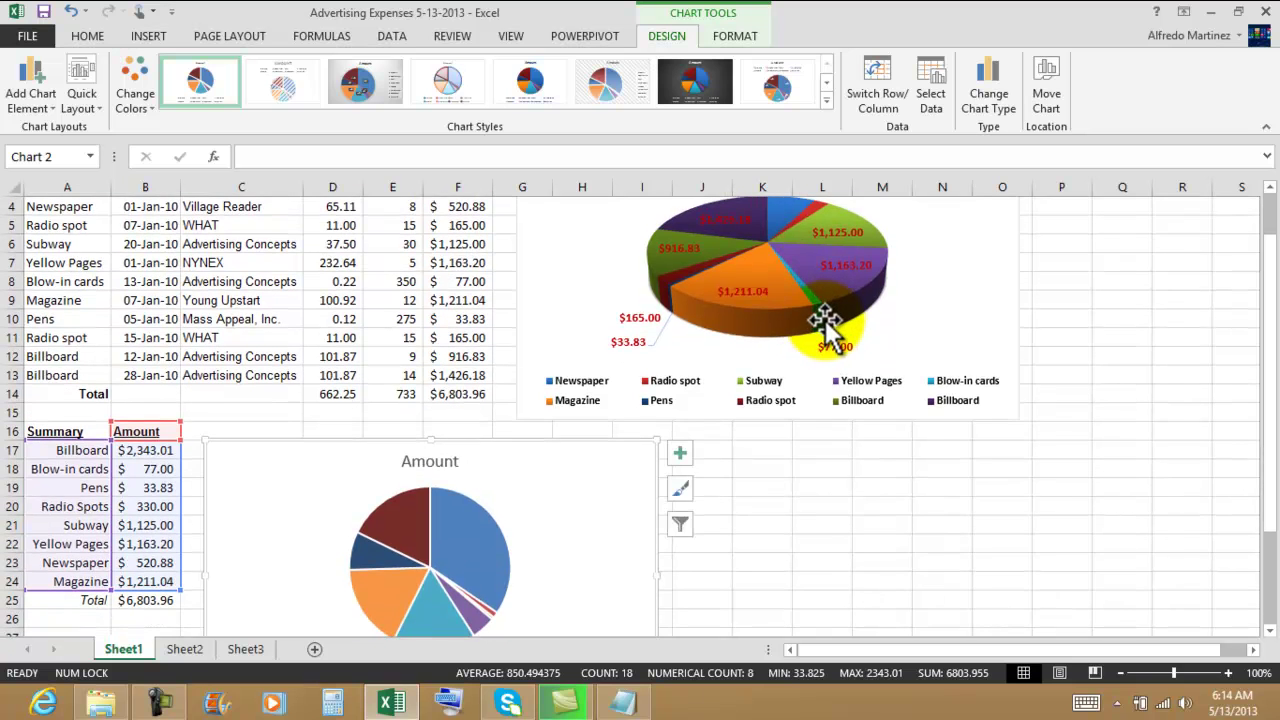
pyautogui.scroll(-1, 825, 320)
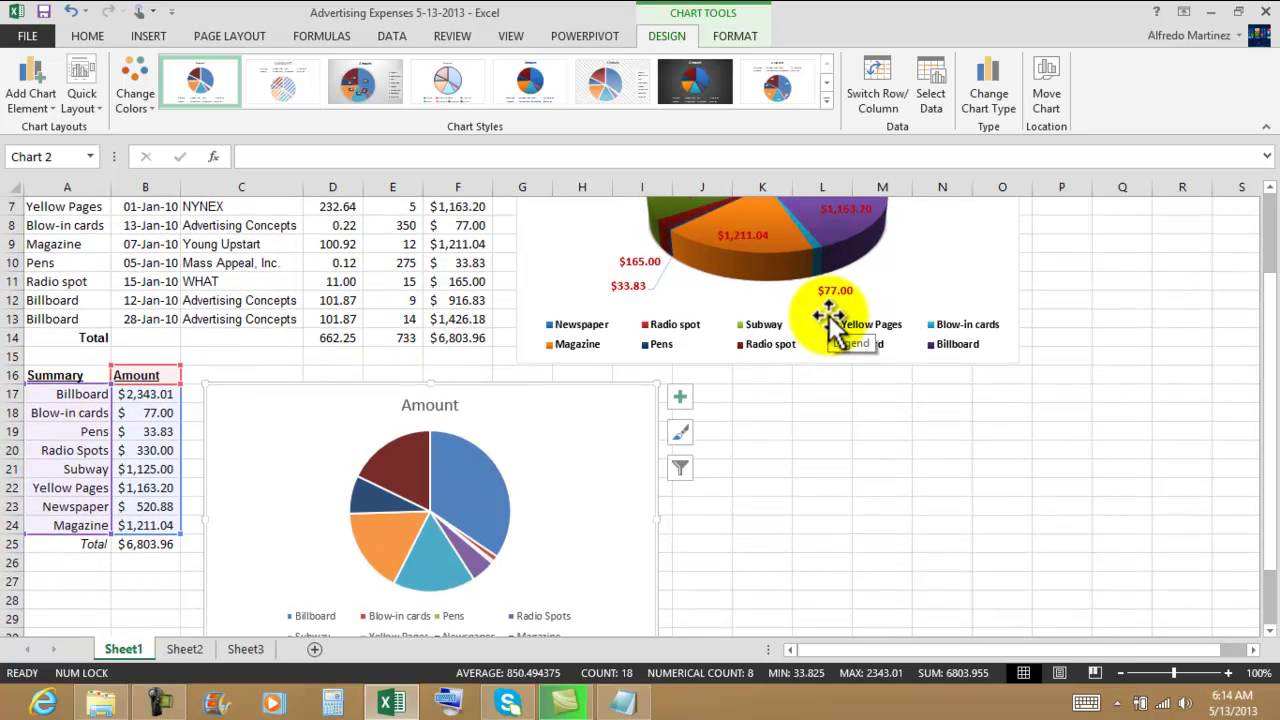
pyautogui.scroll(-2, 828, 318)
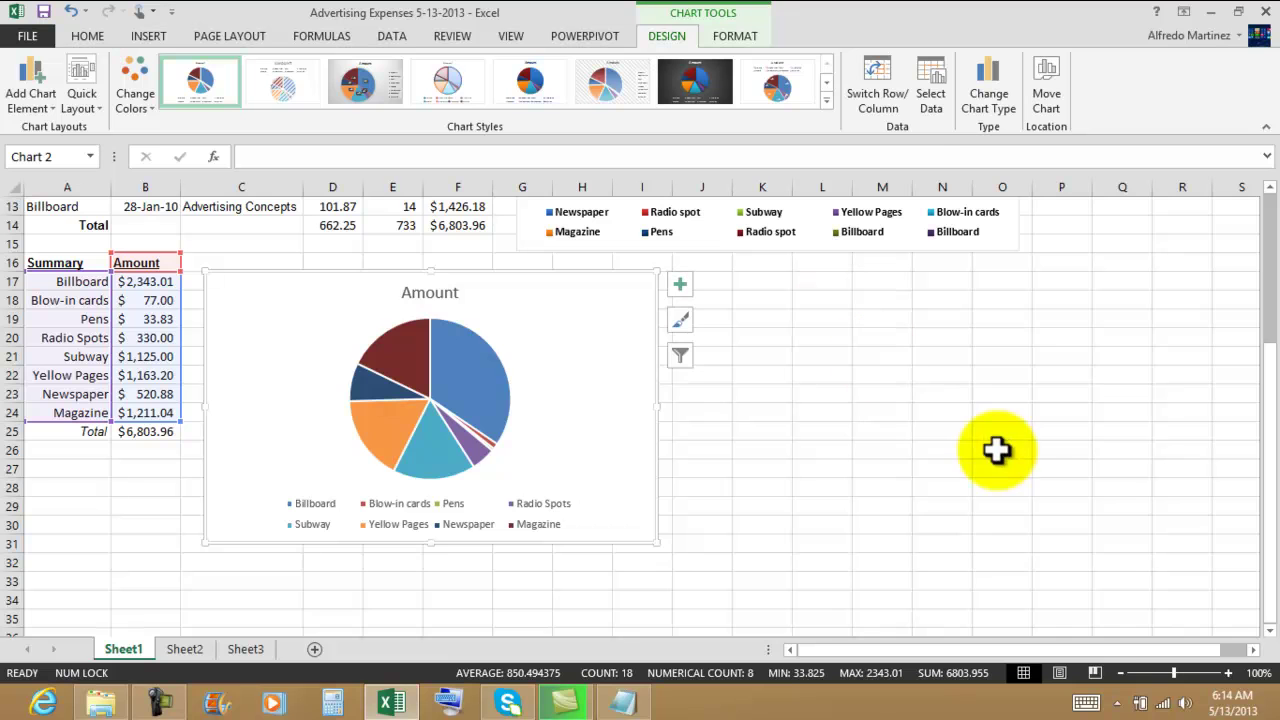
# Step: Try switching the Amount pie chart's rows and columns and restore its original orientation
pyautogui.click(880, 100)
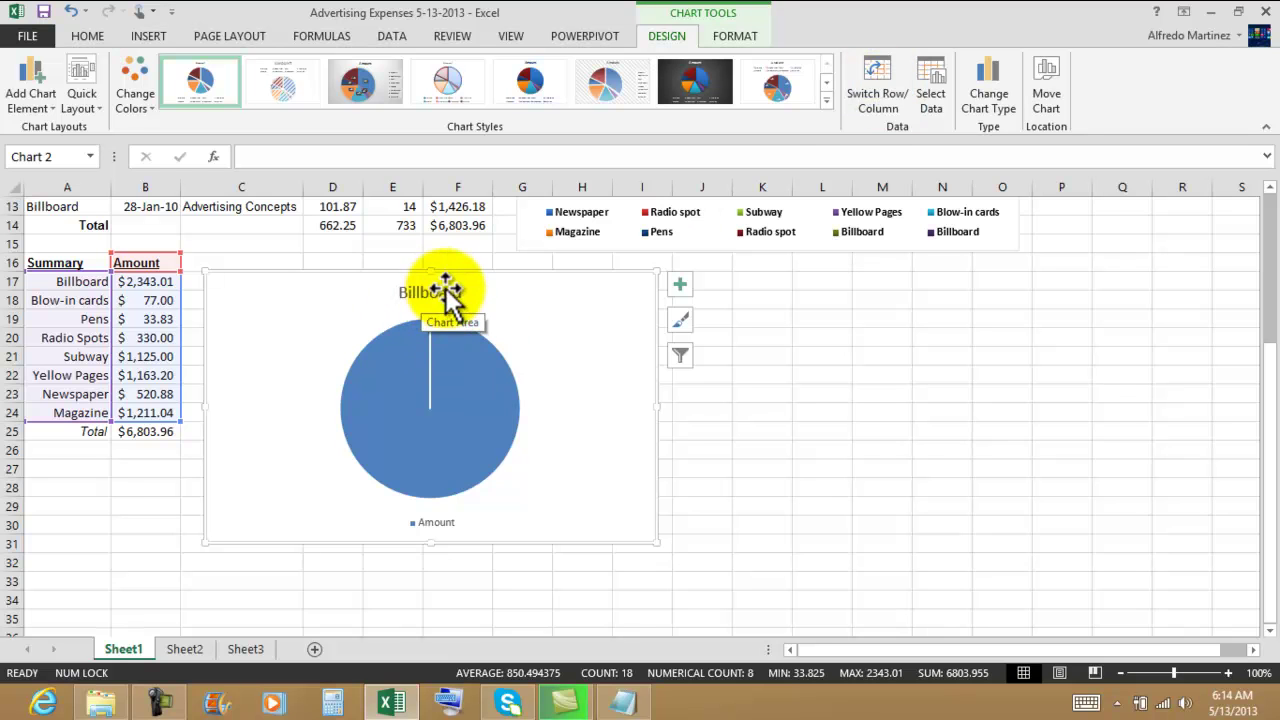
pyautogui.click(885, 108)
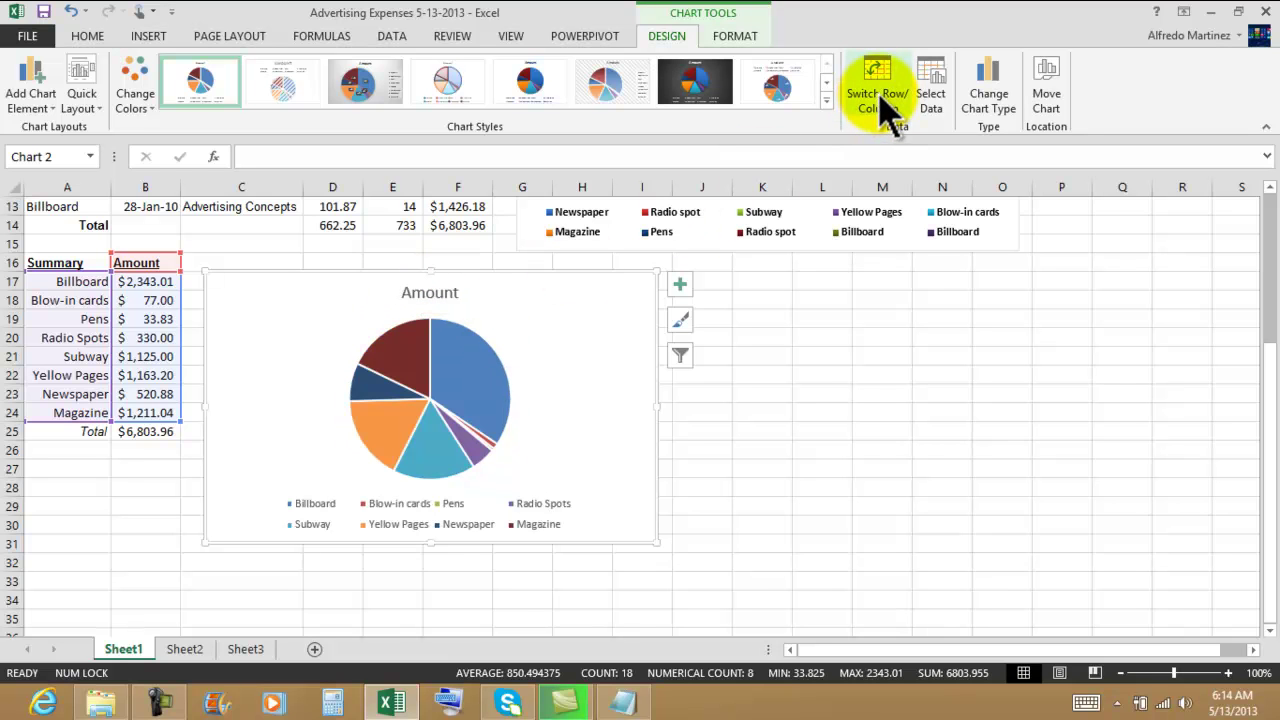
# Step: Change the Amount chart to the Pie of Pie type and widen it to column O
pyautogui.click(1003, 97)
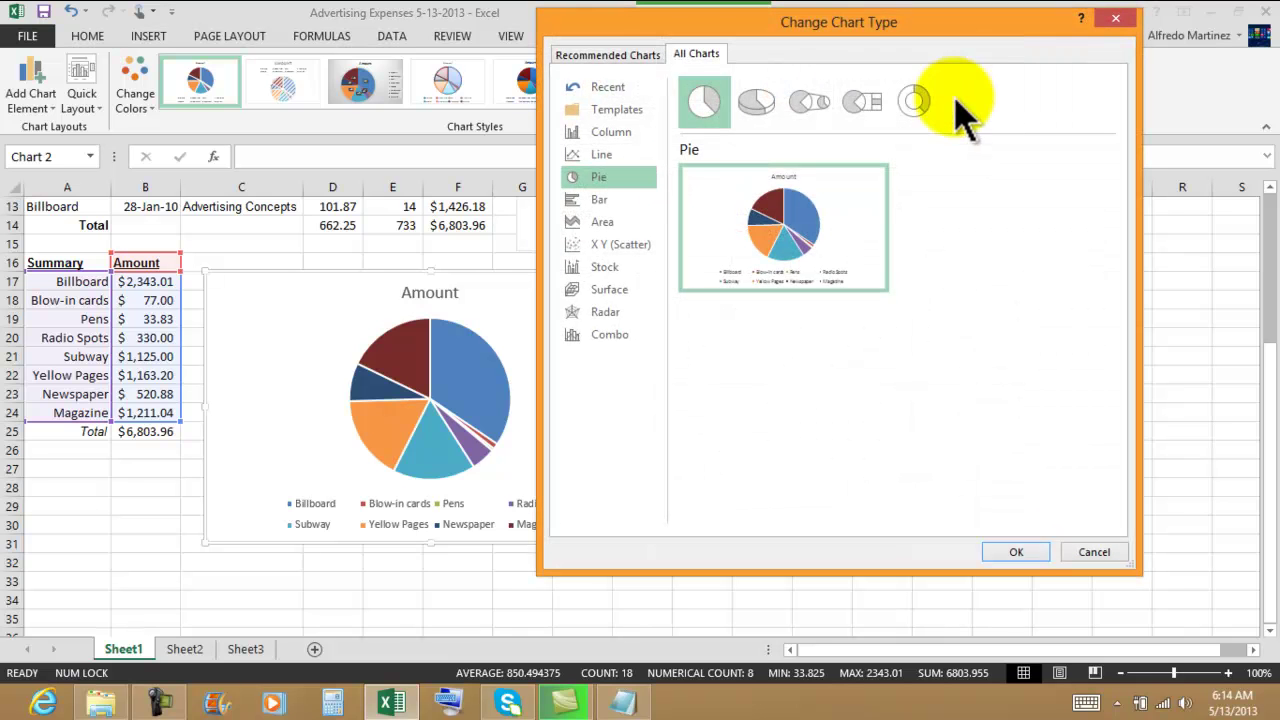
pyautogui.click(812, 103)
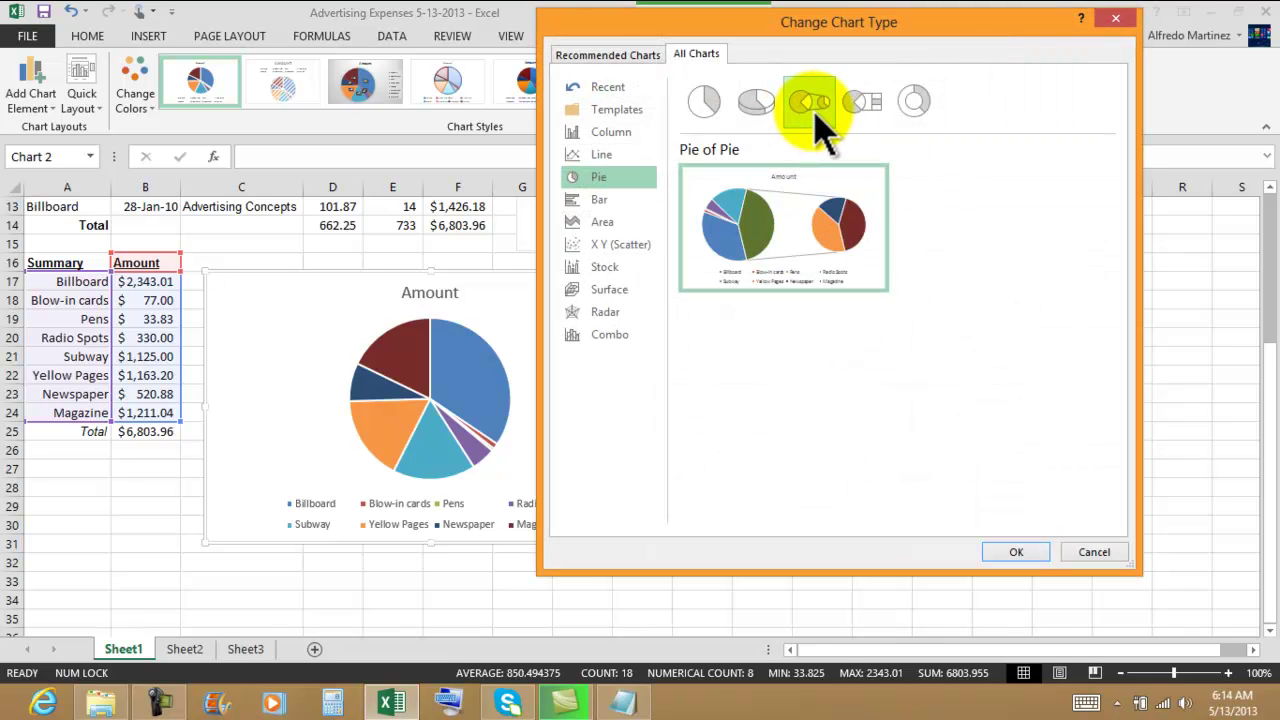
pyautogui.click(1013, 551)
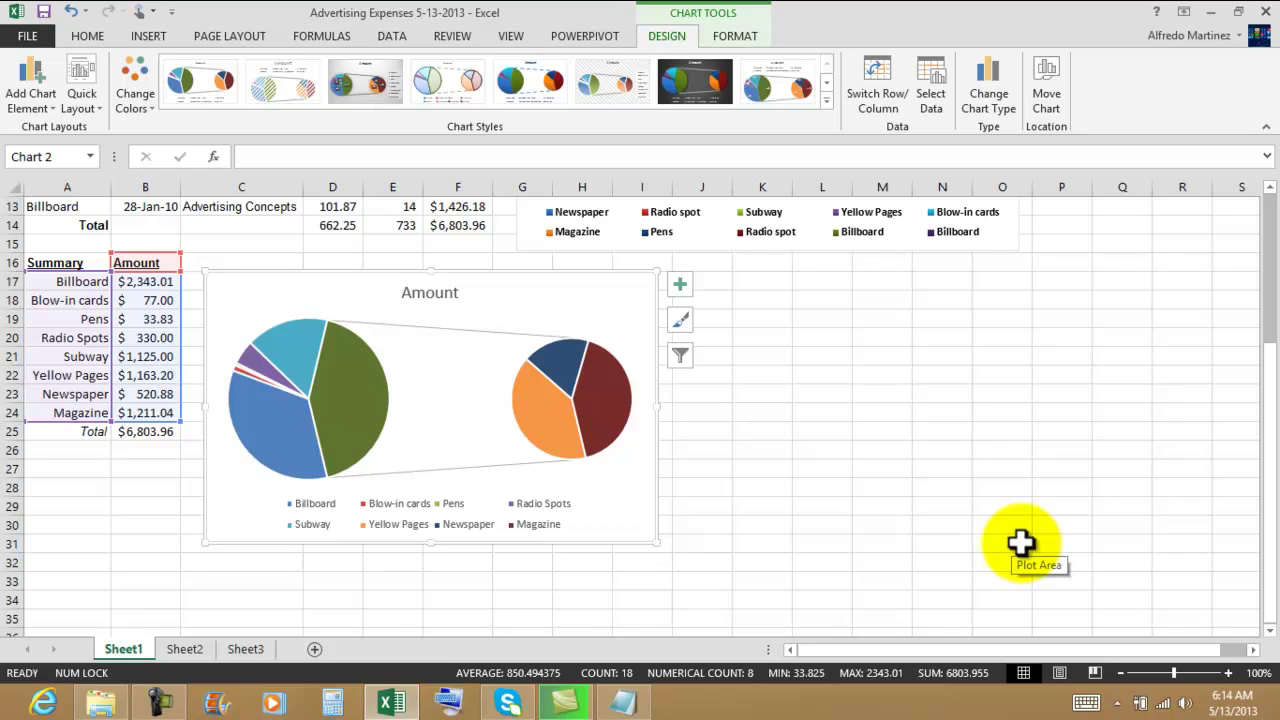
pyautogui.moveTo(653, 407); pyautogui.dragTo(1010, 396)
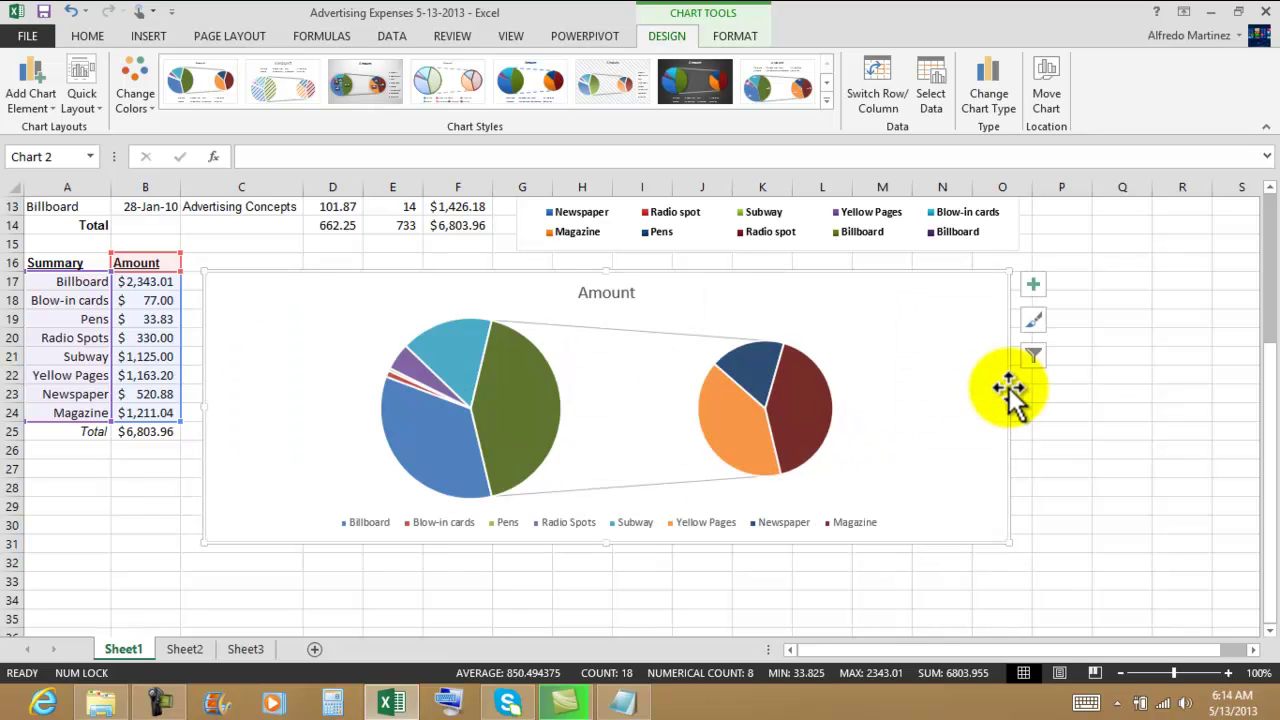
# Step: Add data labels to the Amount Pie of Pie chart and format them in bold black
pyautogui.click(1033, 285)
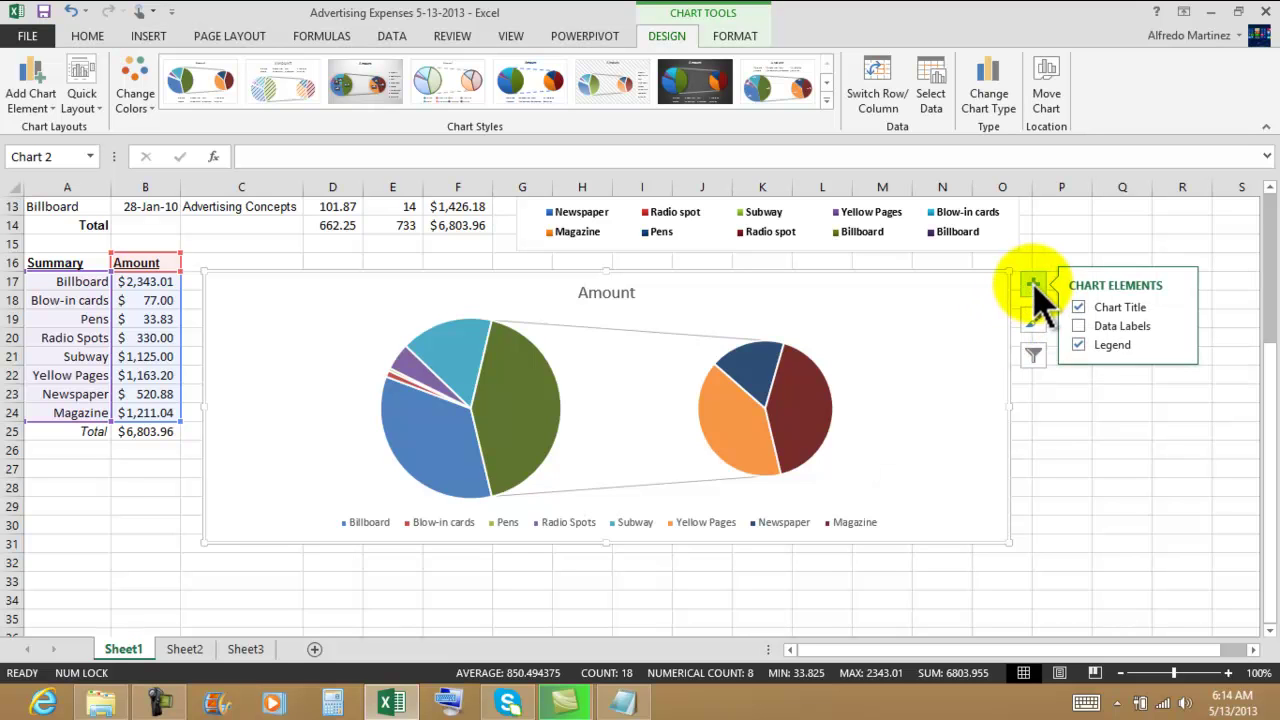
pyautogui.click(1080, 327)
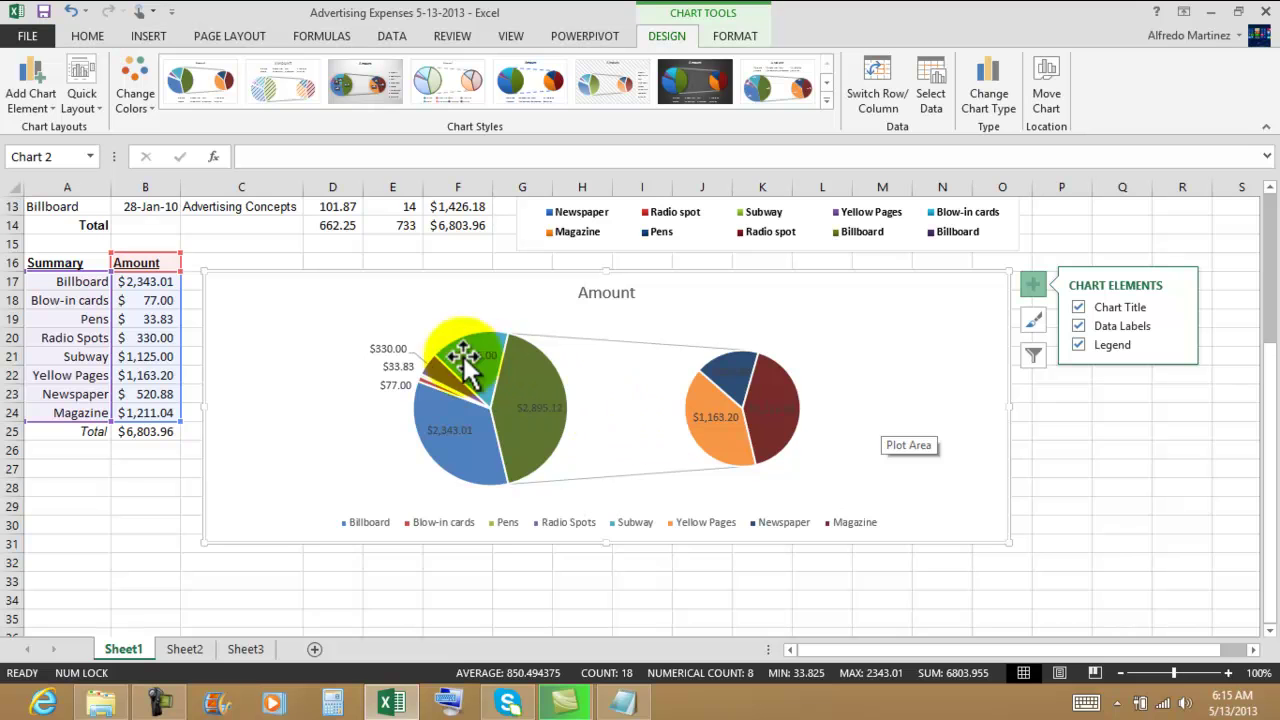
pyautogui.click(389, 350)
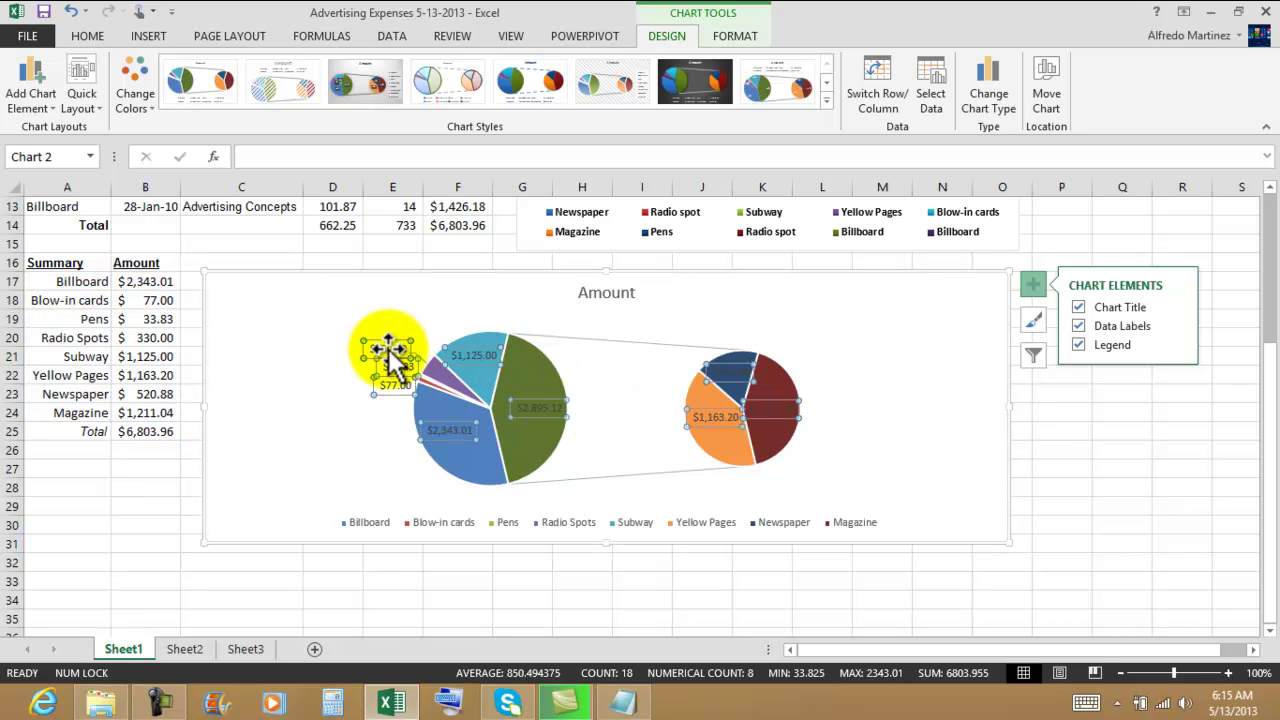
pyautogui.click(94, 42)
pyautogui.click(316, 98)
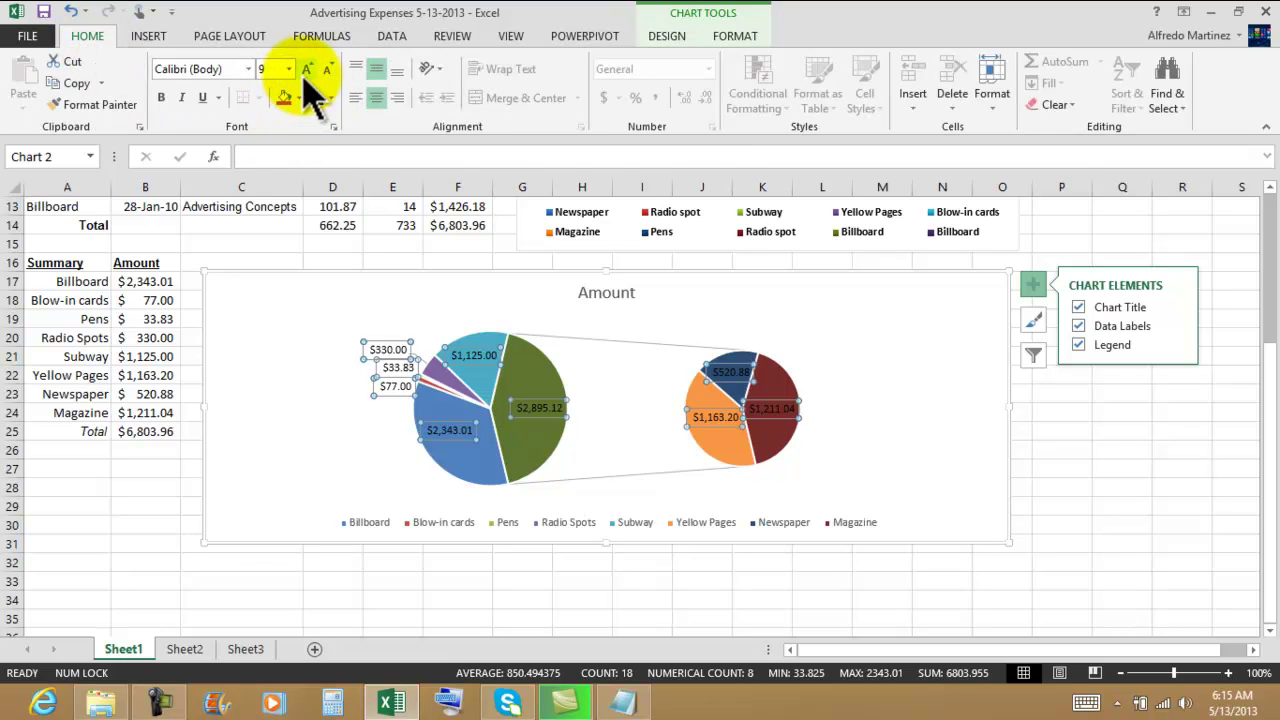
pyautogui.click(162, 99)
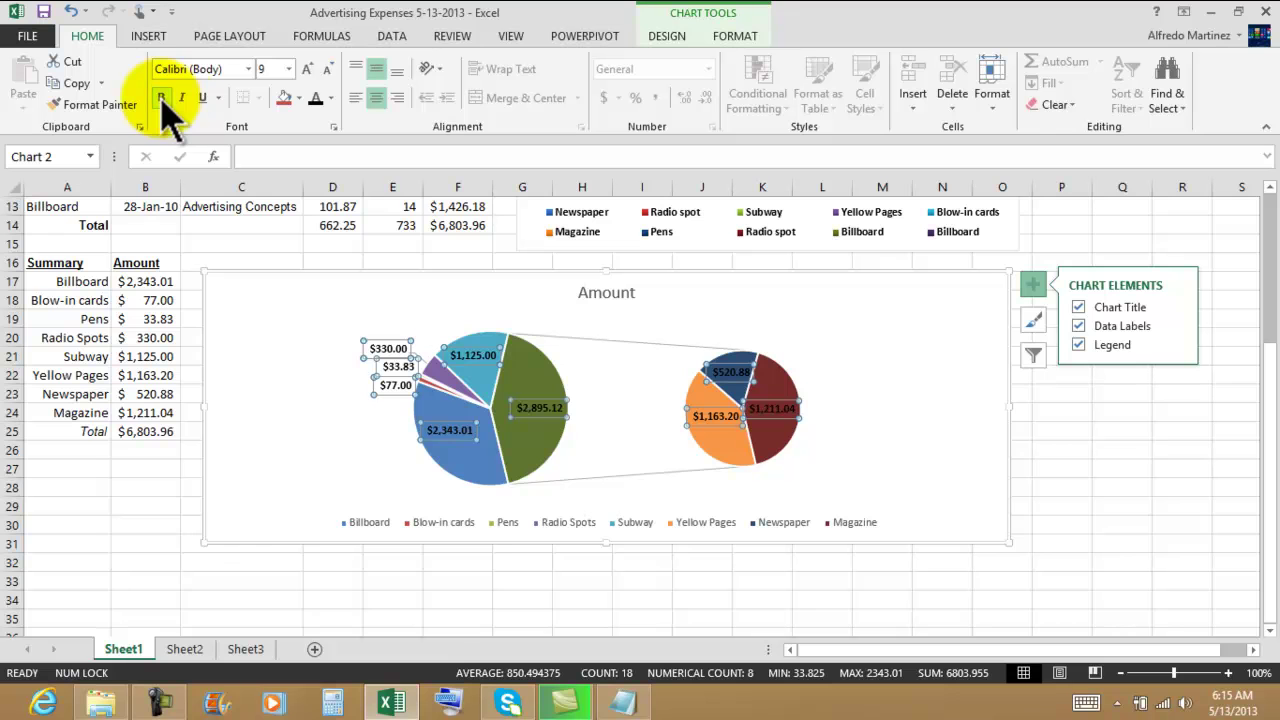
# Step: Enlarge the Amount chart's data labels to 10 pt and format its legend as bold 10 pt text
pyautogui.click(309, 70)
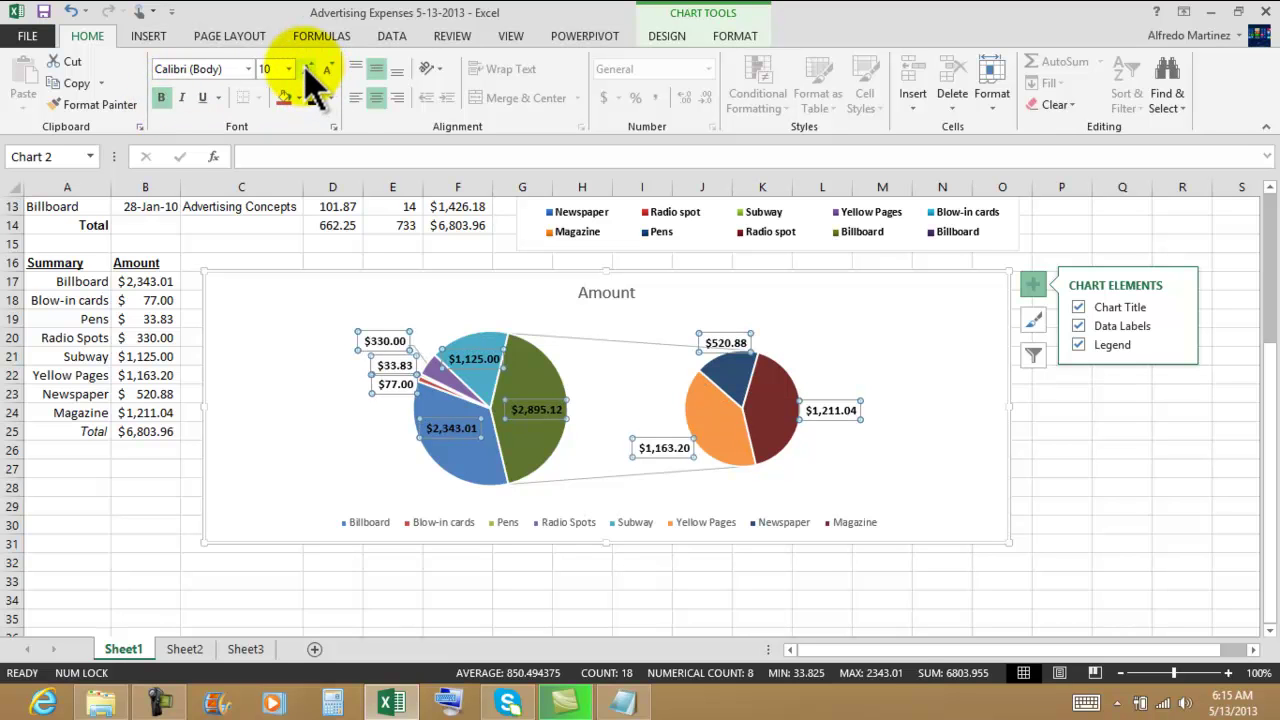
pyautogui.click(955, 352)
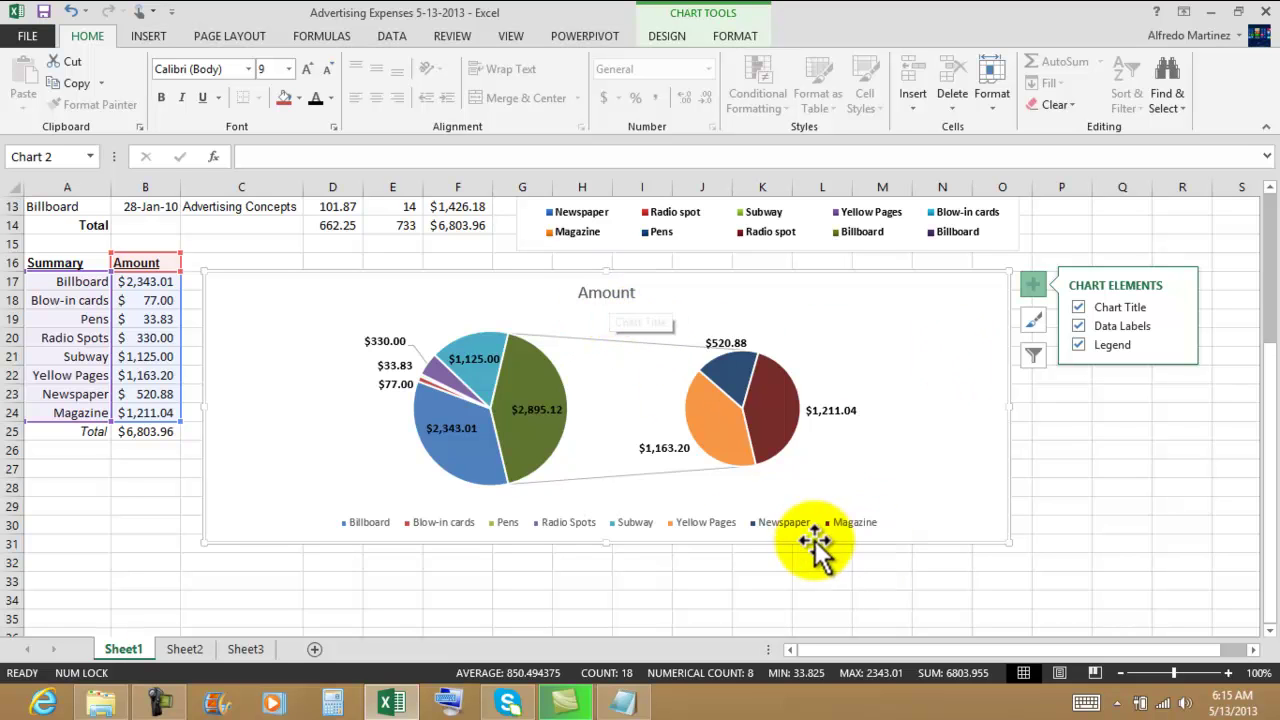
pyautogui.click(752, 523)
pyautogui.click(161, 98)
pyautogui.click(309, 70)
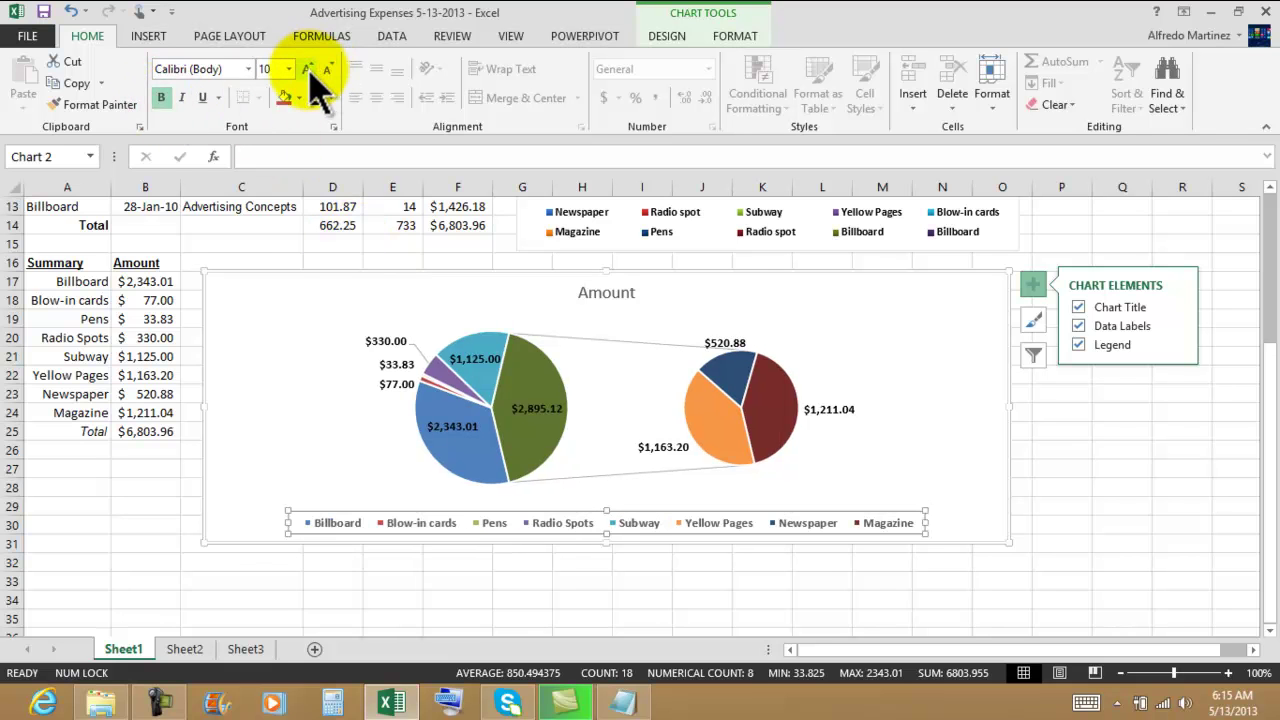
pyautogui.click(975, 392)
pyautogui.click(1155, 450)
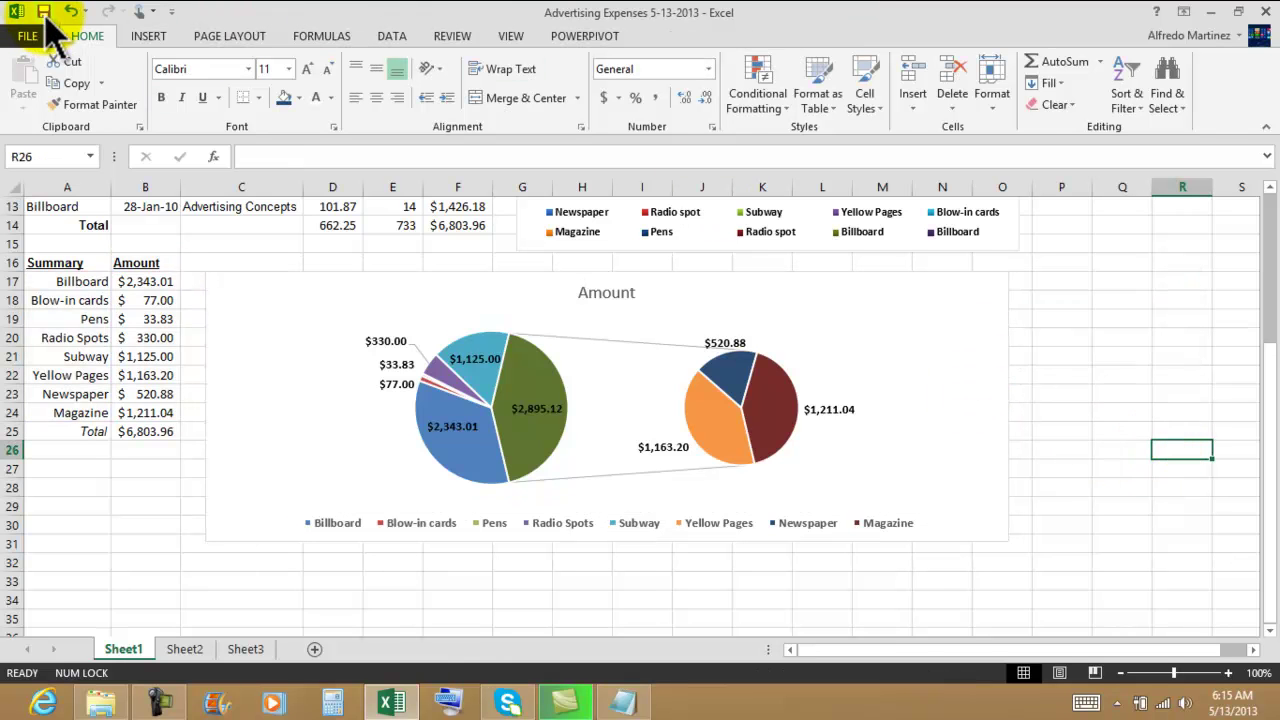
# Step: Widen the Amount chart slightly so its right edge lines up with the Ext. Cost chart above it
pyautogui.scroll(2, 1106, 380)
pyautogui.scroll(-1, 1120, 372)
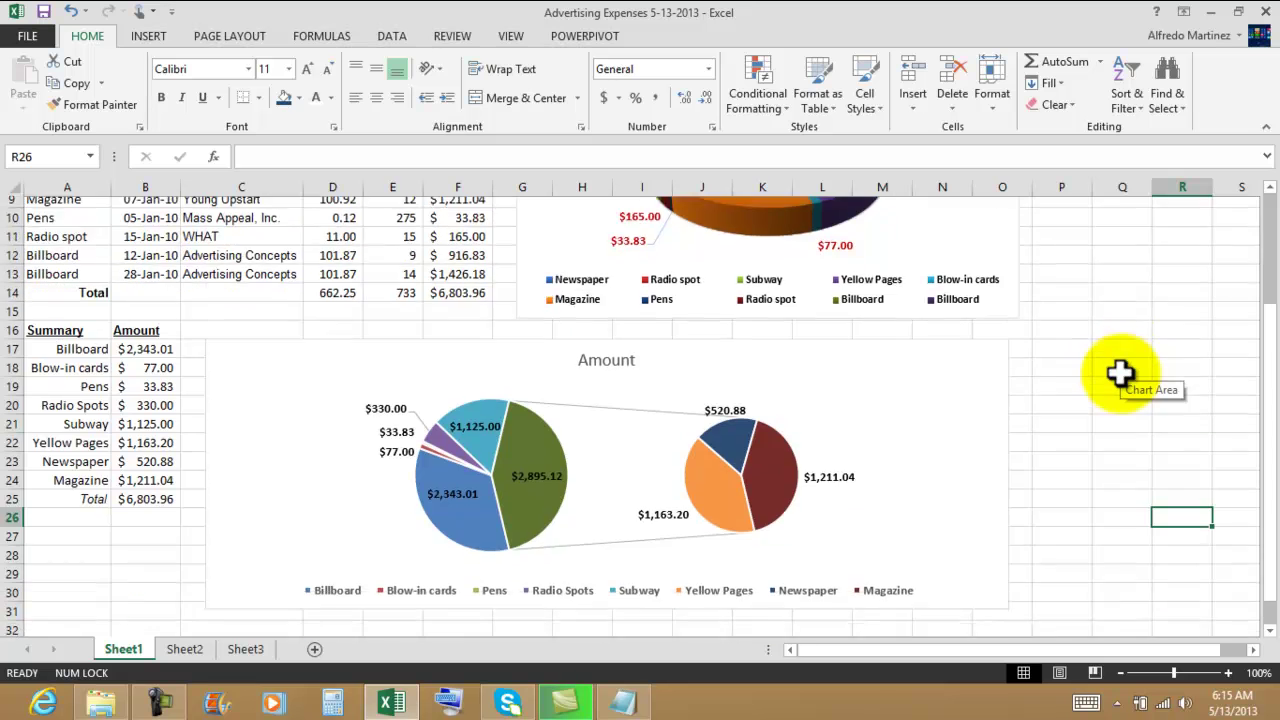
pyautogui.scroll(3, 1120, 372)
pyautogui.scroll(-1, 1120, 370)
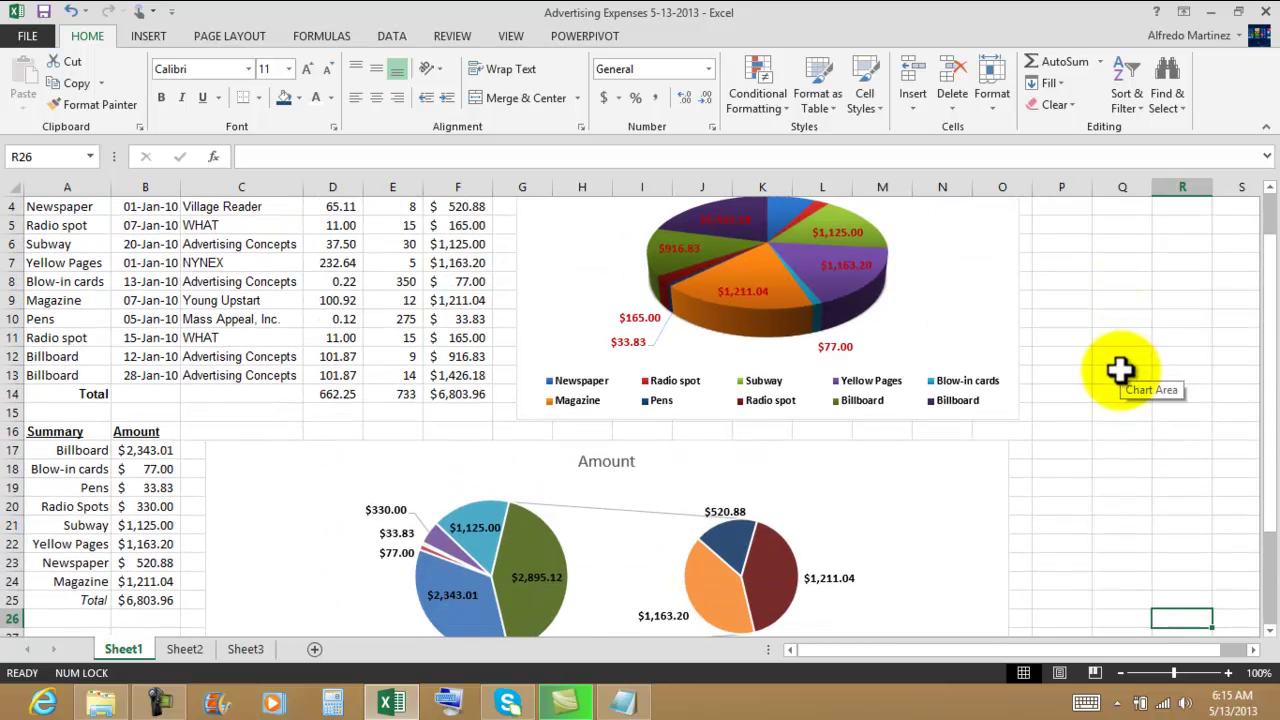
pyautogui.click(984, 526)
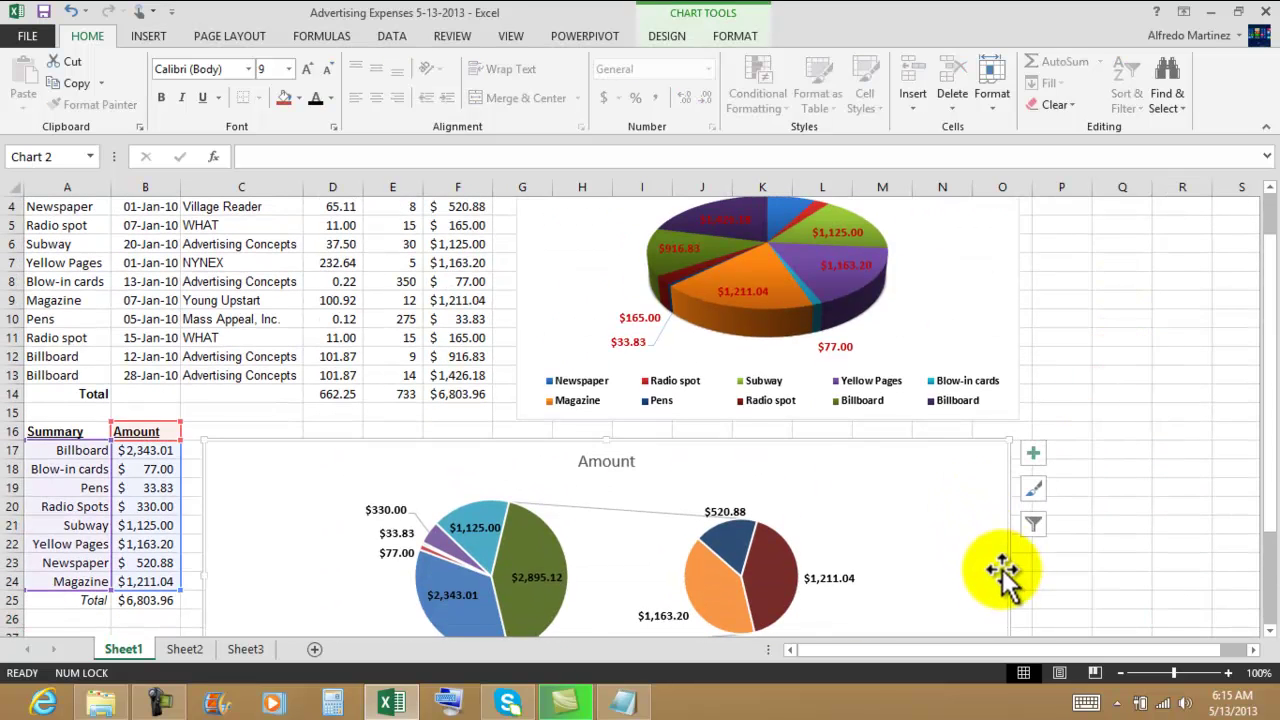
pyautogui.moveTo(1008, 576); pyautogui.dragTo(1024, 572)
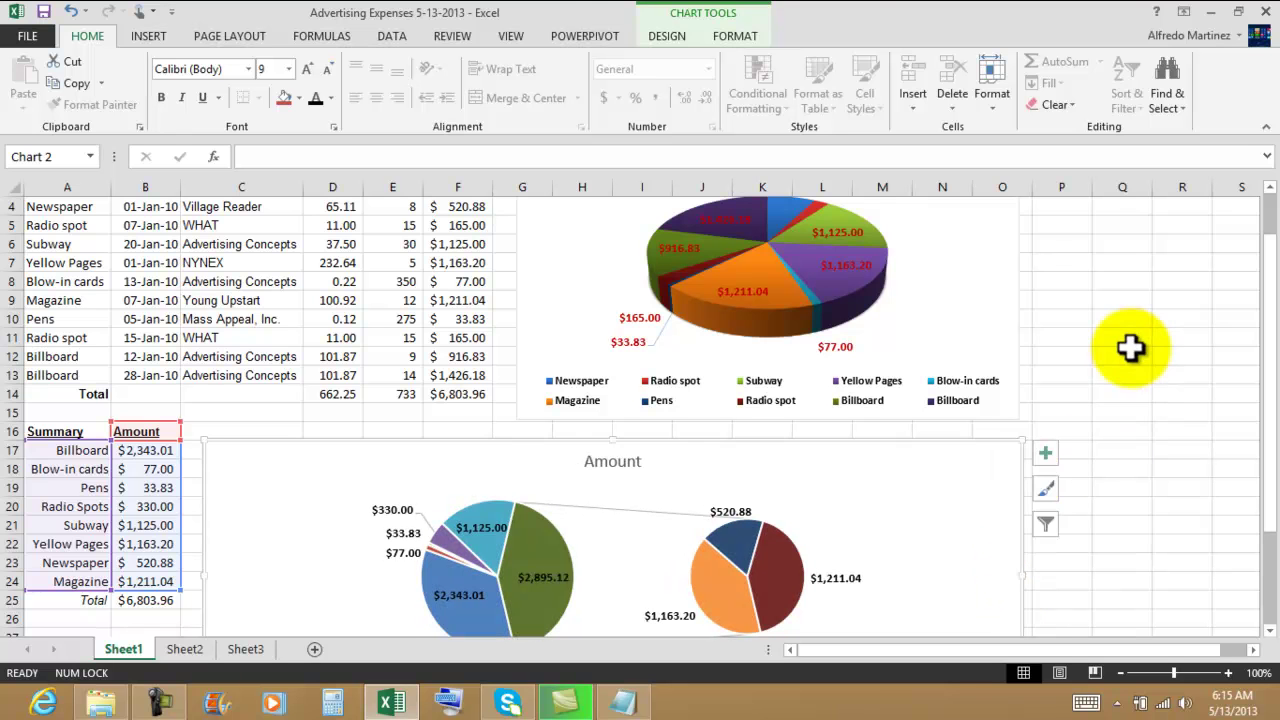
pyautogui.click(1130, 340)
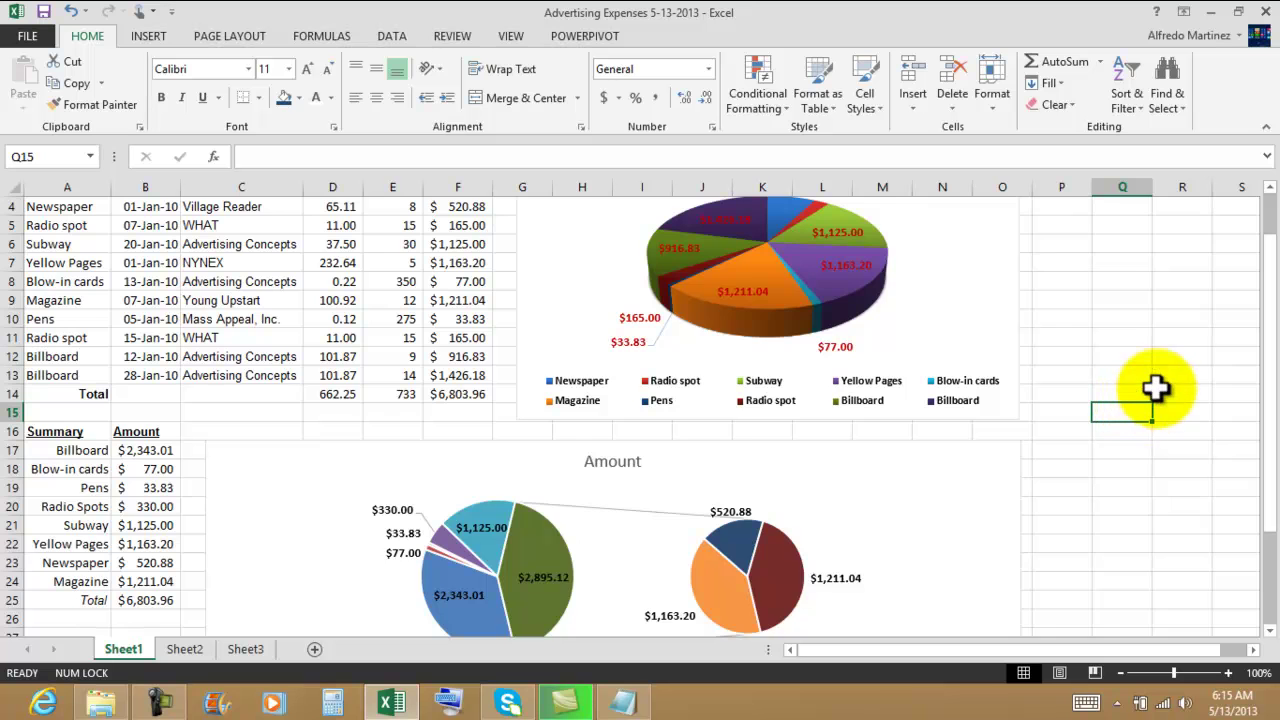
pyautogui.scroll(1, 1154, 389)
pyautogui.scroll(-2, 1174, 372)
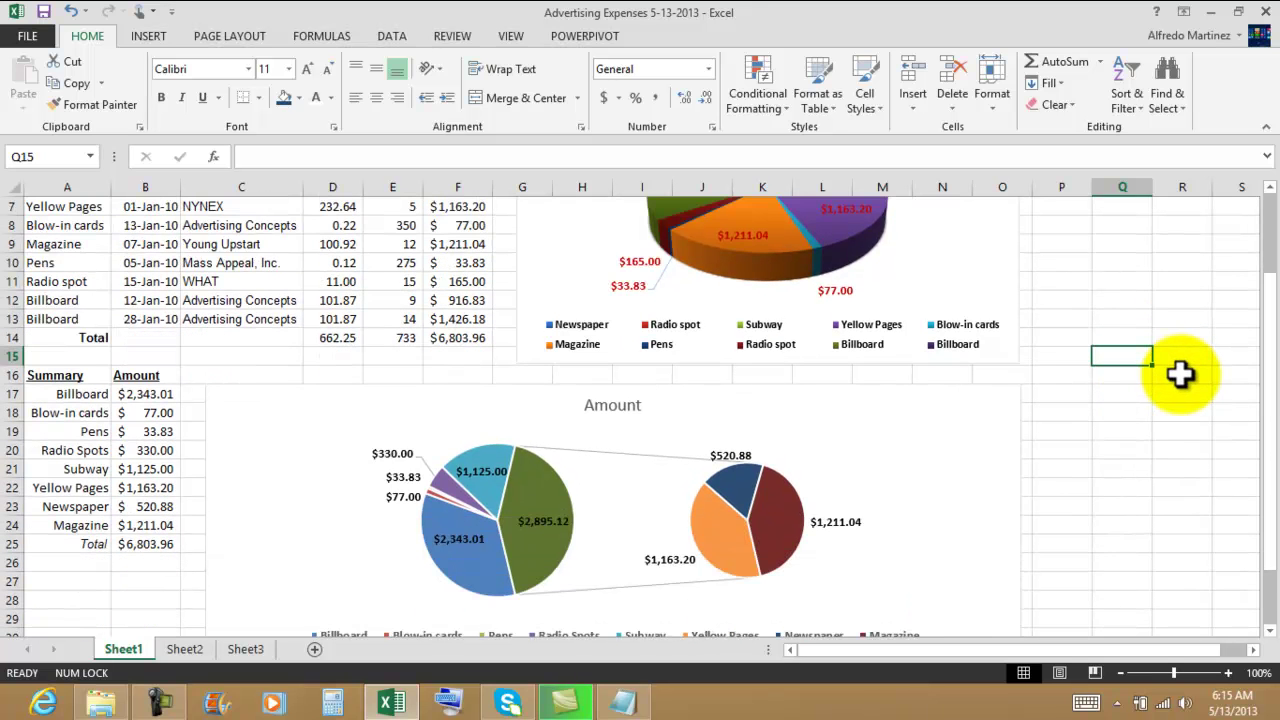
pyautogui.scroll(2, 1184, 374)
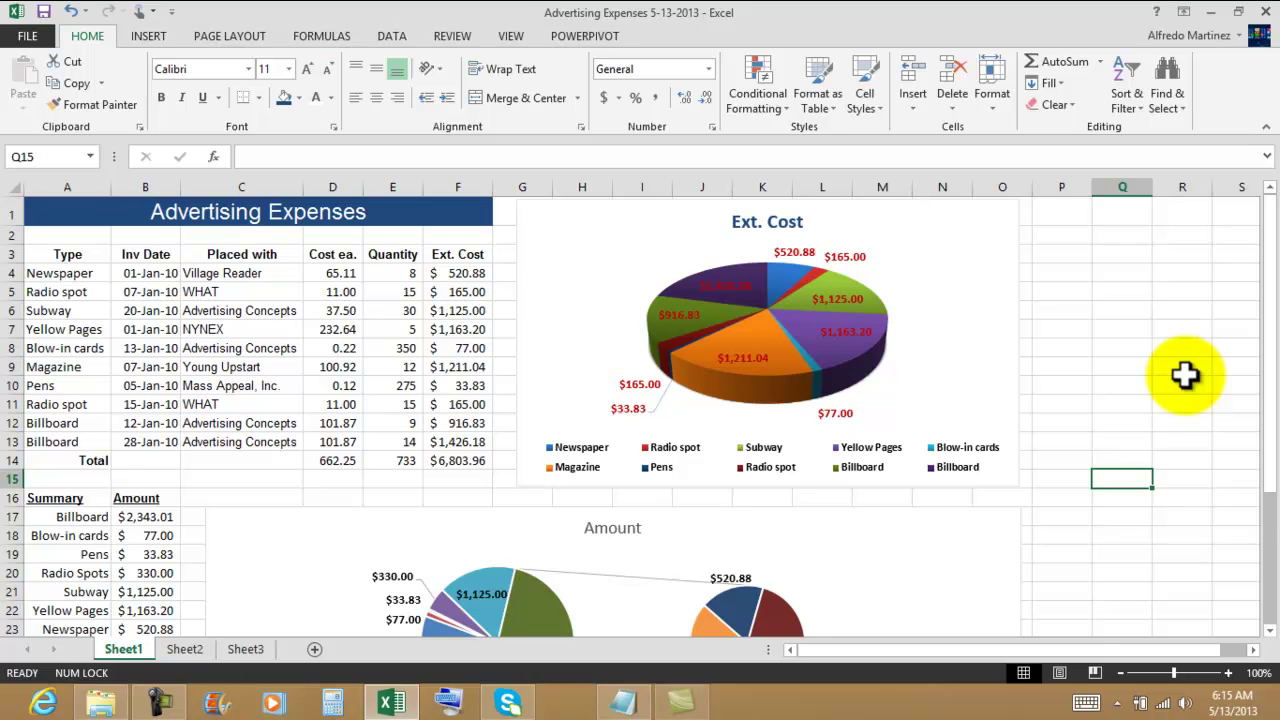
pyautogui.scroll(-1, 1184, 374)
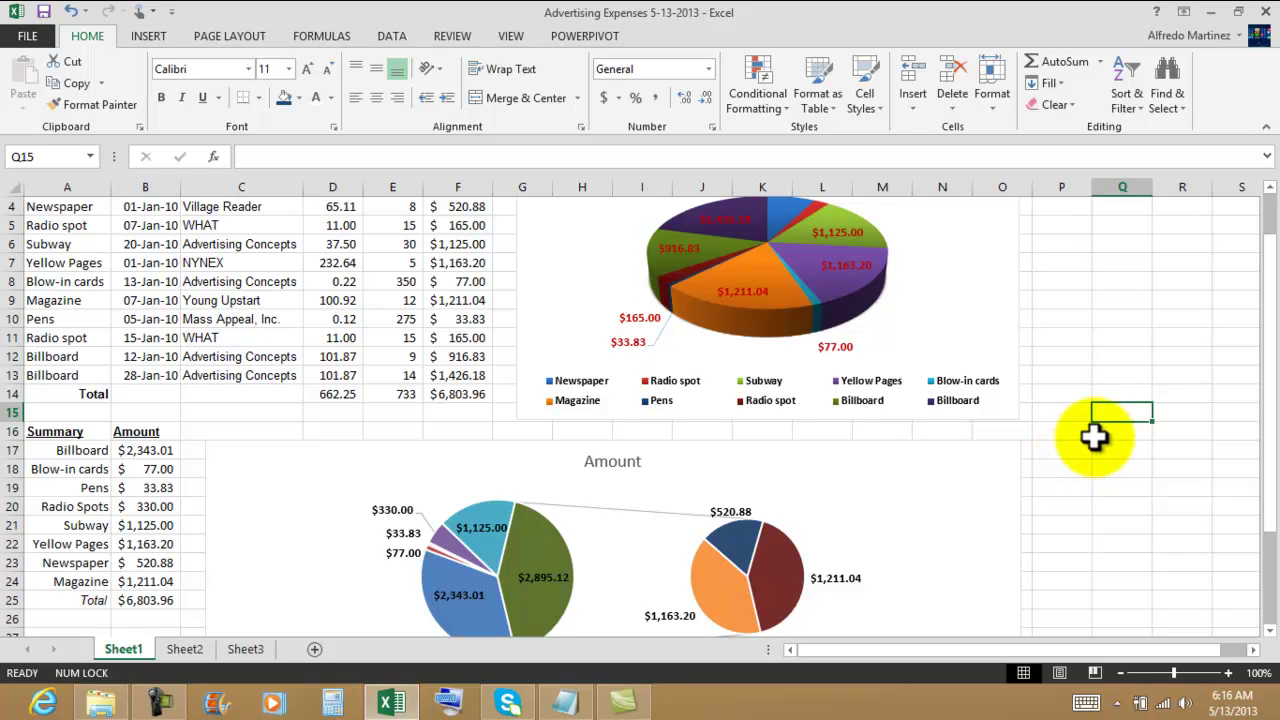
pyautogui.scroll(-1, 1094, 436)
pyautogui.scroll(2, 1094, 436)
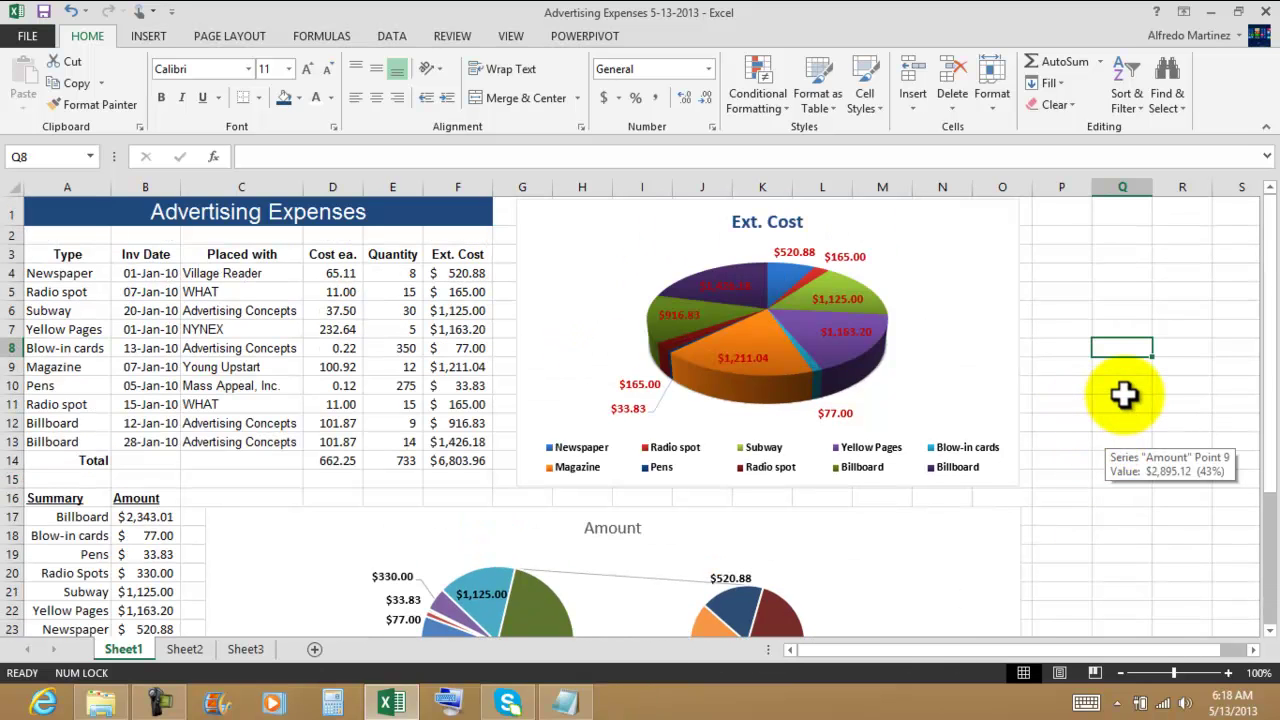
pyautogui.click(1130, 402)
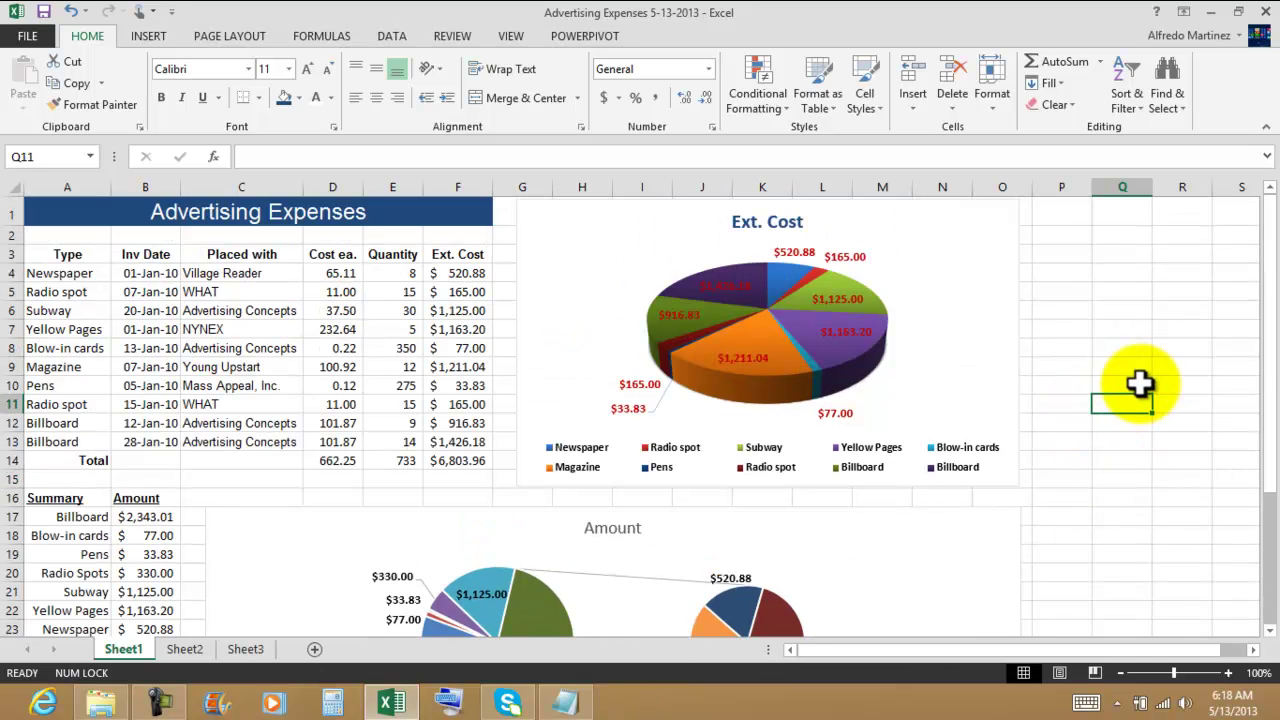
# Step: Open the print preview of the sheet and check how the tables and charts fall on both pages
pyautogui.click(30, 38)
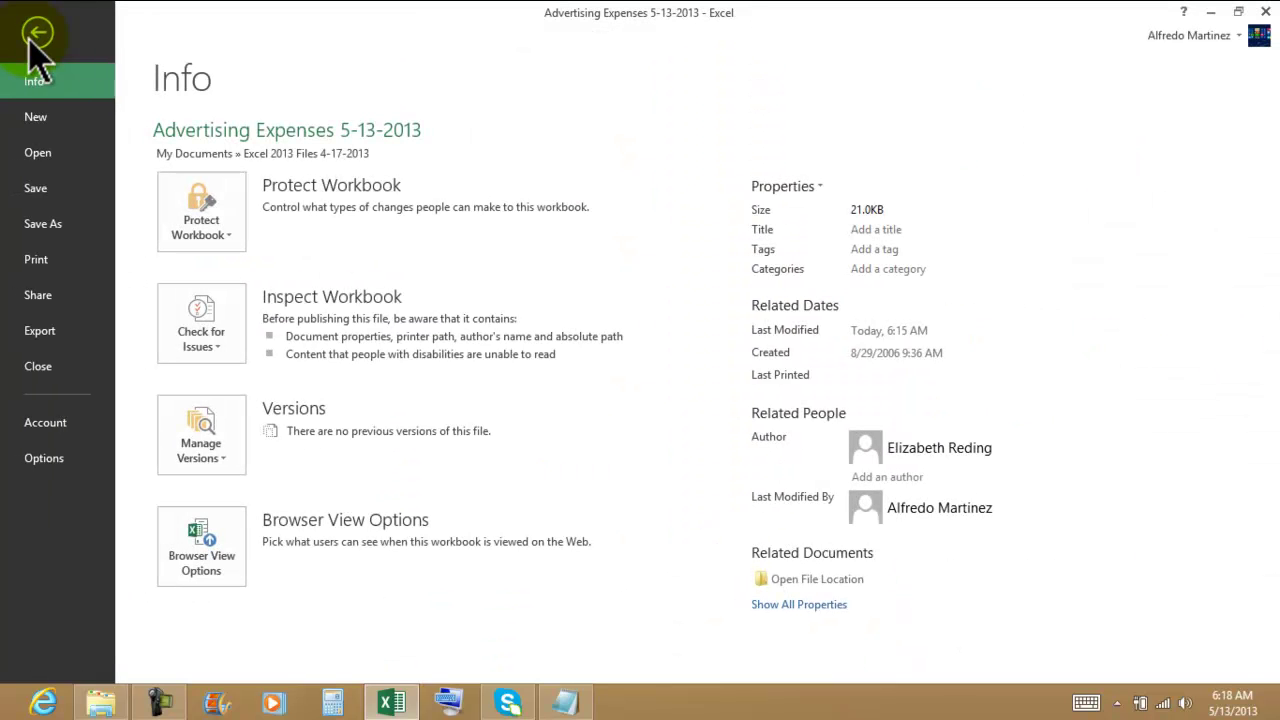
pyautogui.click(57, 261)
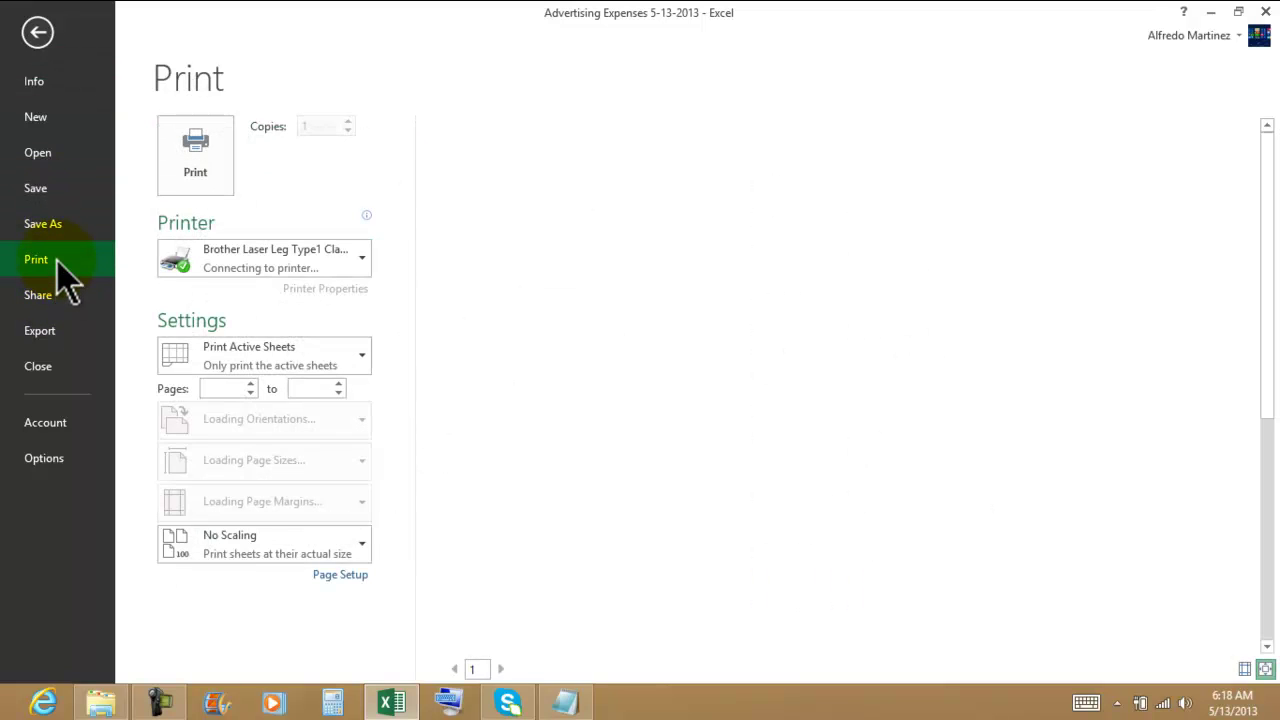
pyautogui.click(478, 670)
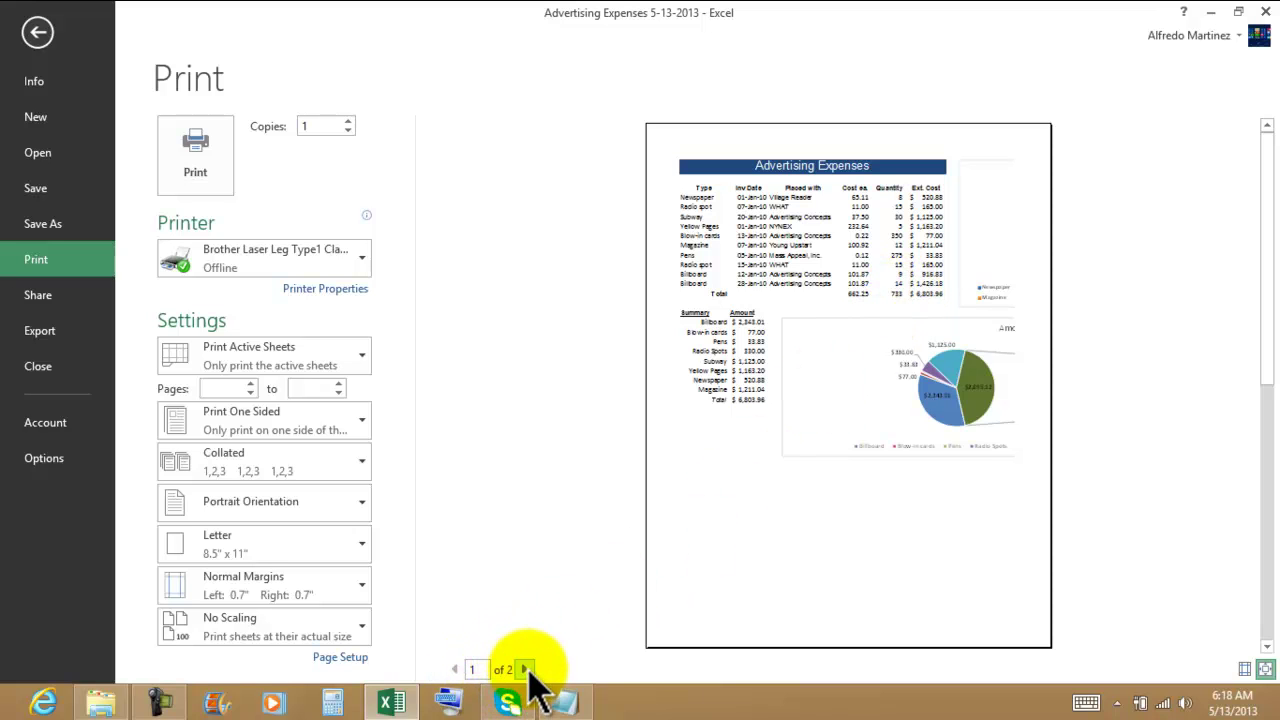
pyautogui.click(524, 669)
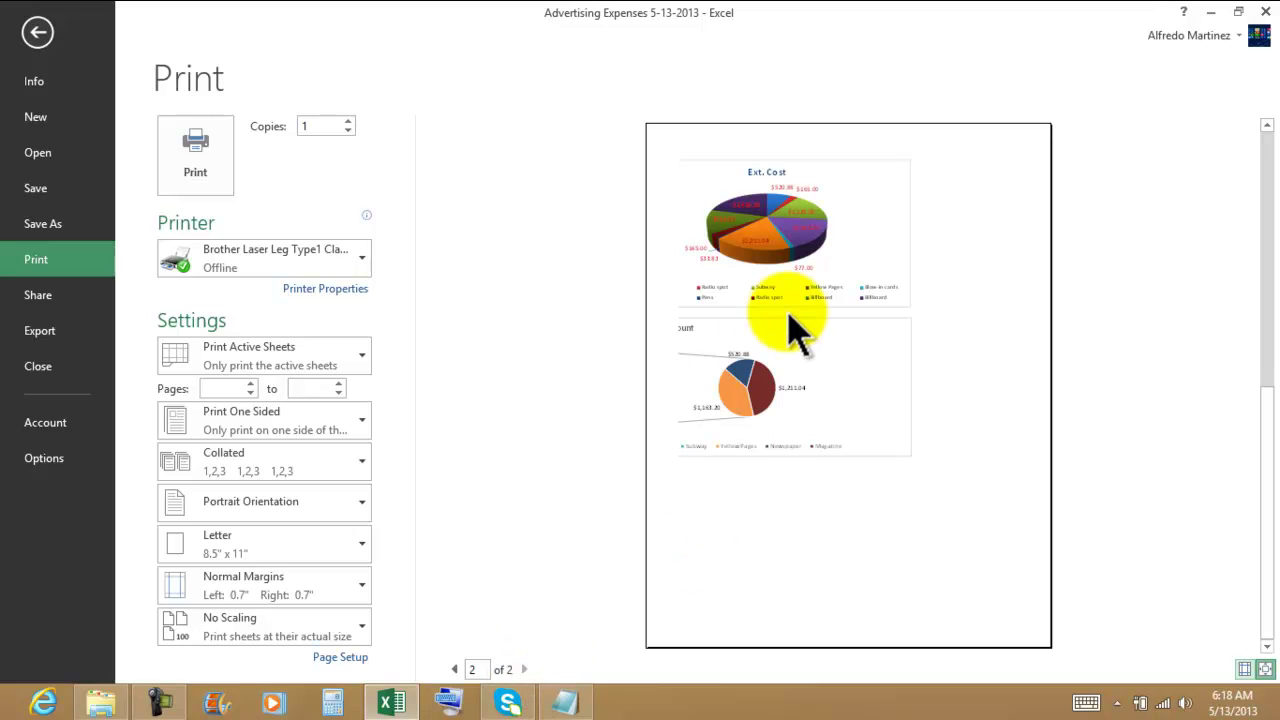
pyautogui.click(455, 670)
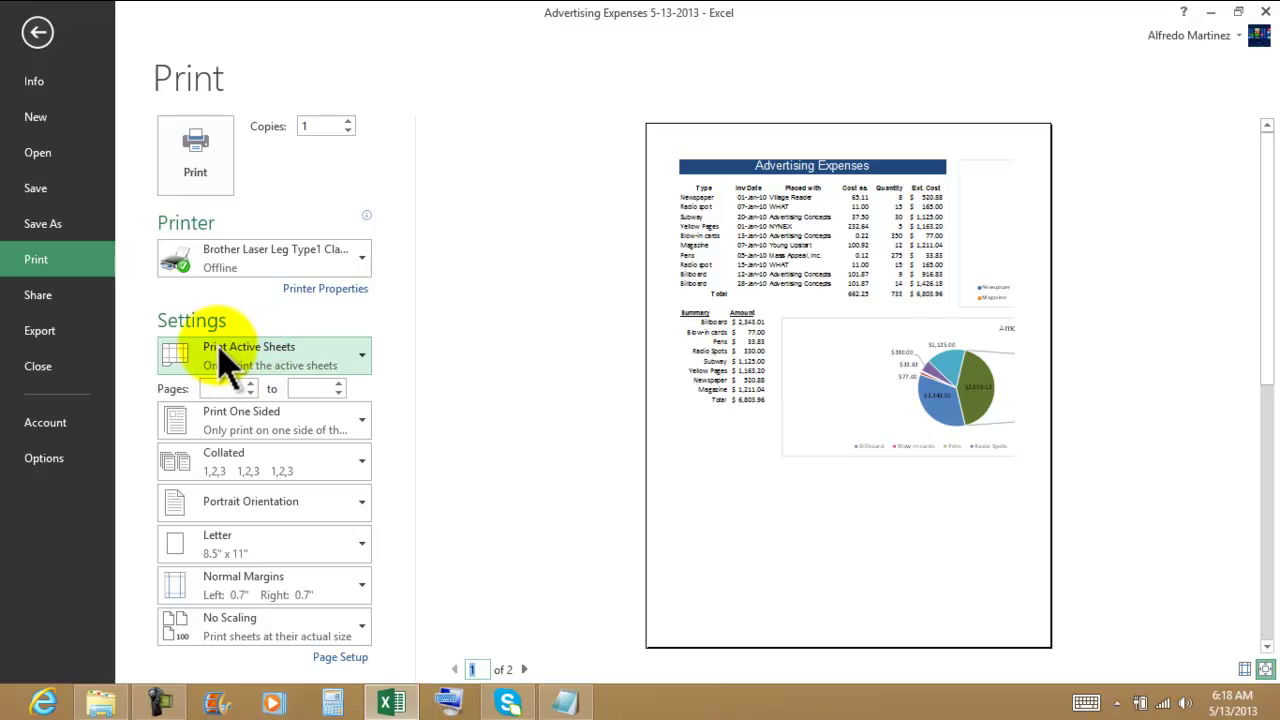
# Step: Set the print orientation to landscape and check both preview pages
pyautogui.click(226, 510)
pyautogui.click(228, 586)
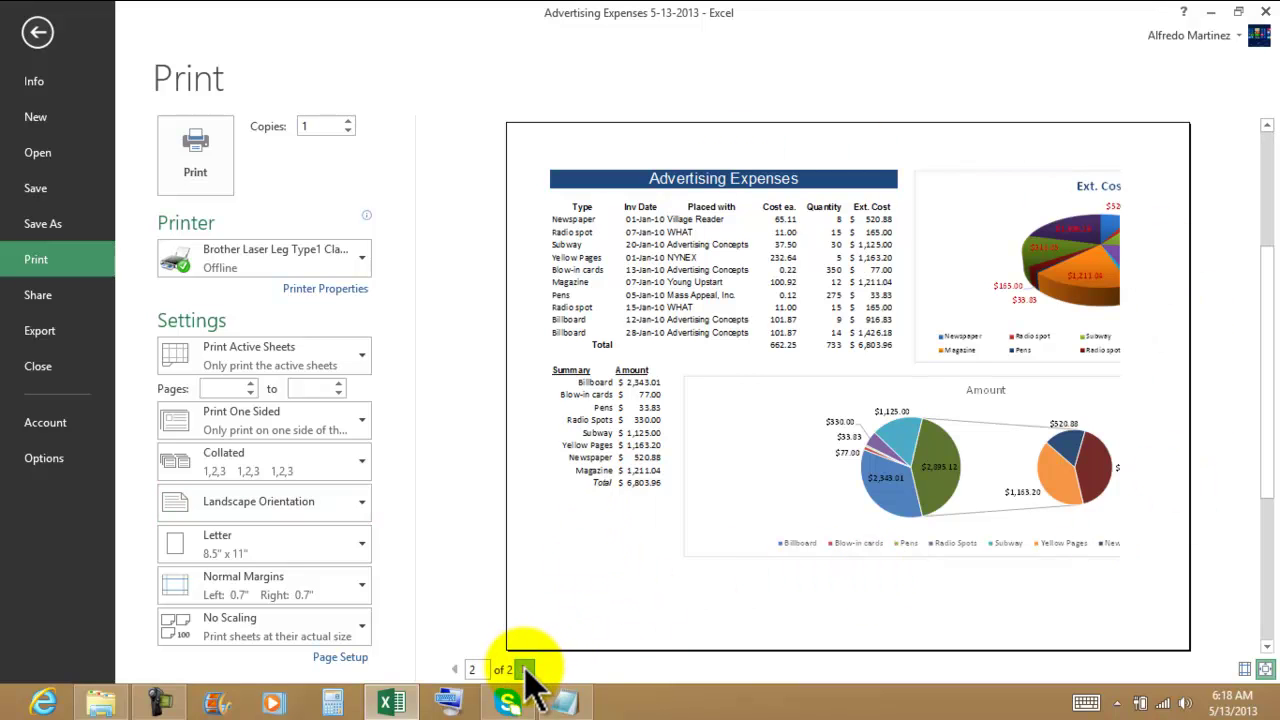
pyautogui.click(523, 669)
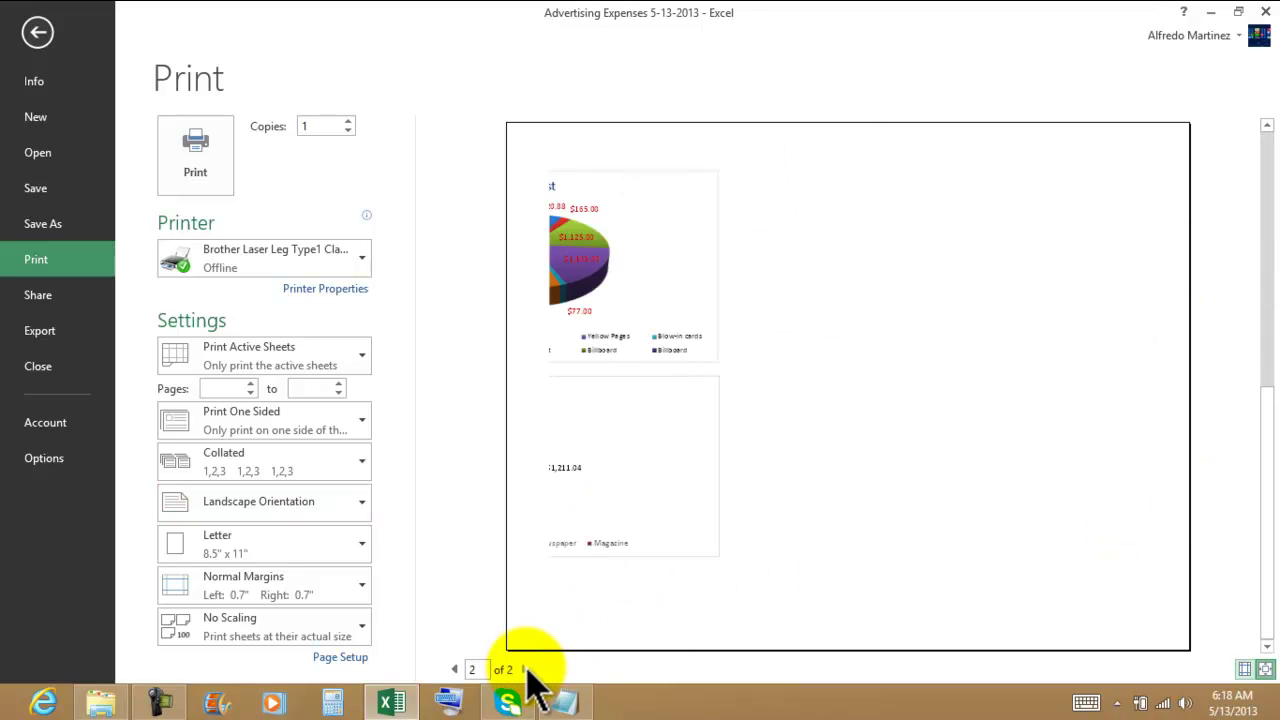
pyautogui.click(455, 669)
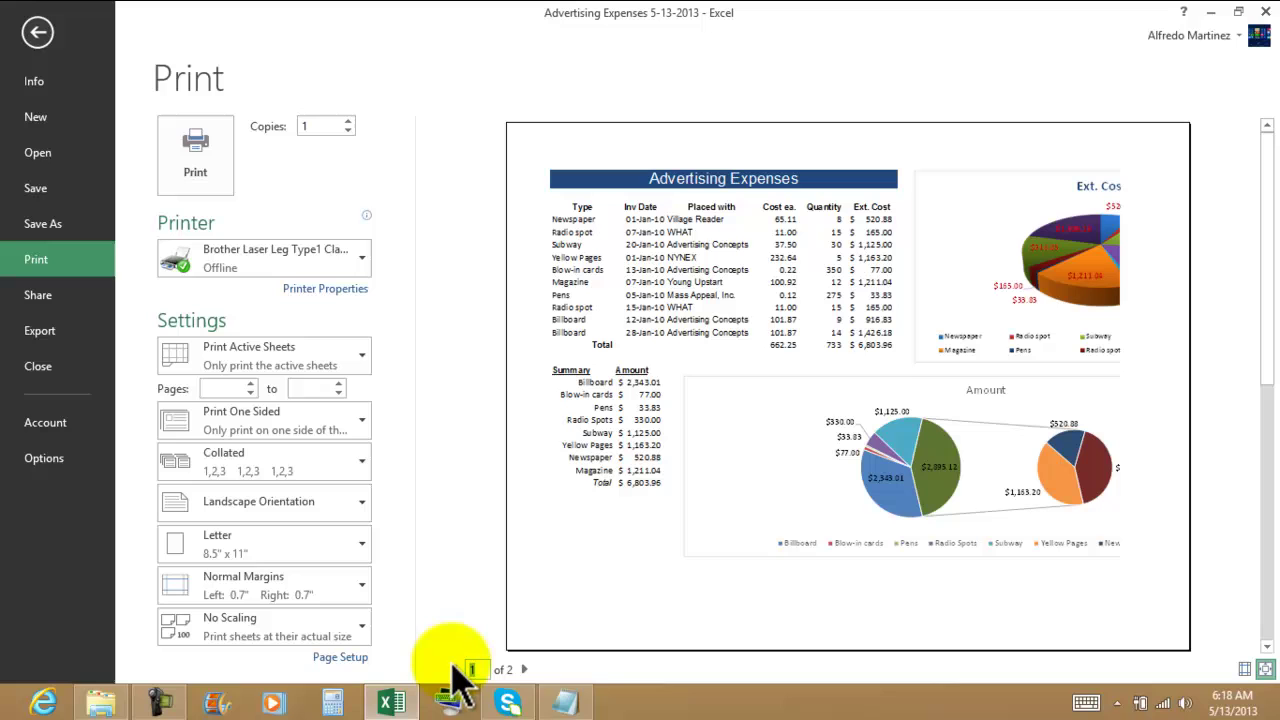
# Step: Set the print margins to Narrow, check the second preview page and return to the worksheet
pyautogui.click(273, 598)
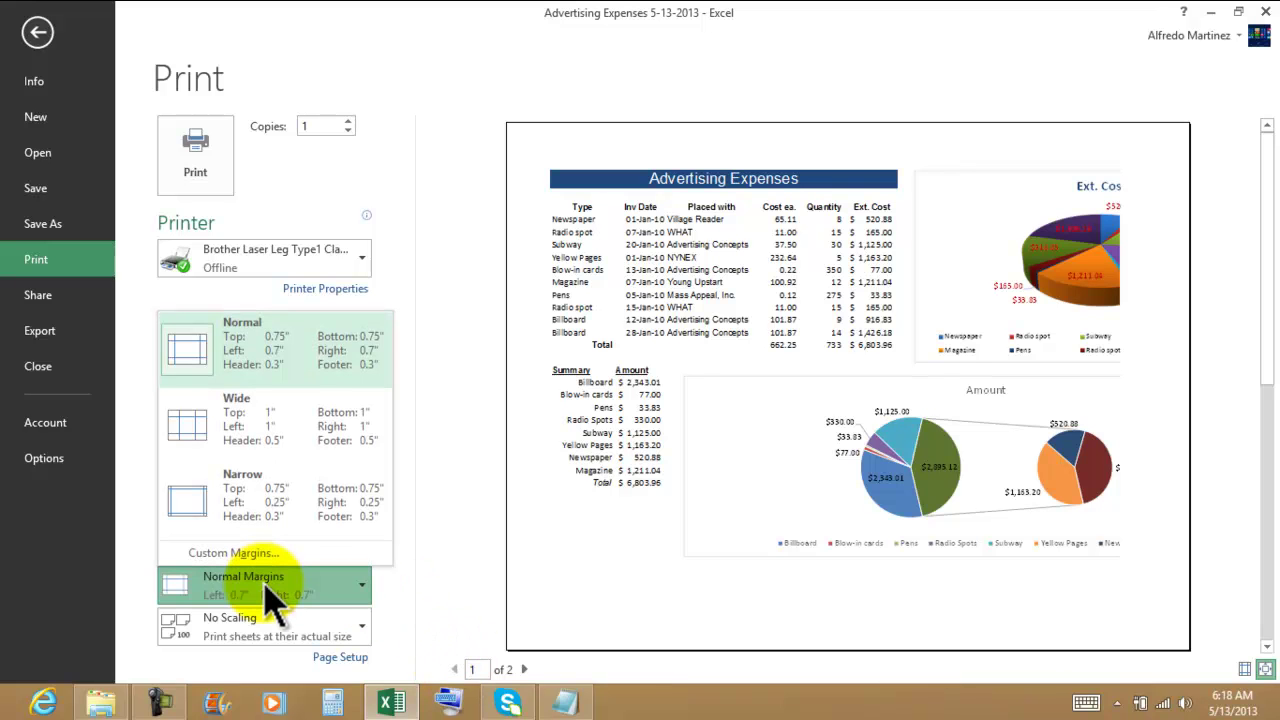
pyautogui.click(283, 490)
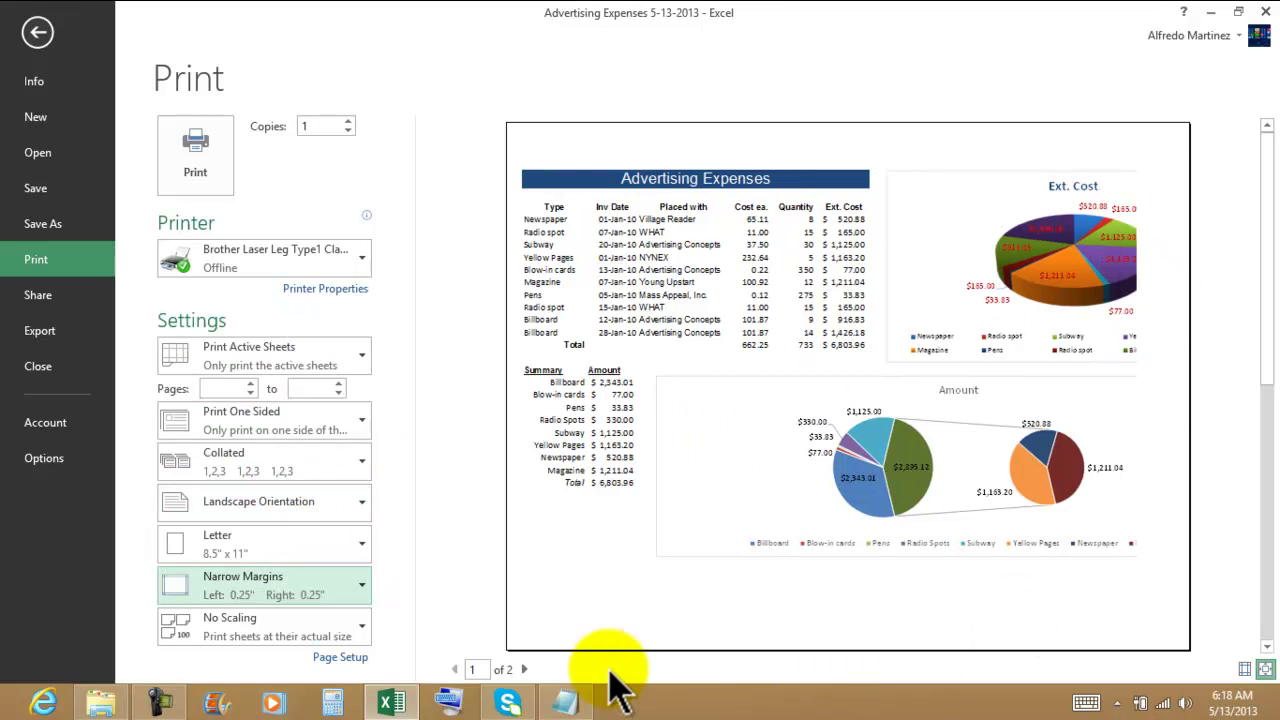
pyautogui.click(524, 669)
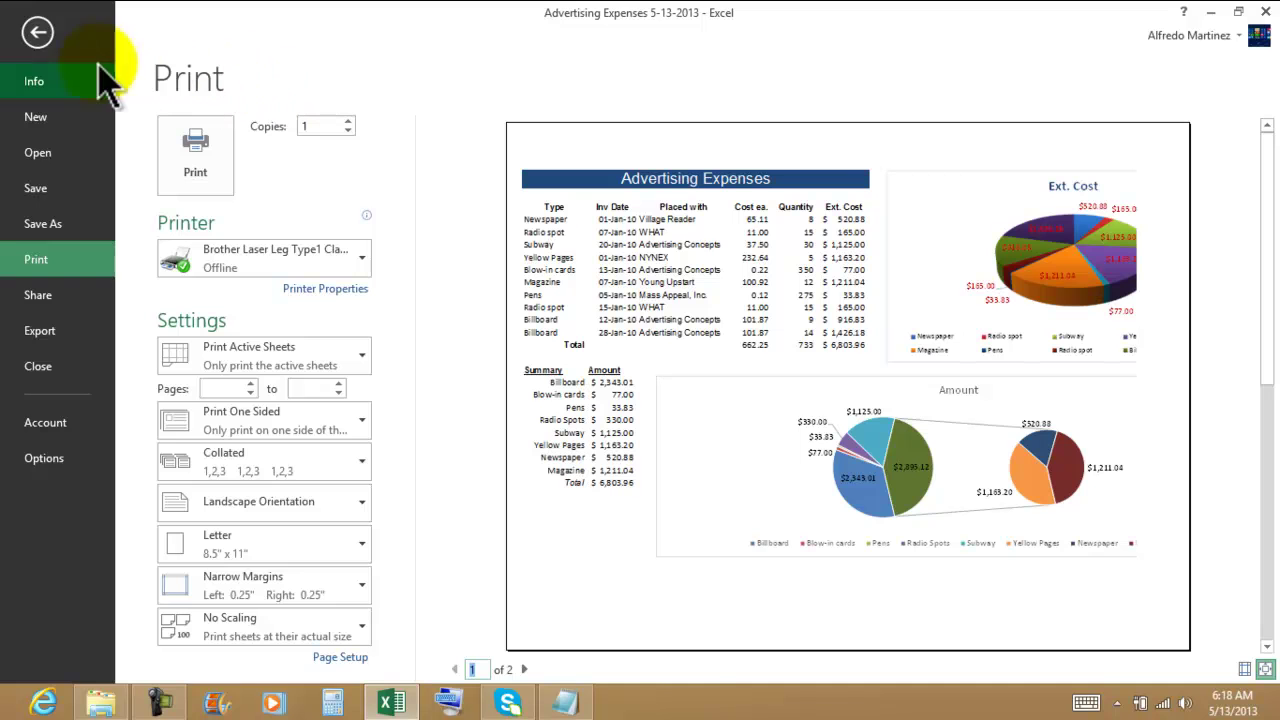
pyautogui.click(38, 35)
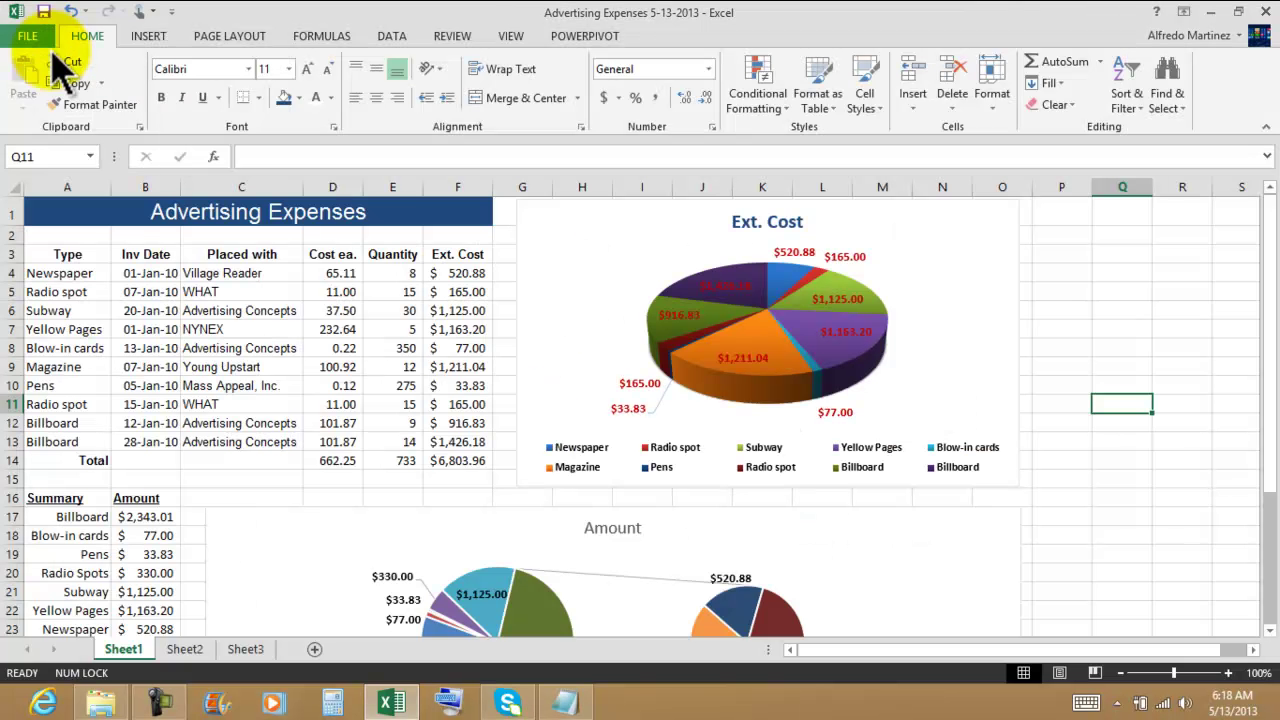
# Step: Move the Ext. Cost chart against the expense table at column G and narrow it to end at column N
pyautogui.click(987, 215)
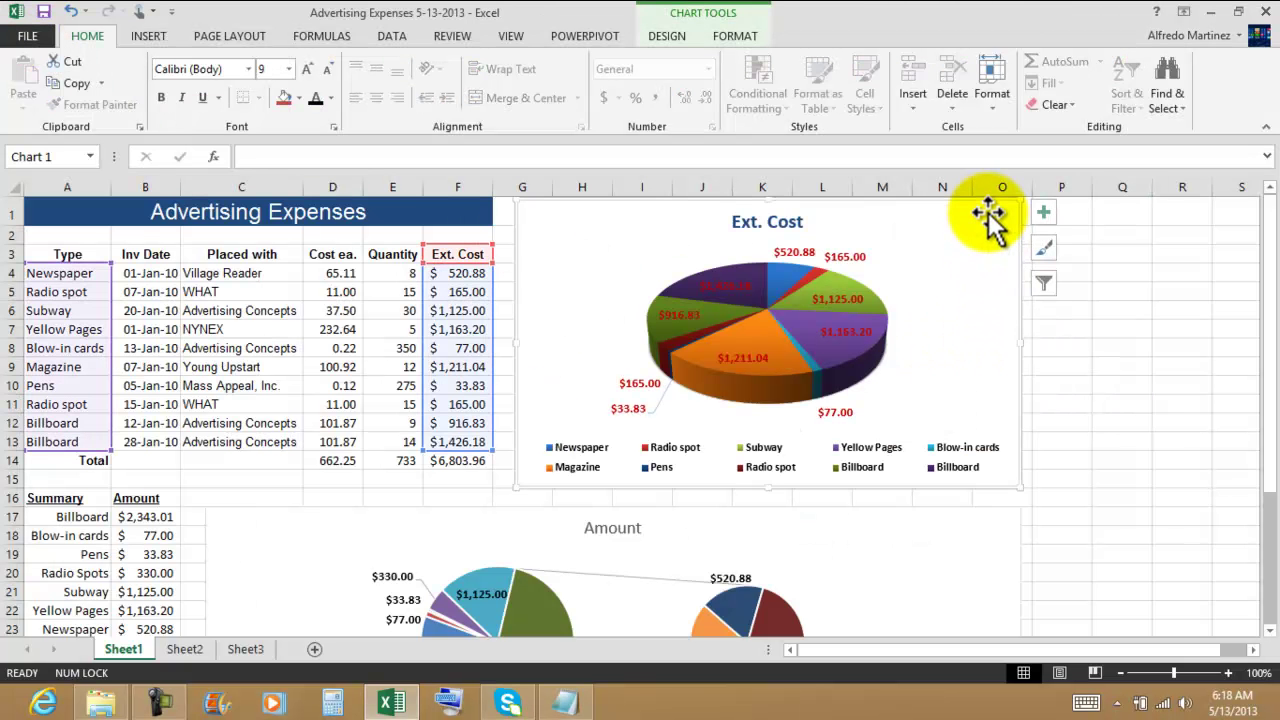
pyautogui.moveTo(985, 210); pyautogui.dragTo(958, 208)
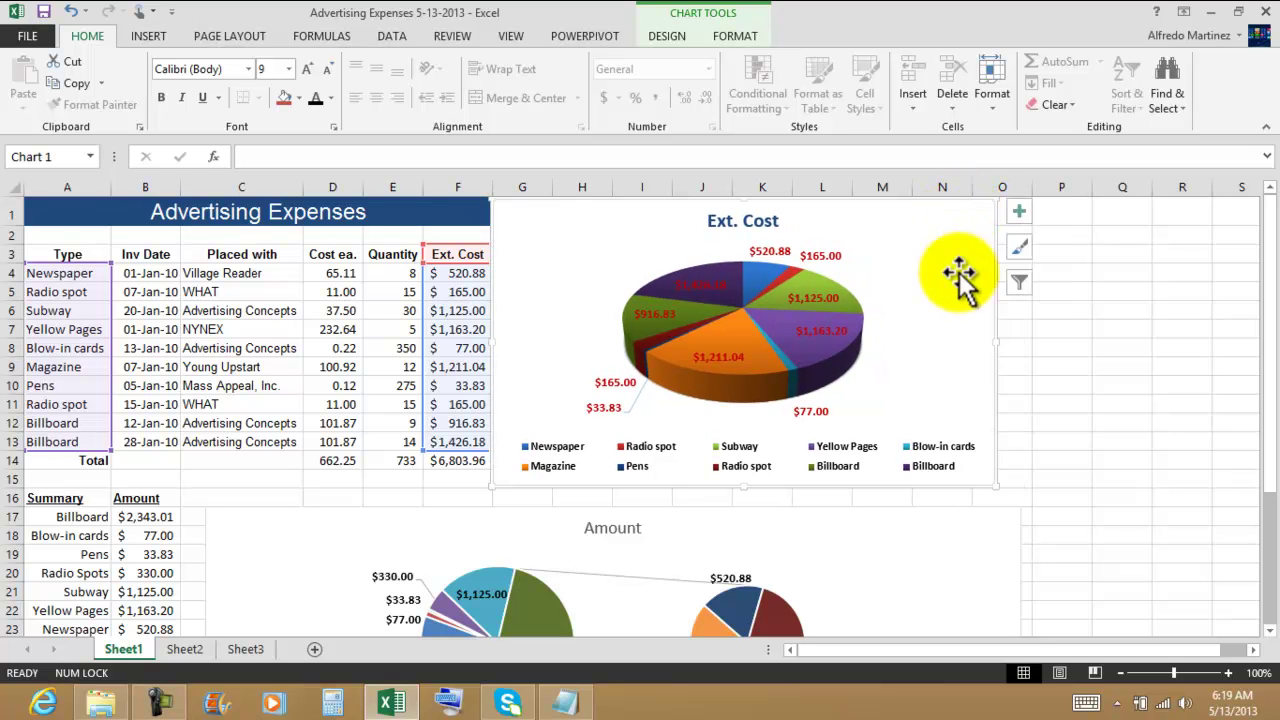
pyautogui.moveTo(998, 340); pyautogui.dragTo(971, 346)
# Step: Narrow the Amount chart to the end of column N, in line with the Ext. Cost chart
pyautogui.scroll(-2, 1037, 471)
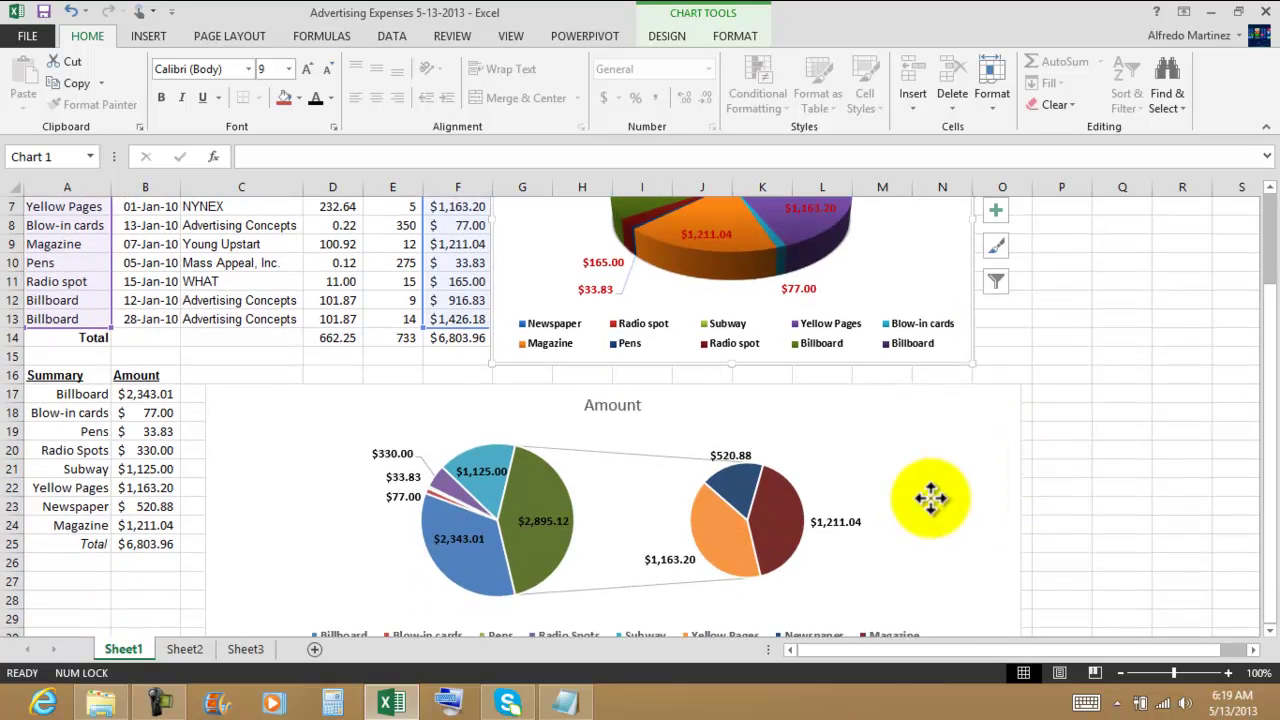
pyautogui.click(930, 497)
pyautogui.moveTo(1020, 519); pyautogui.dragTo(972, 519)
pyautogui.click(1062, 338)
pyautogui.scroll(2, 1143, 371)
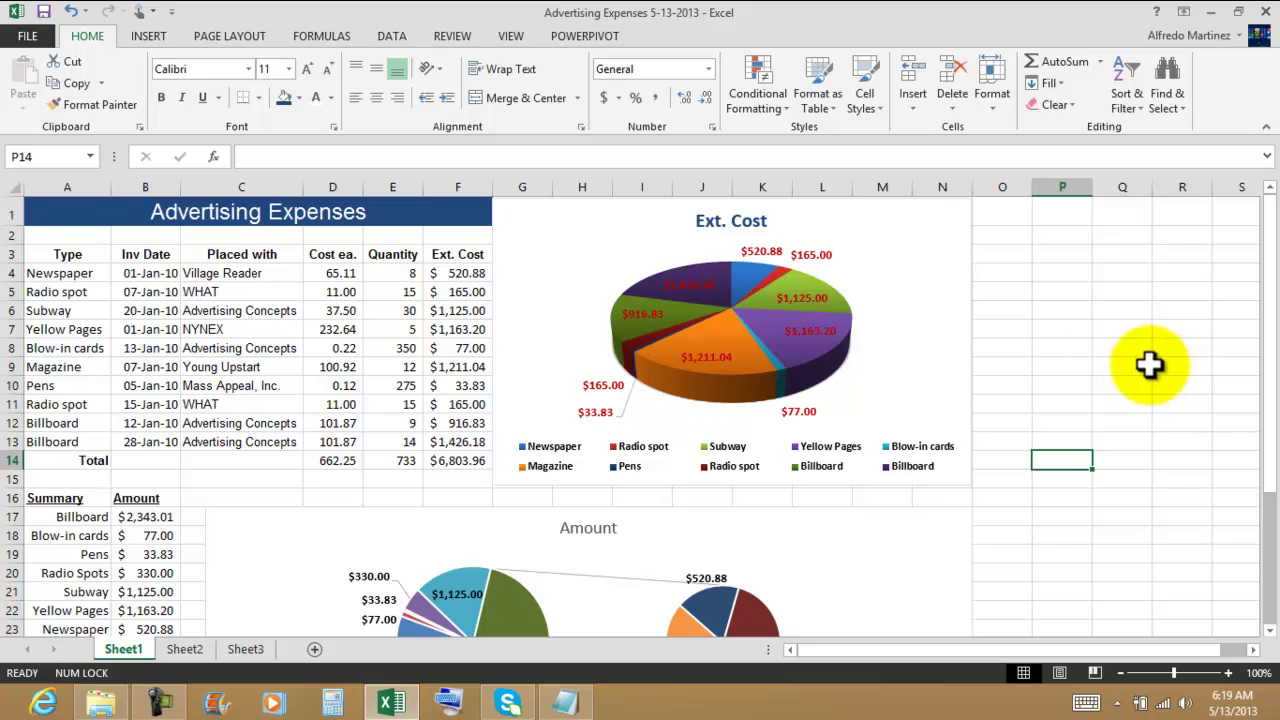
# Step: Check both pages of the sheet in the print preview
pyautogui.click(30, 35)
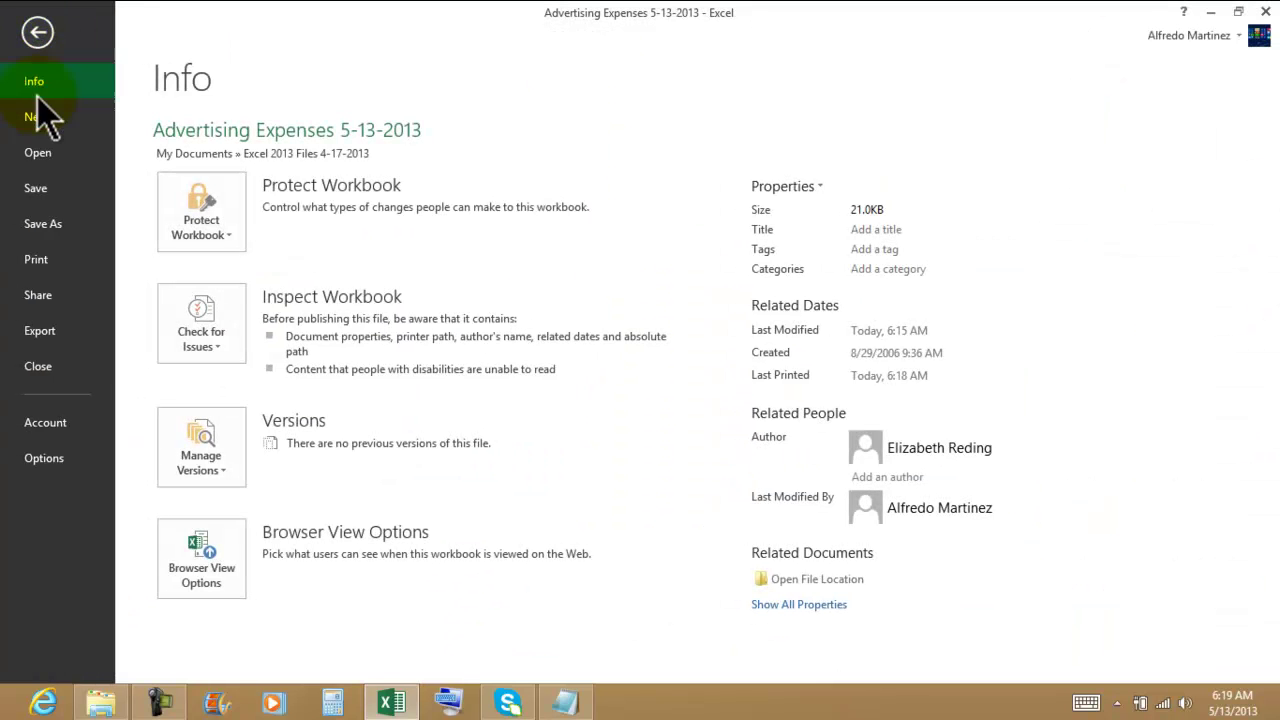
pyautogui.click(51, 263)
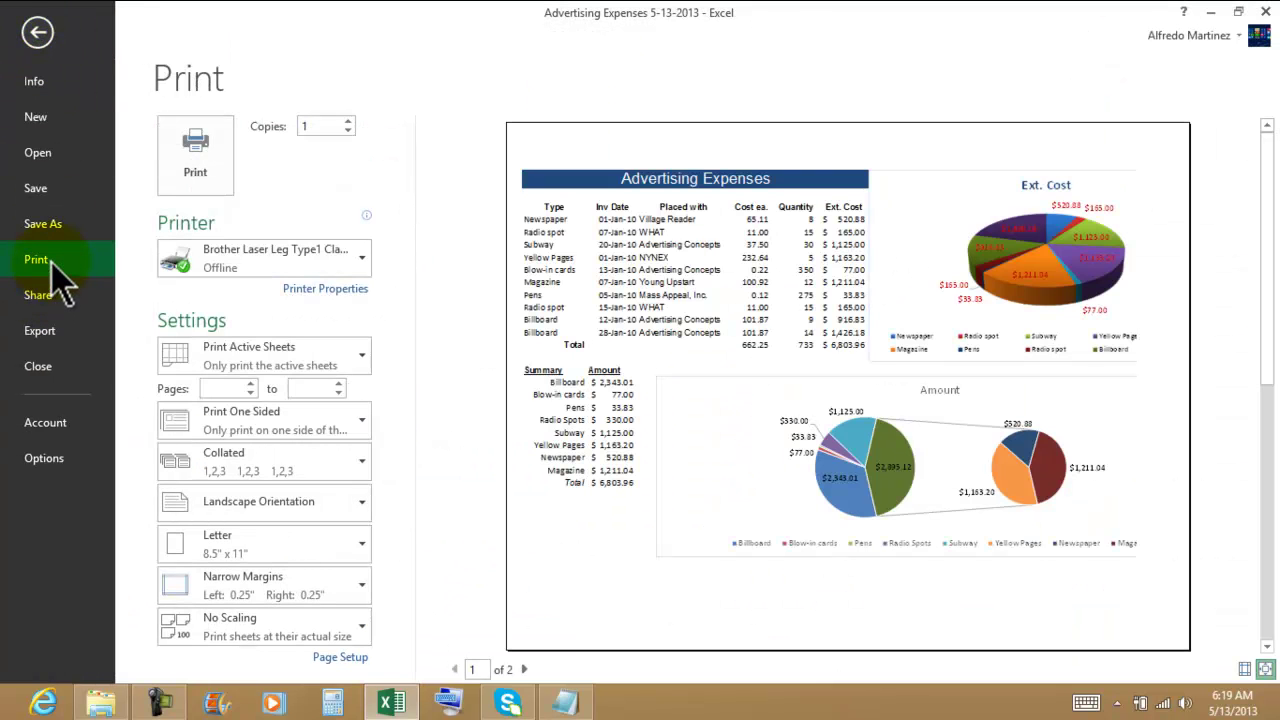
pyautogui.click(525, 669)
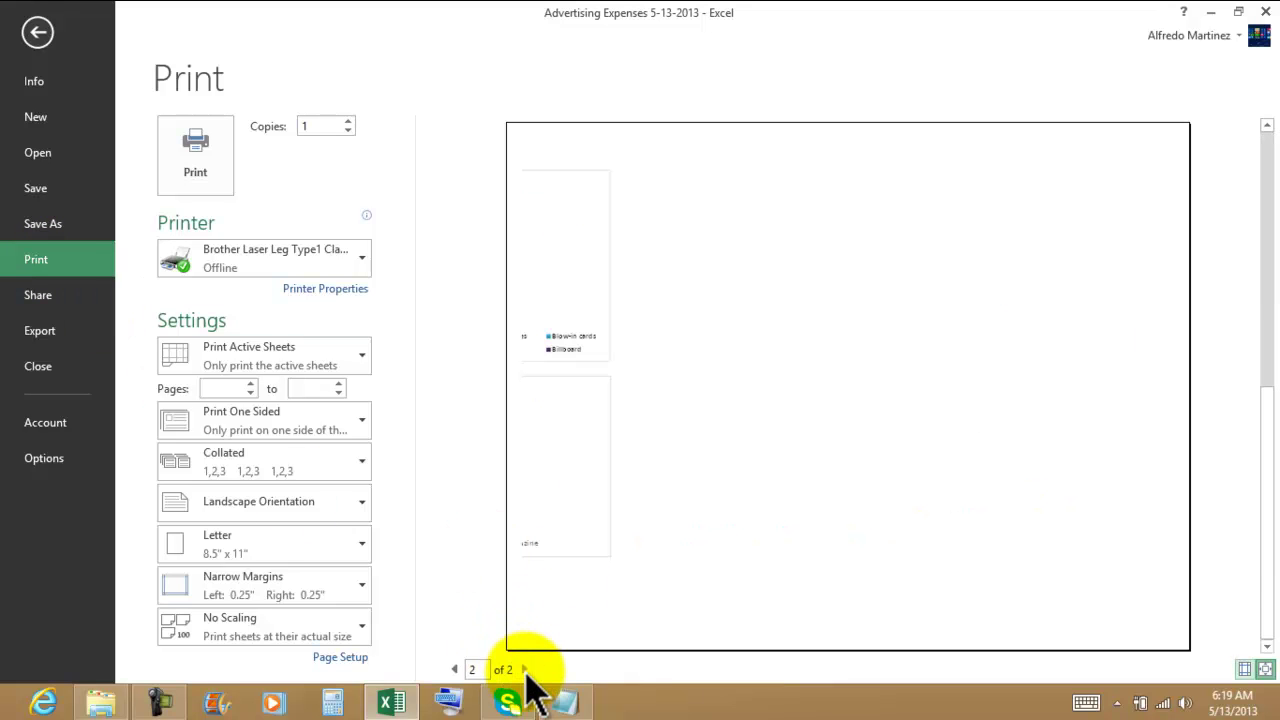
pyautogui.click(456, 670)
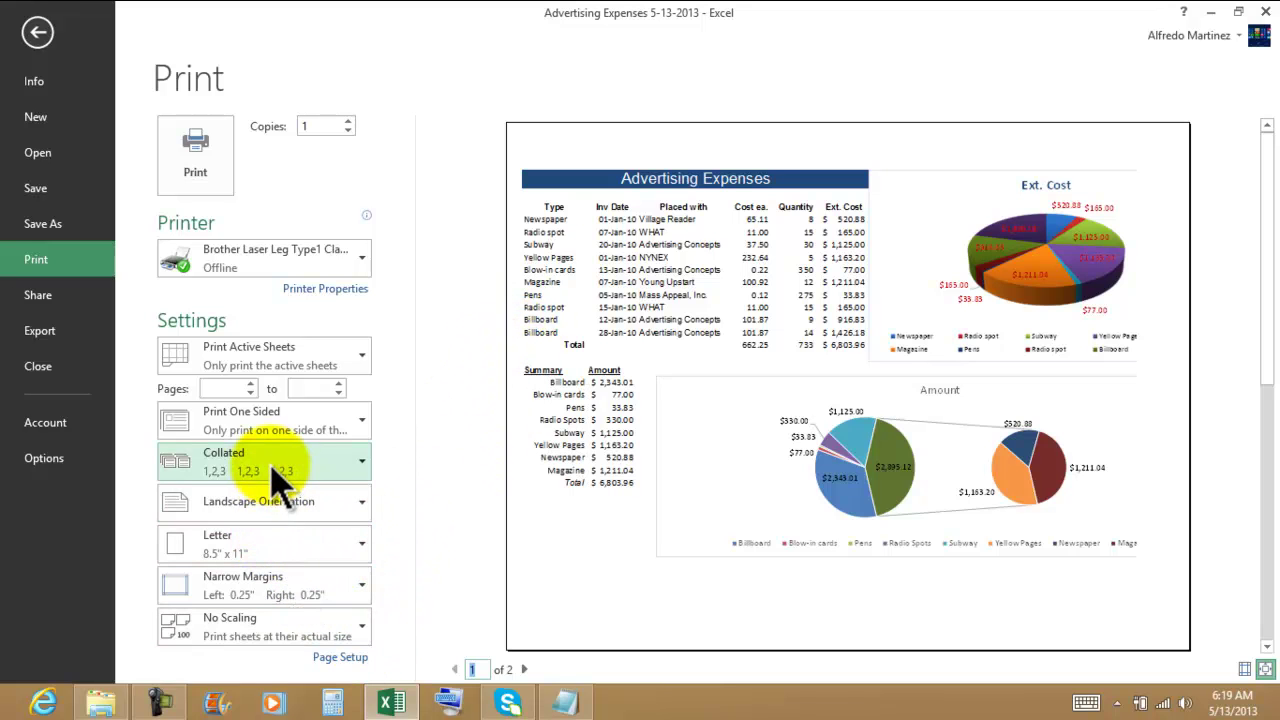
# Step: Set custom print margins of 0.25 top and bottom and 0 left and right, centred horizontally and vertically on the page
pyautogui.click(280, 598)
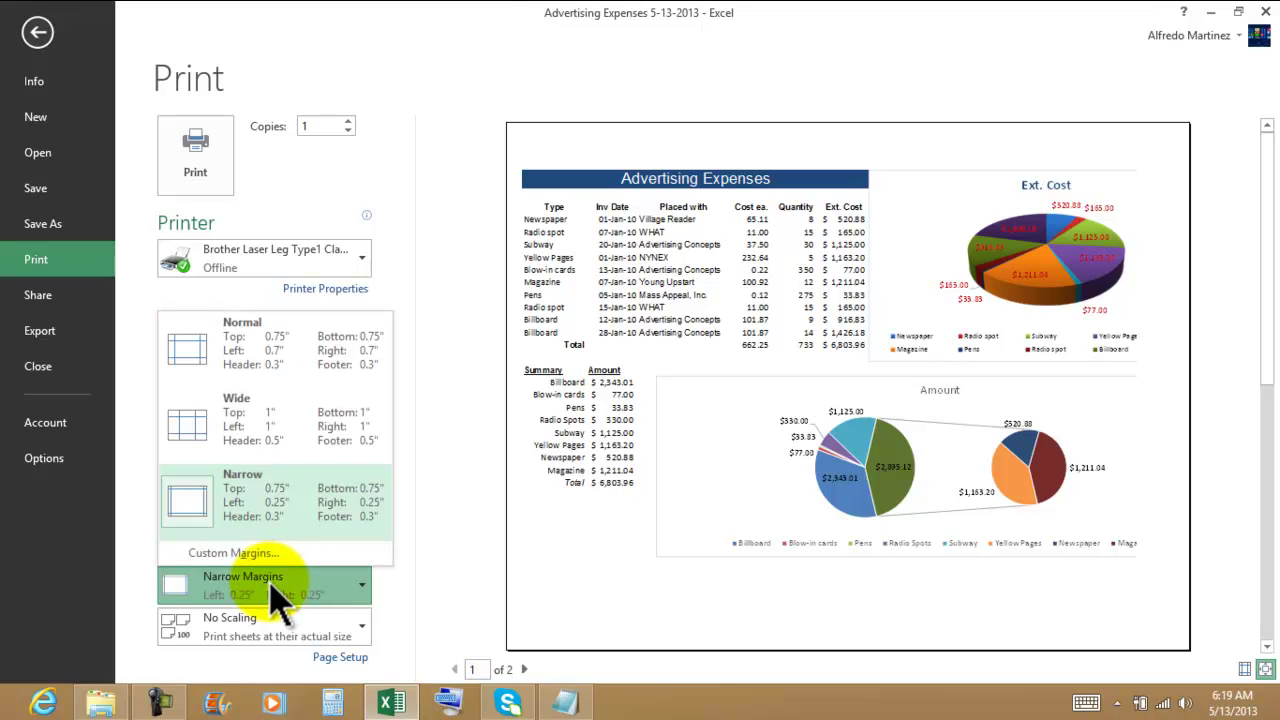
pyautogui.click(255, 550)
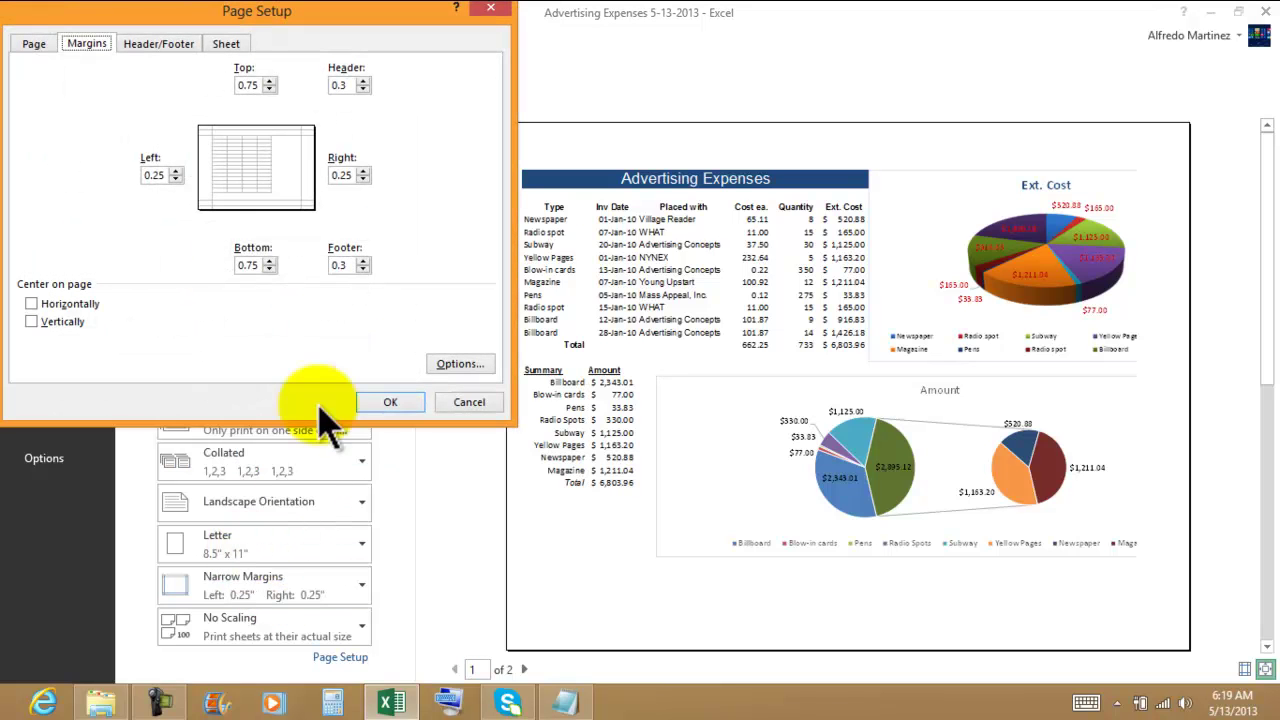
pyautogui.click(33, 304)
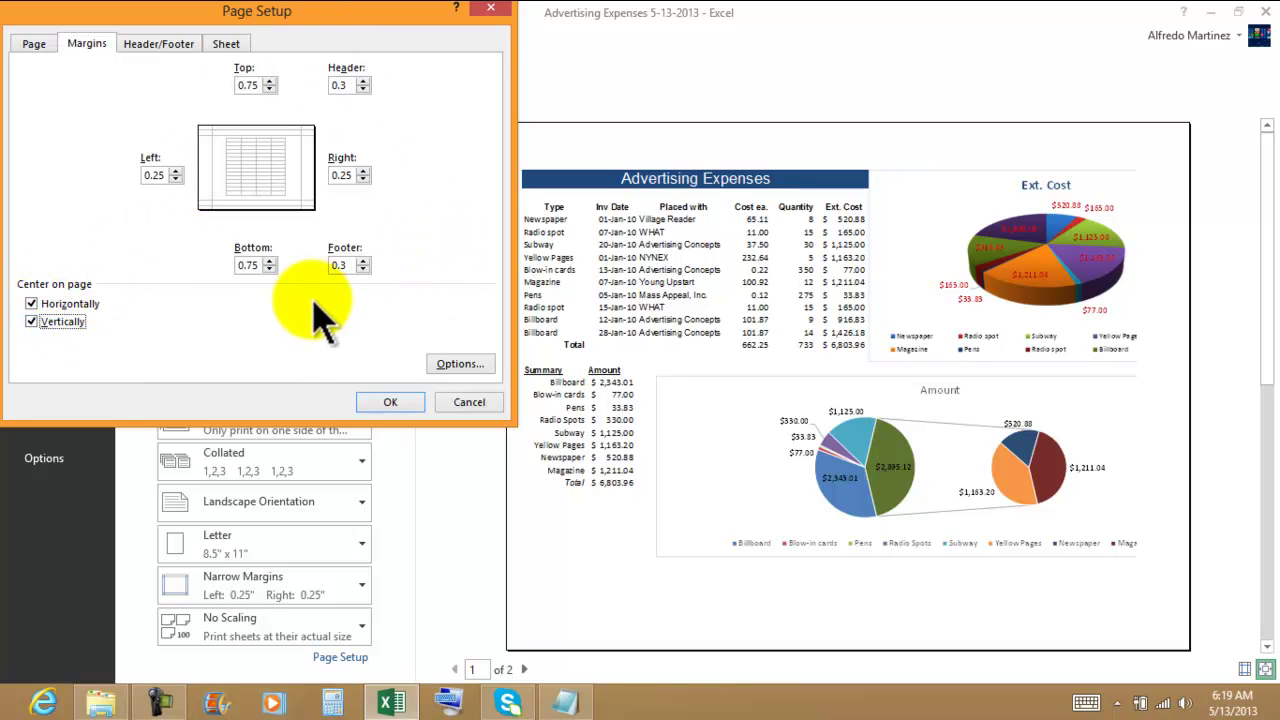
pyautogui.click(269, 269)
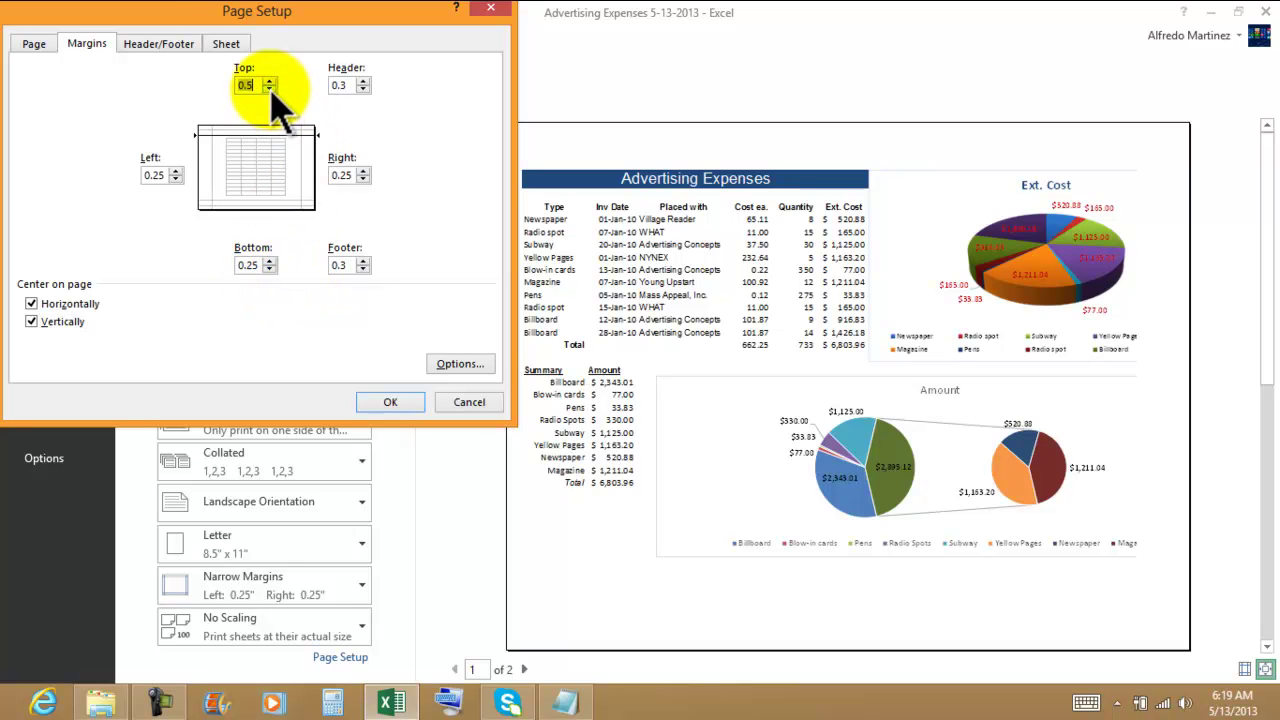
pyautogui.click(172, 182)
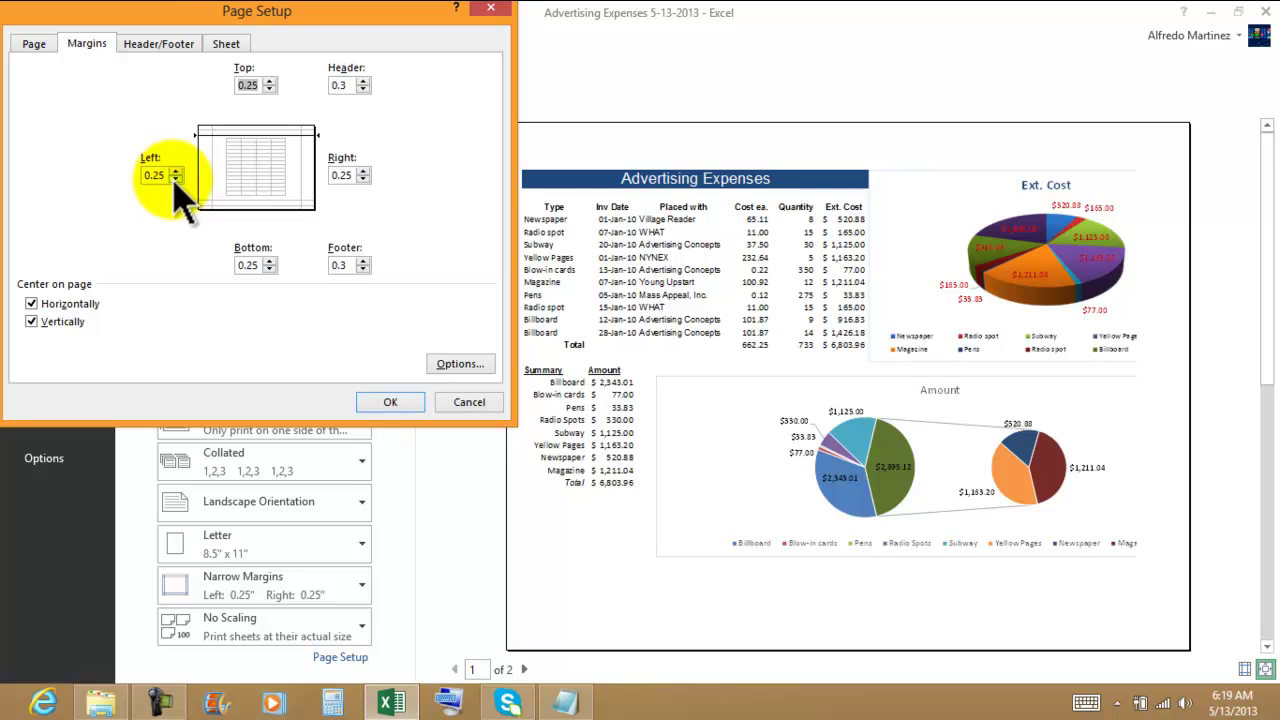
pyautogui.click(345, 177)
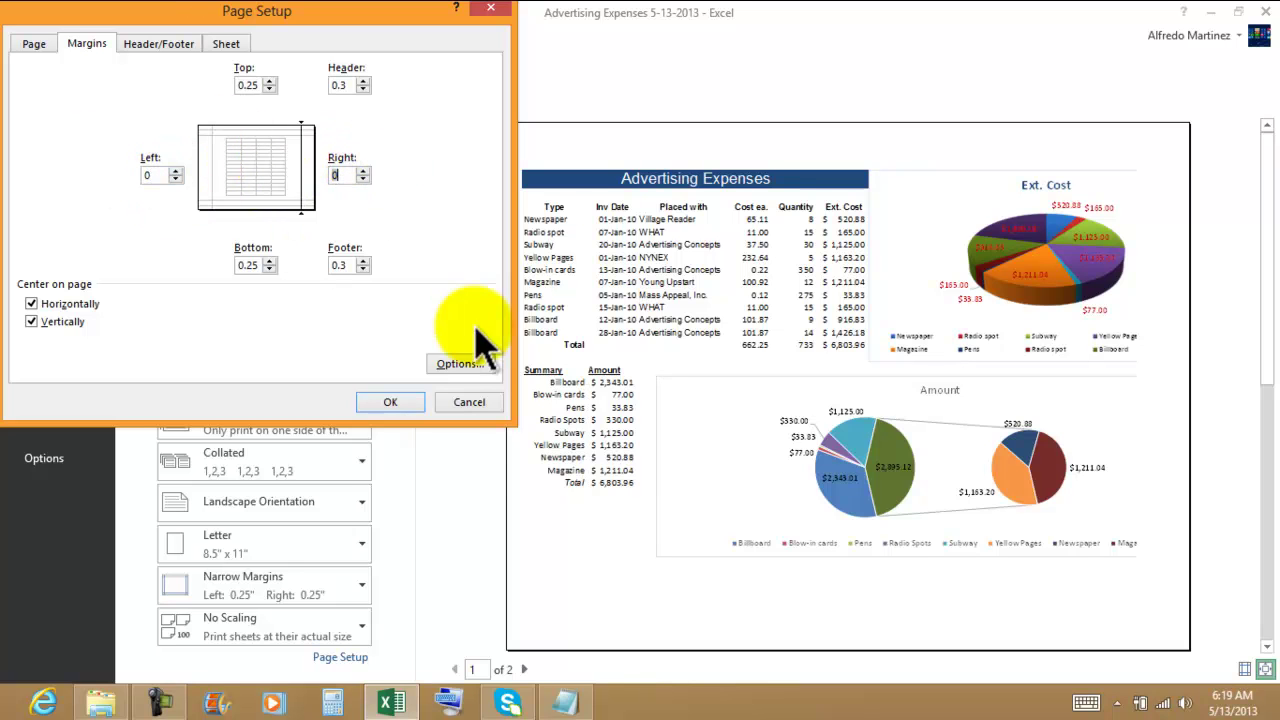
pyautogui.click(391, 402)
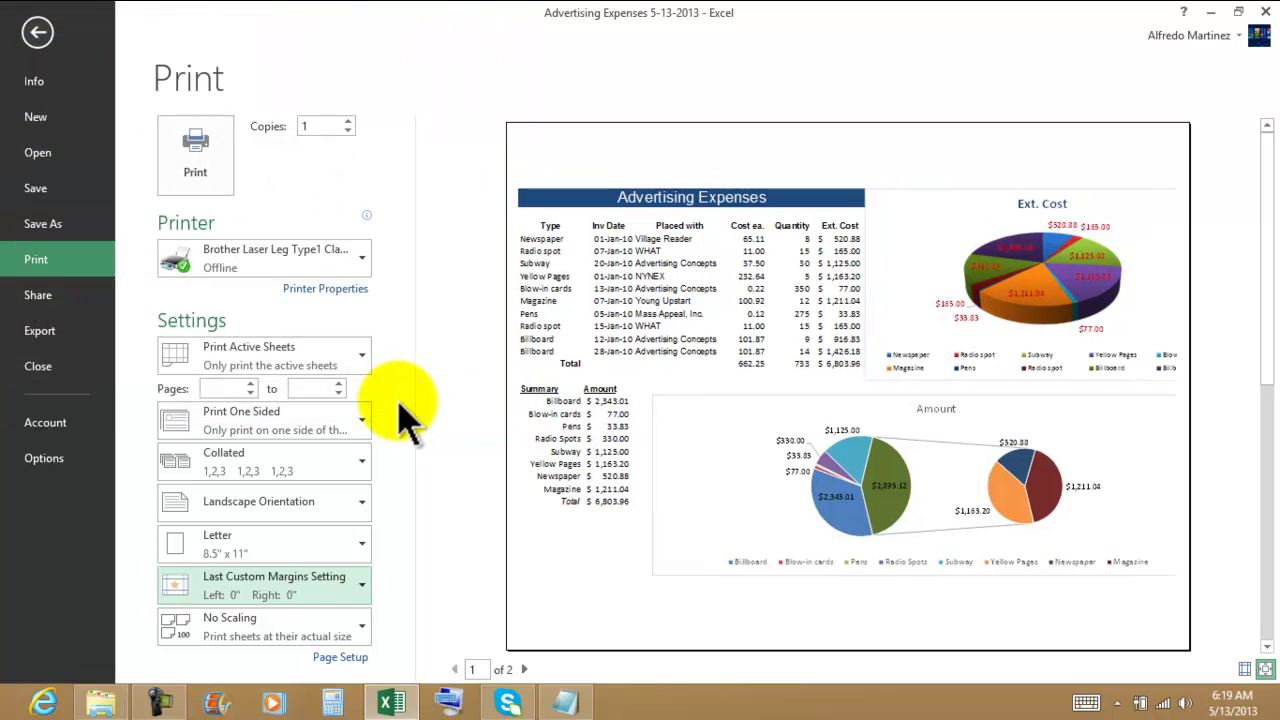
# Step: Check the second preview page with the custom margins and return to the worksheet
pyautogui.click(524, 669)
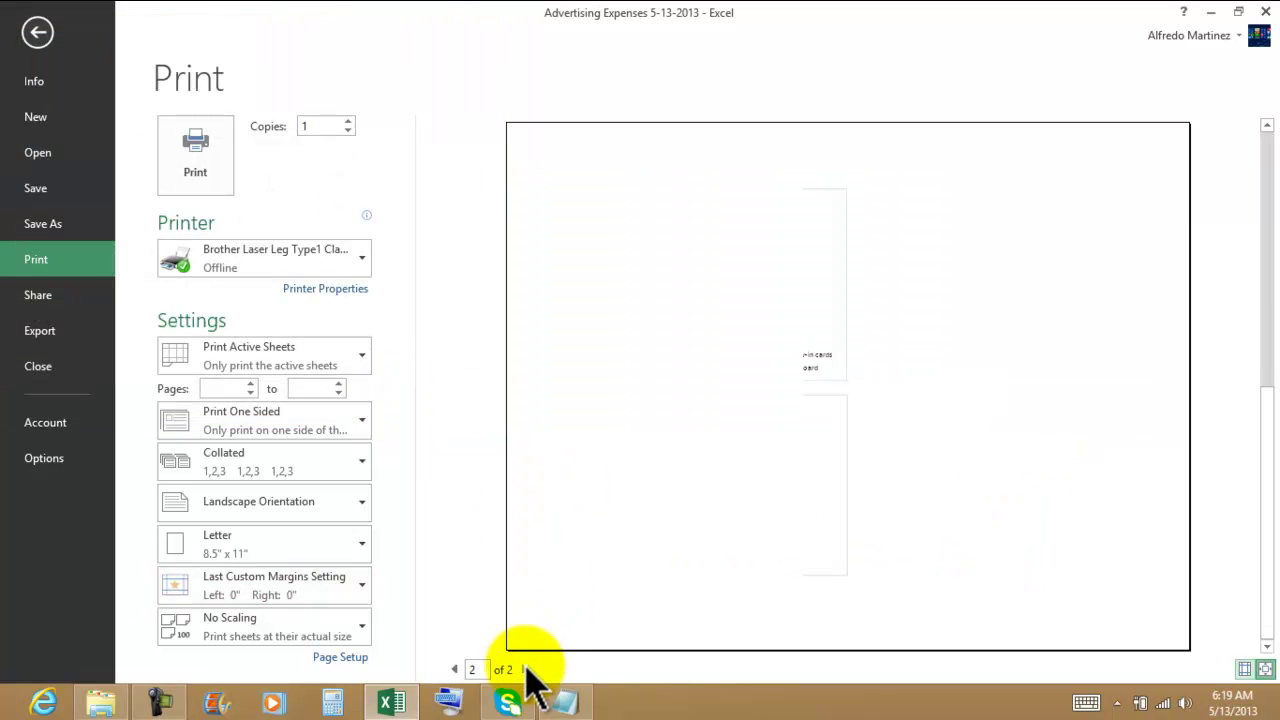
pyautogui.click(455, 669)
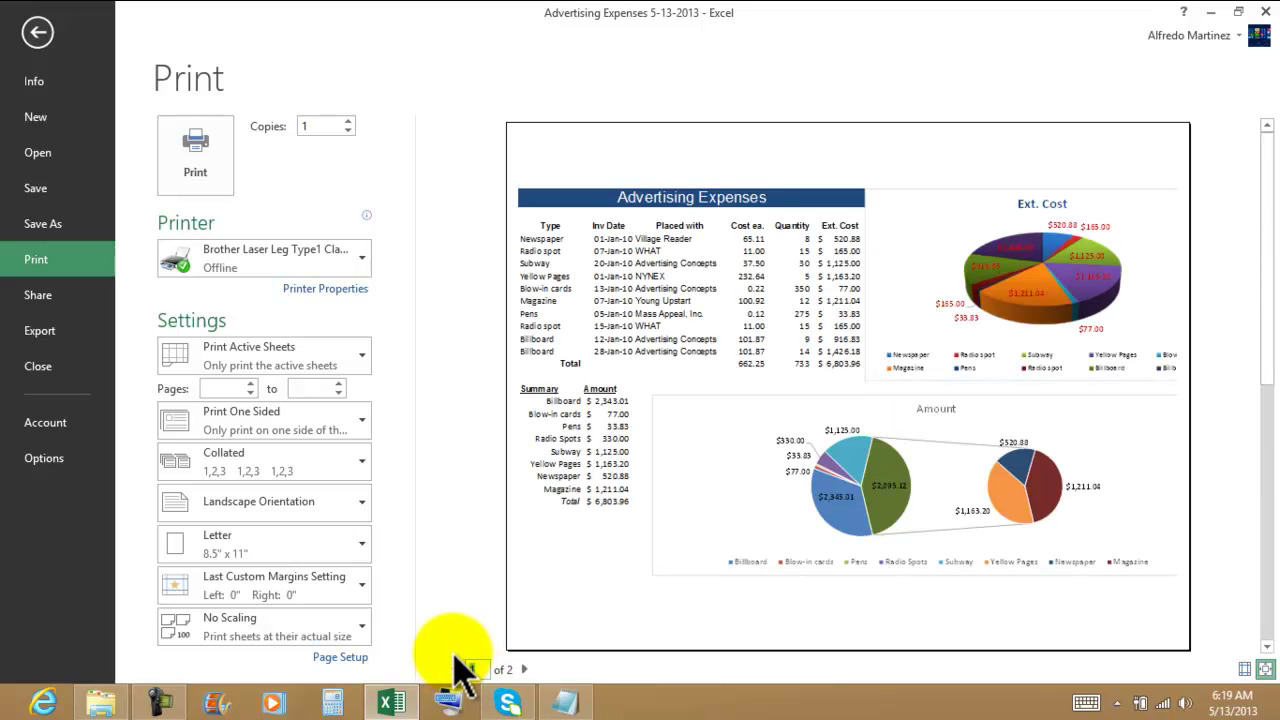
pyautogui.click(40, 40)
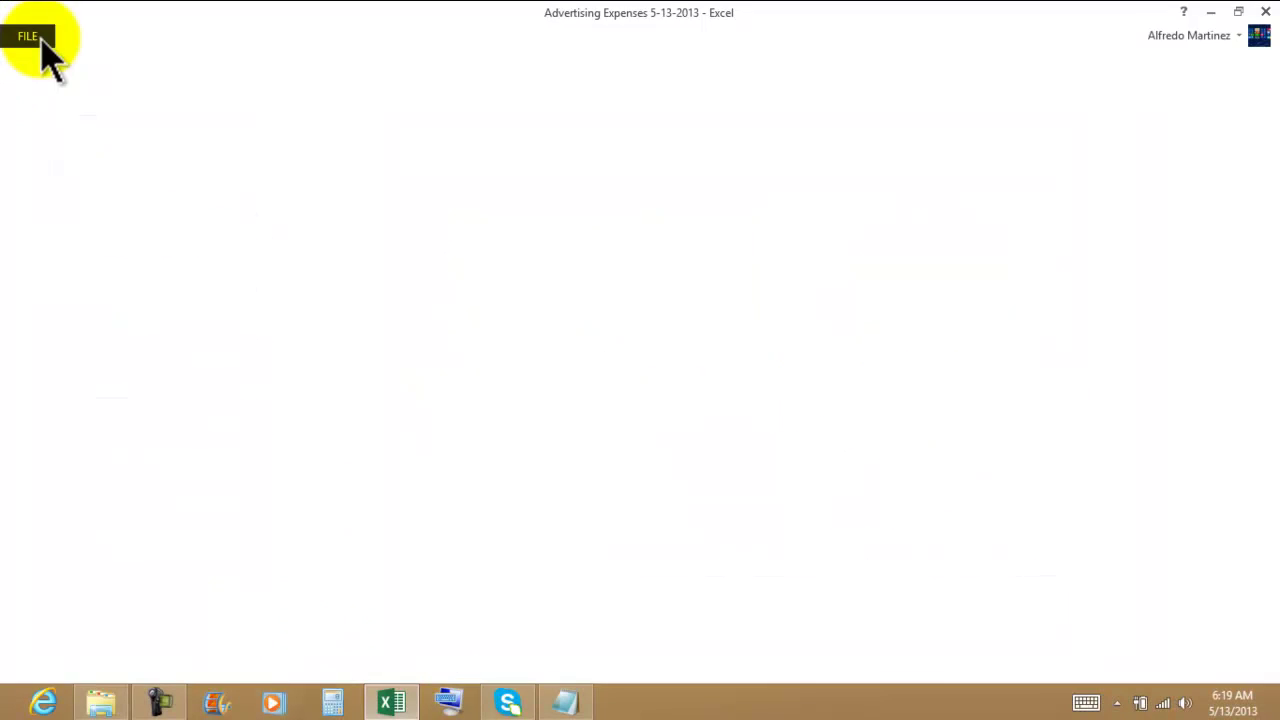
# Step: Narrow the Ext. Cost and Amount charts so both end at about the right edge of column M
pyautogui.click(935, 262)
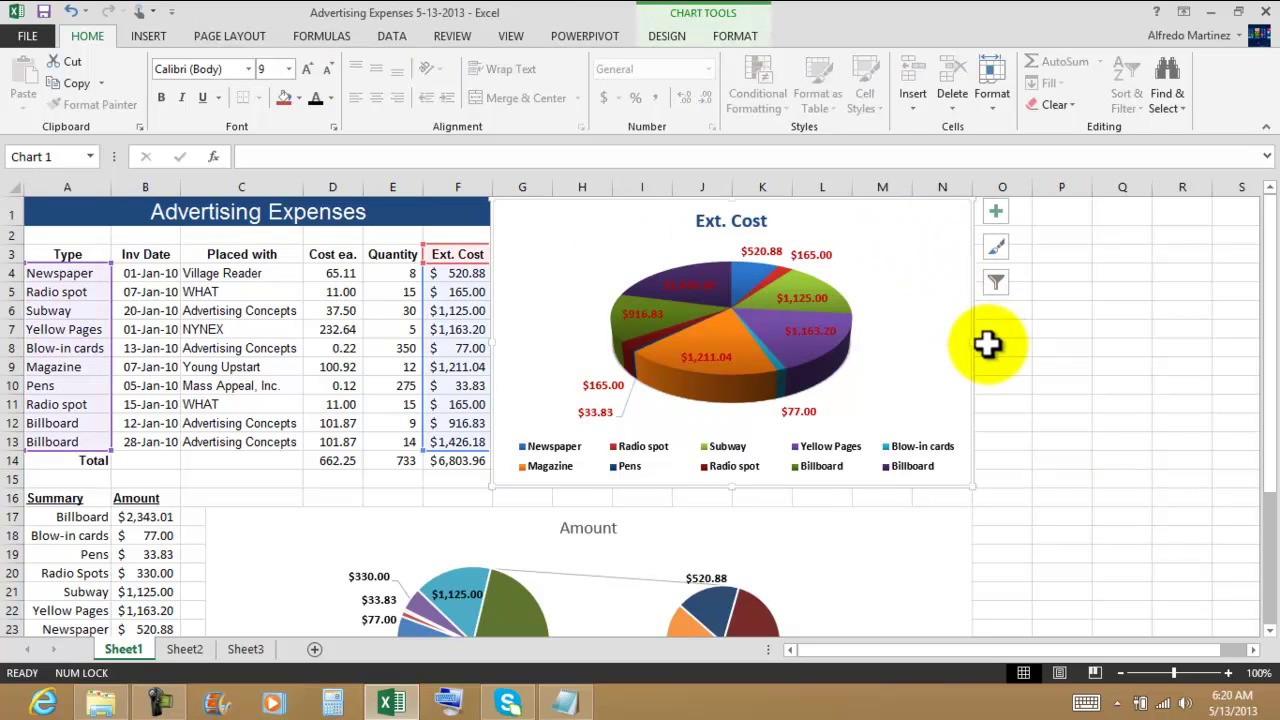
pyautogui.moveTo(975, 344); pyautogui.dragTo(913, 354)
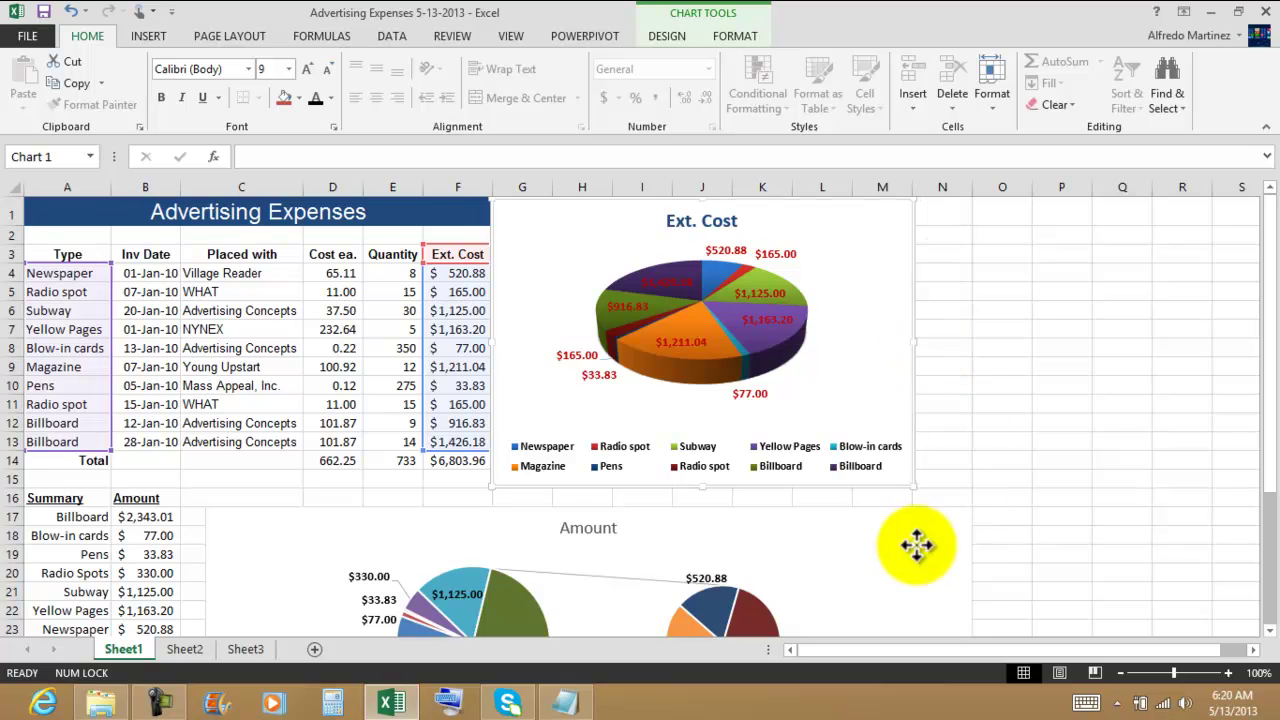
pyautogui.click(968, 566)
pyautogui.scroll(-2, 975, 575)
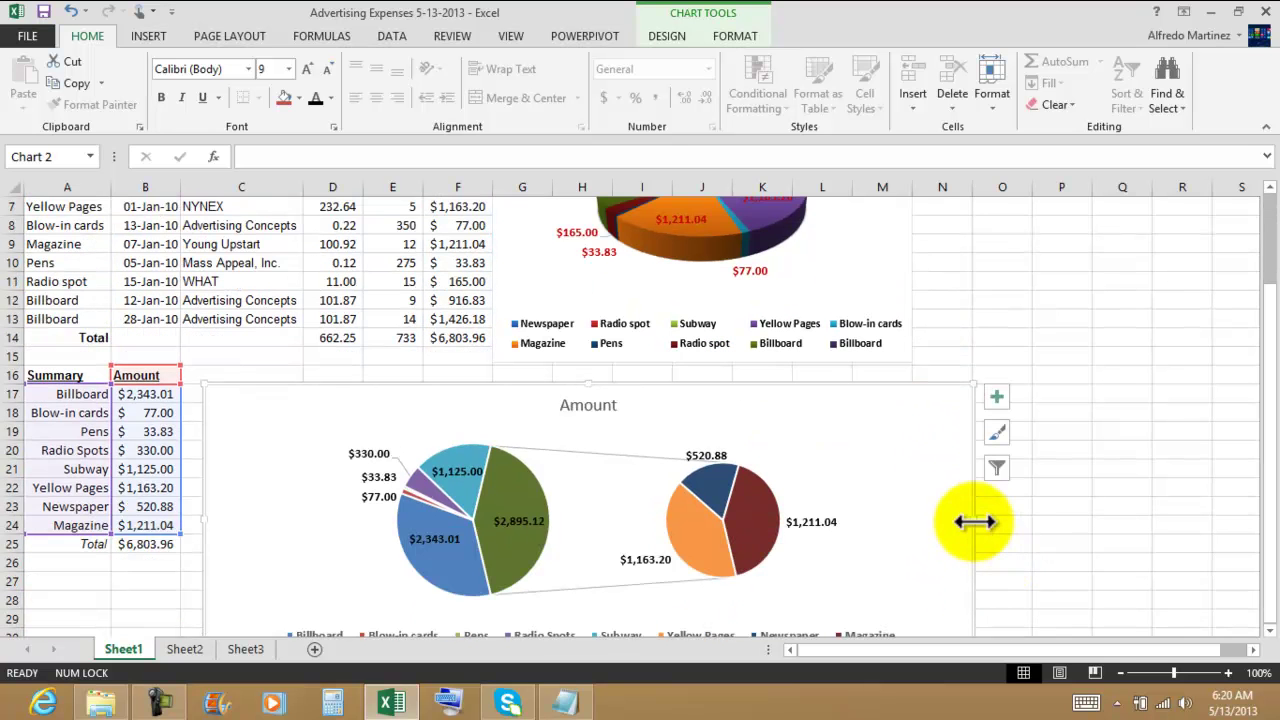
pyautogui.moveTo(972, 517); pyautogui.dragTo(918, 521)
pyautogui.click(1075, 378)
pyautogui.scroll(2, 1000, 330)
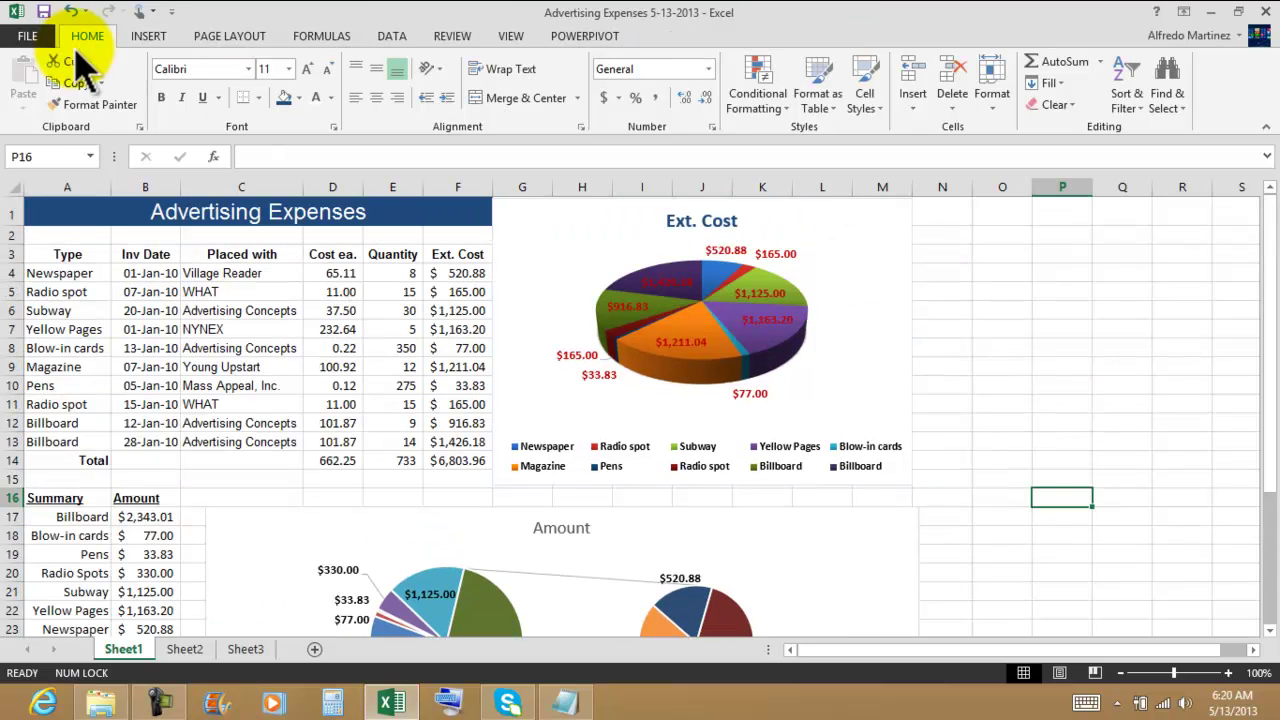
# Step: Check both print preview pages and set the print scaling to Fit Sheet on One Page
pyautogui.click(28, 36)
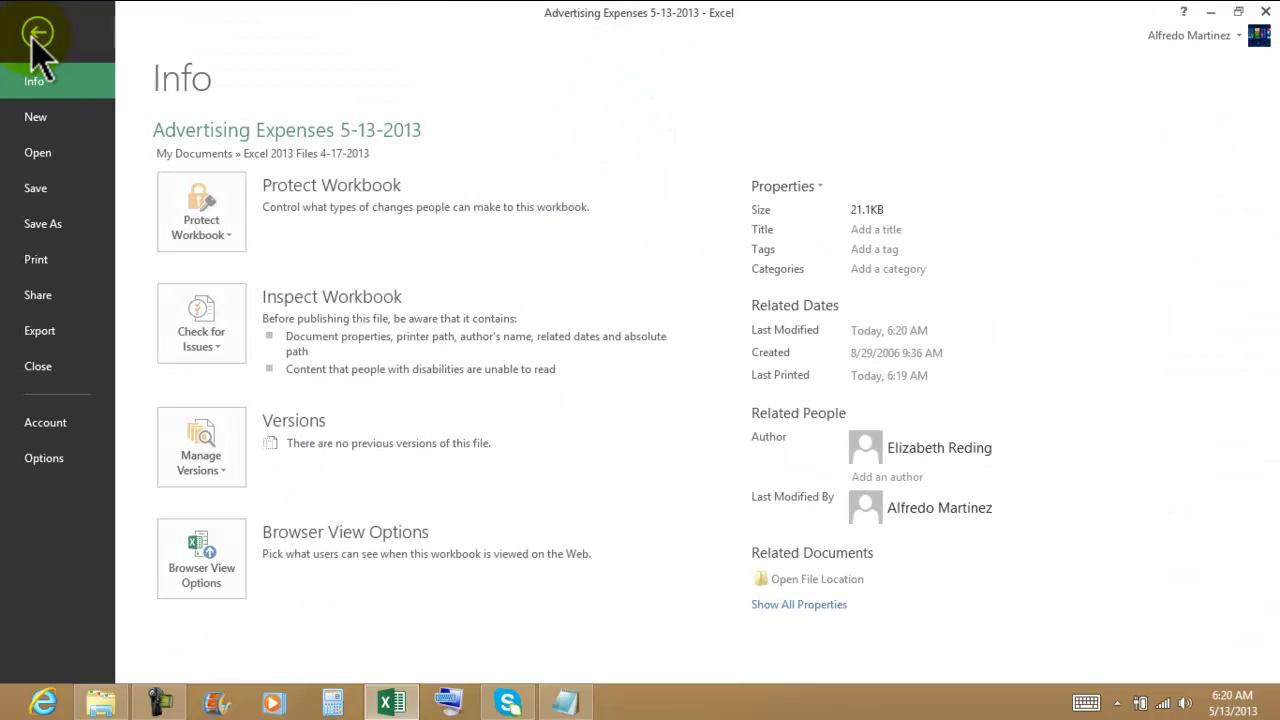
pyautogui.click(50, 259)
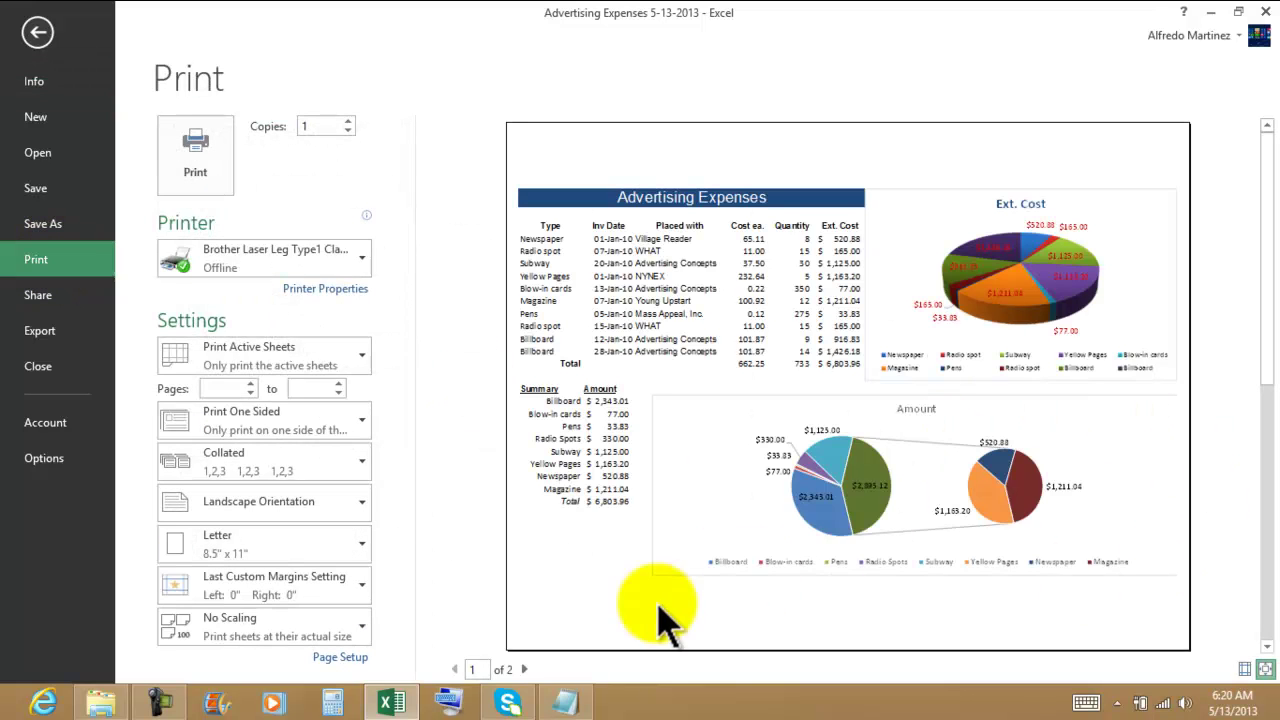
pyautogui.click(524, 669)
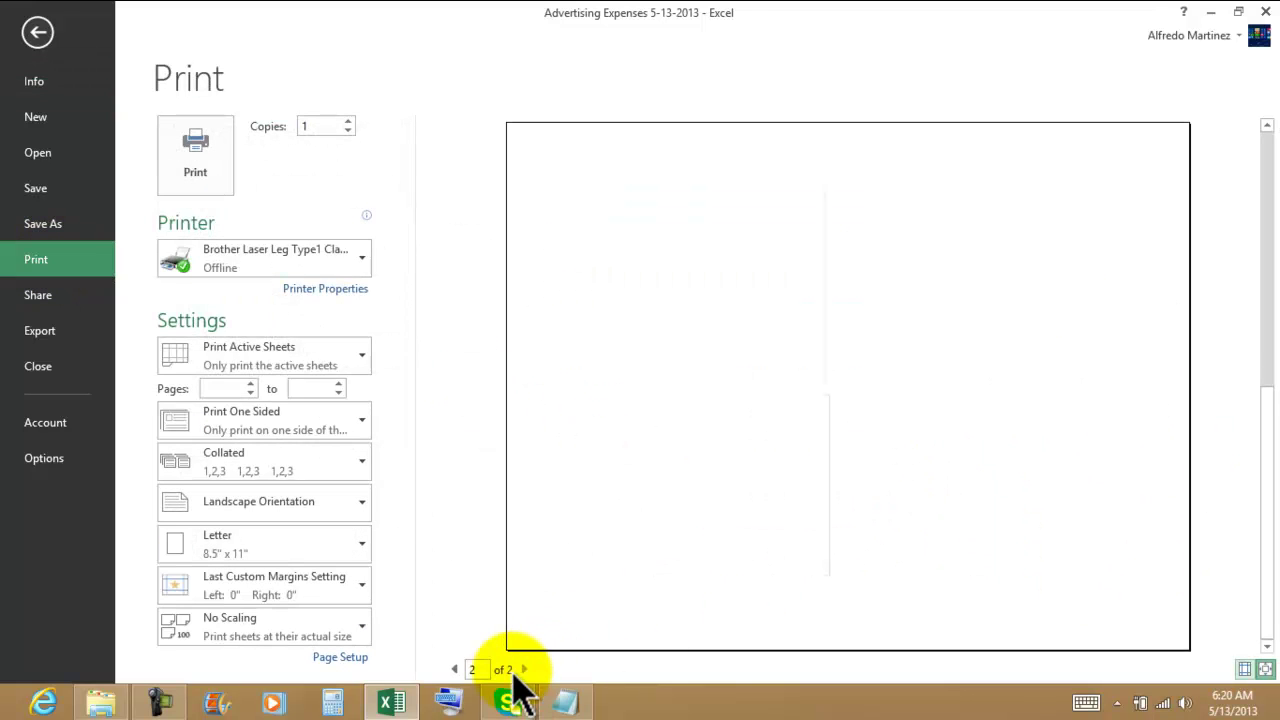
pyautogui.click(454, 669)
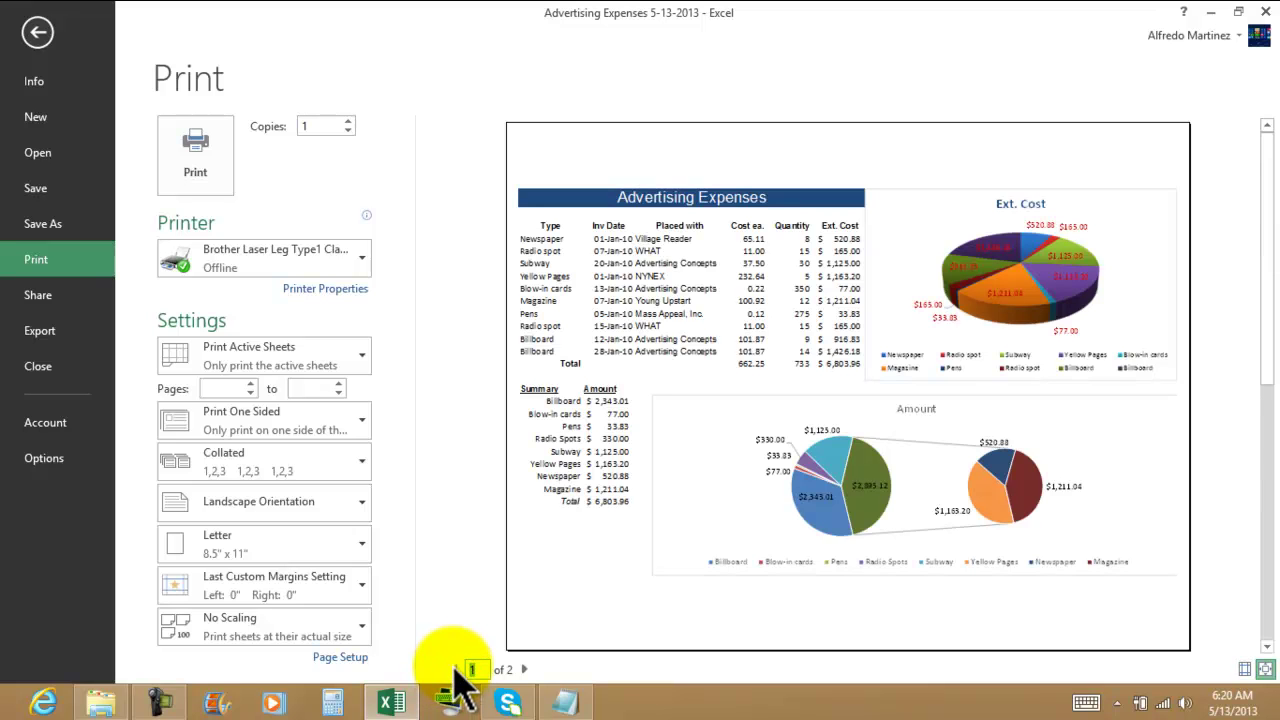
pyautogui.click(241, 628)
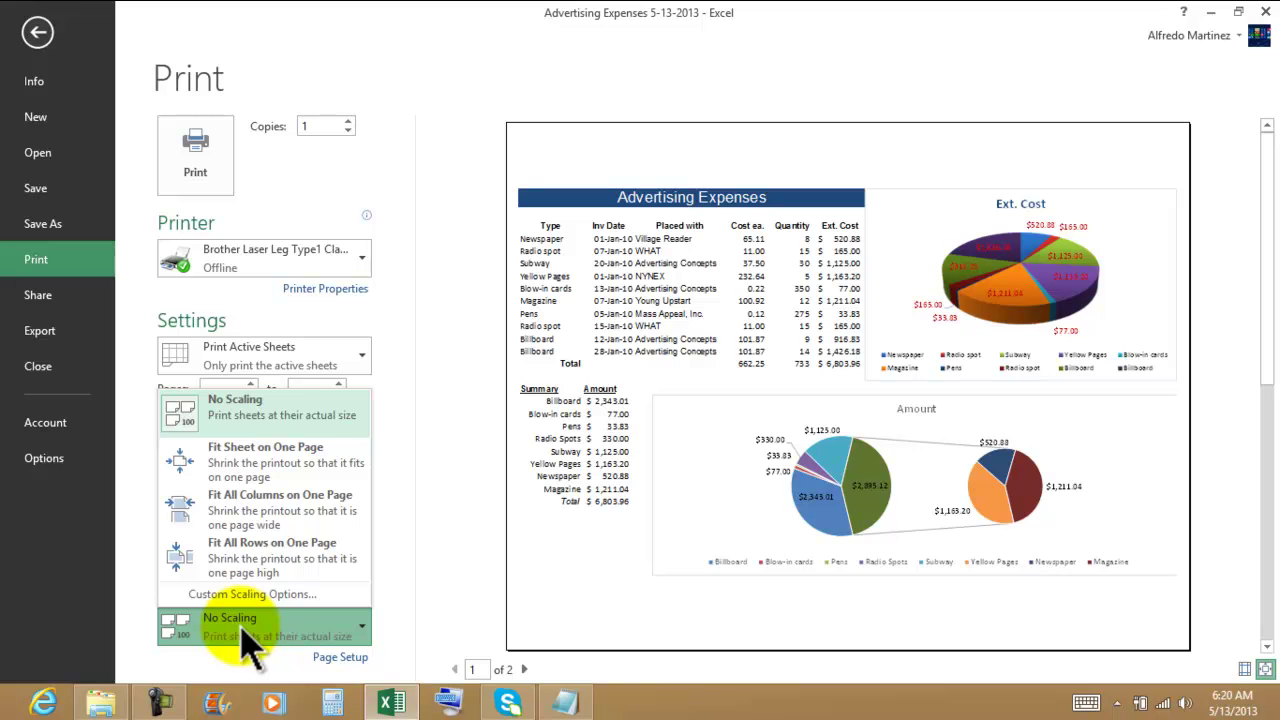
pyautogui.click(277, 470)
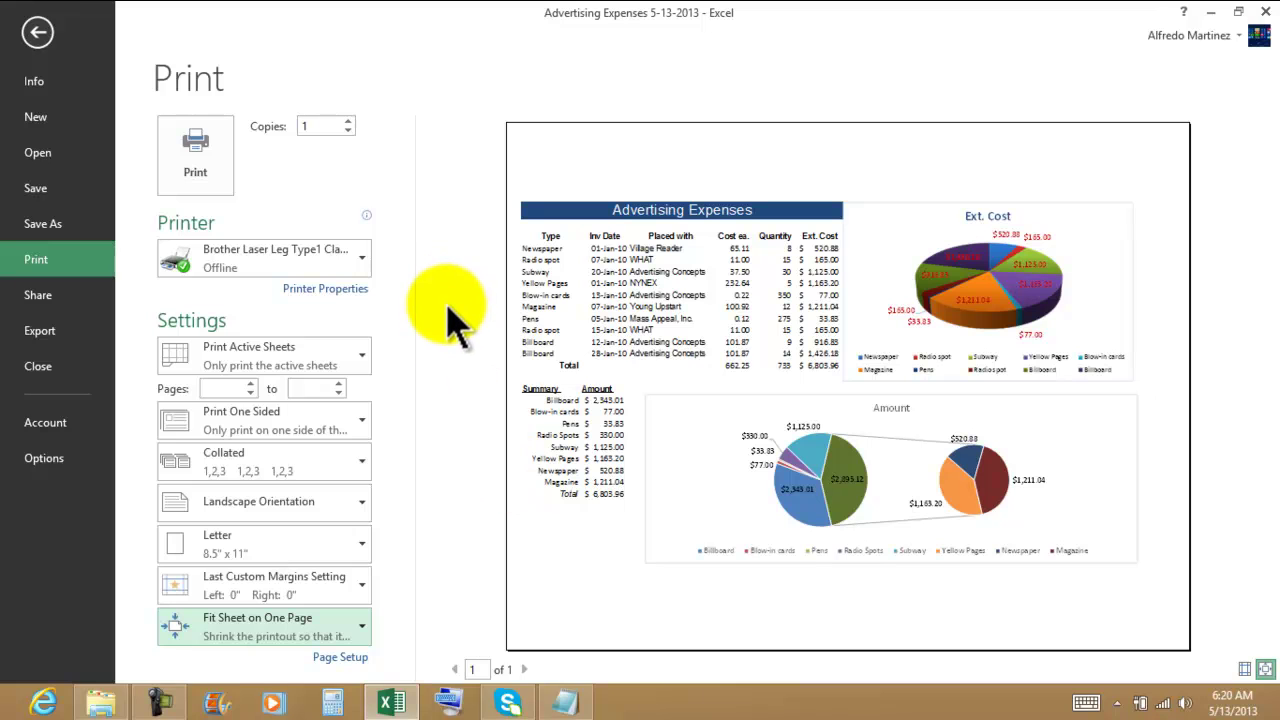
# Step: Add a custom page header with "Inyternational College" in the center section
pyautogui.click(345, 657)
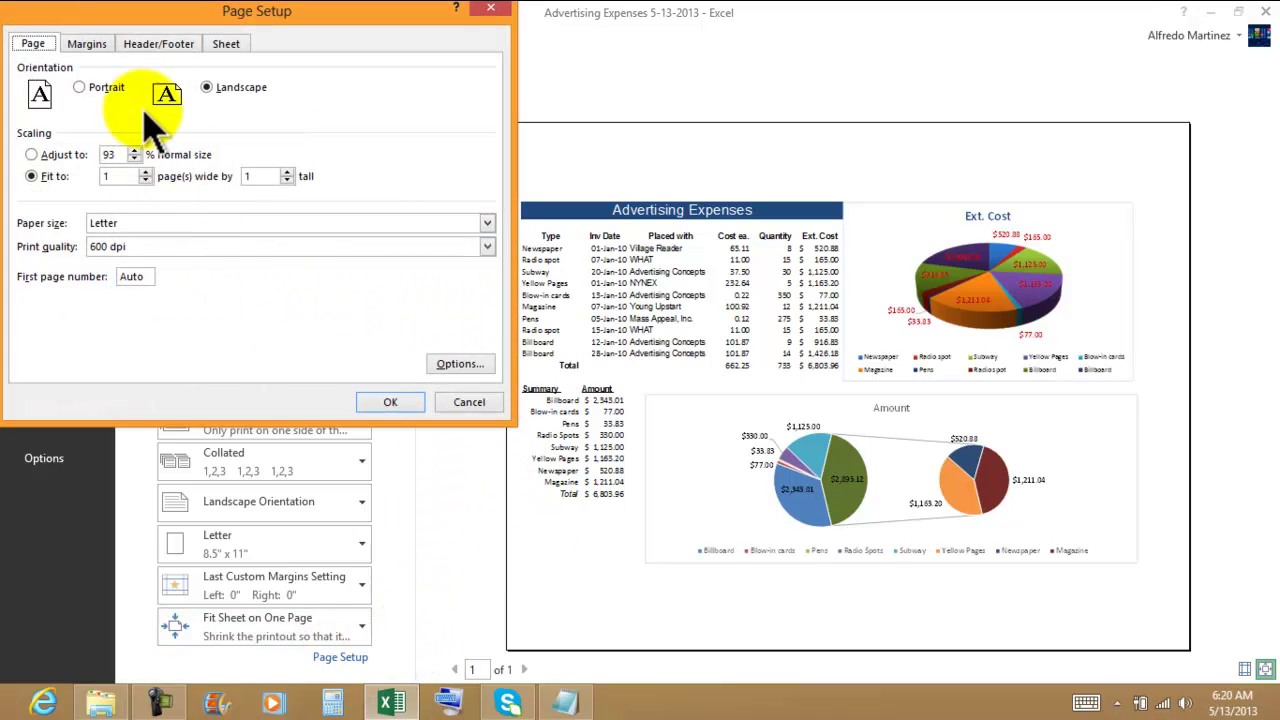
pyautogui.click(85, 45)
pyautogui.click(152, 45)
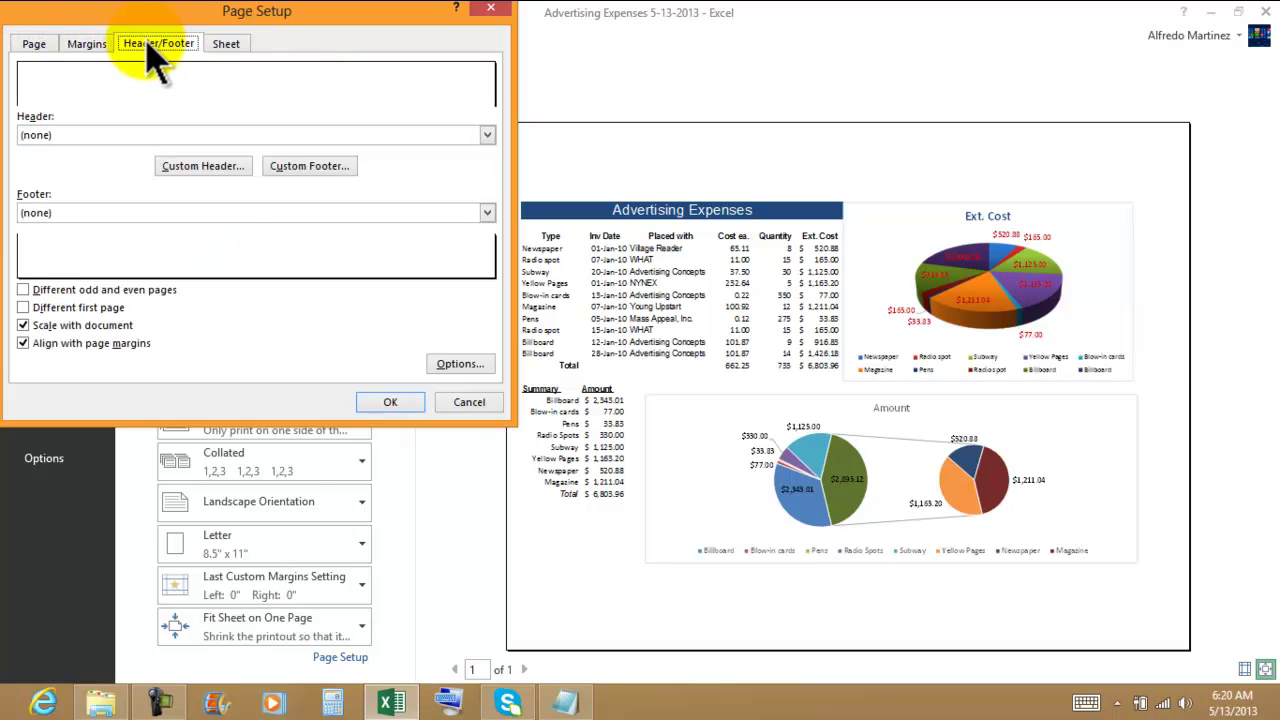
pyautogui.click(229, 168)
pyautogui.click(286, 271)
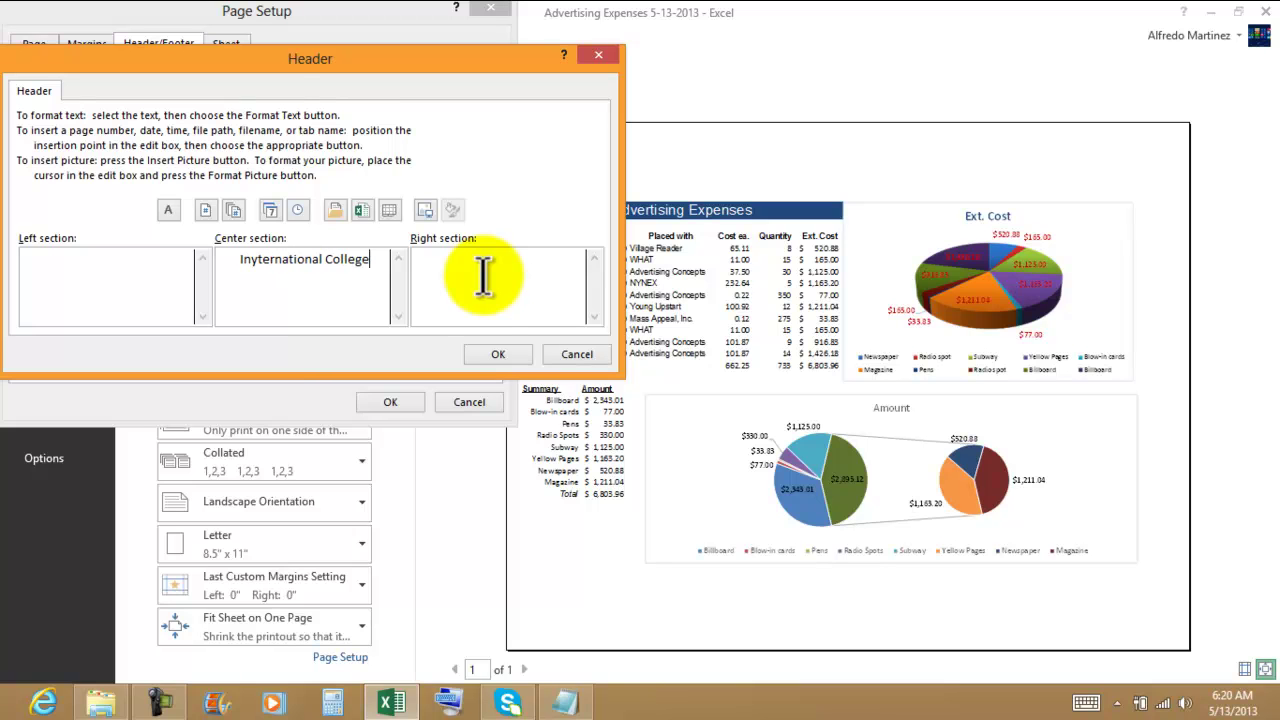
pyautogui.click(498, 354)
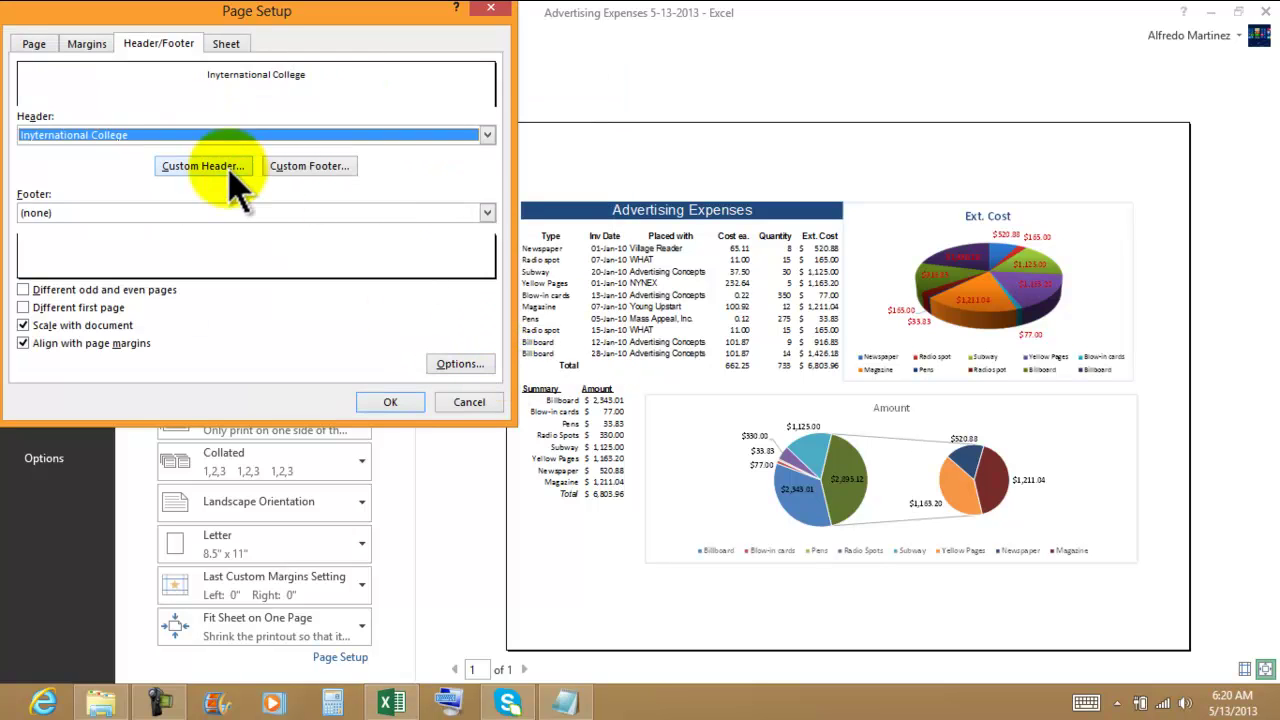
# Step: Create a custom footer with the author's byline in the center, the time in the left section and the date in the right
pyautogui.click(309, 168)
pyautogui.click(308, 277)
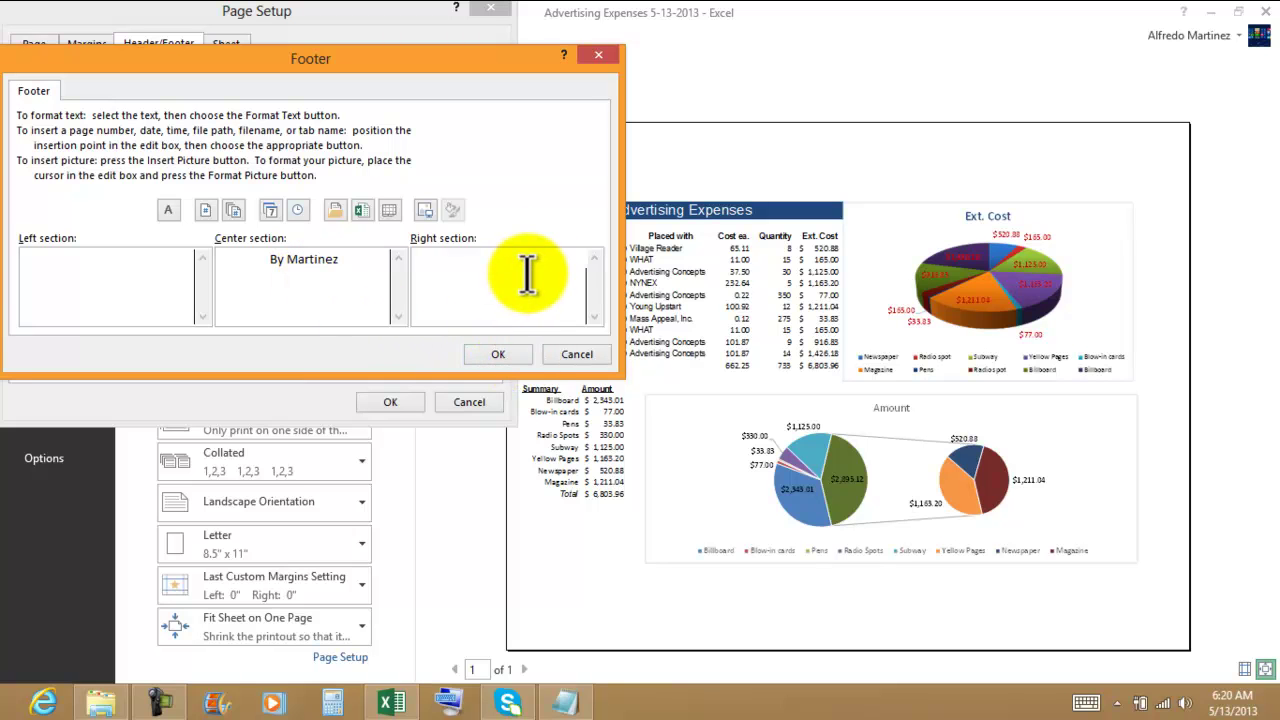
pyautogui.click(270, 209)
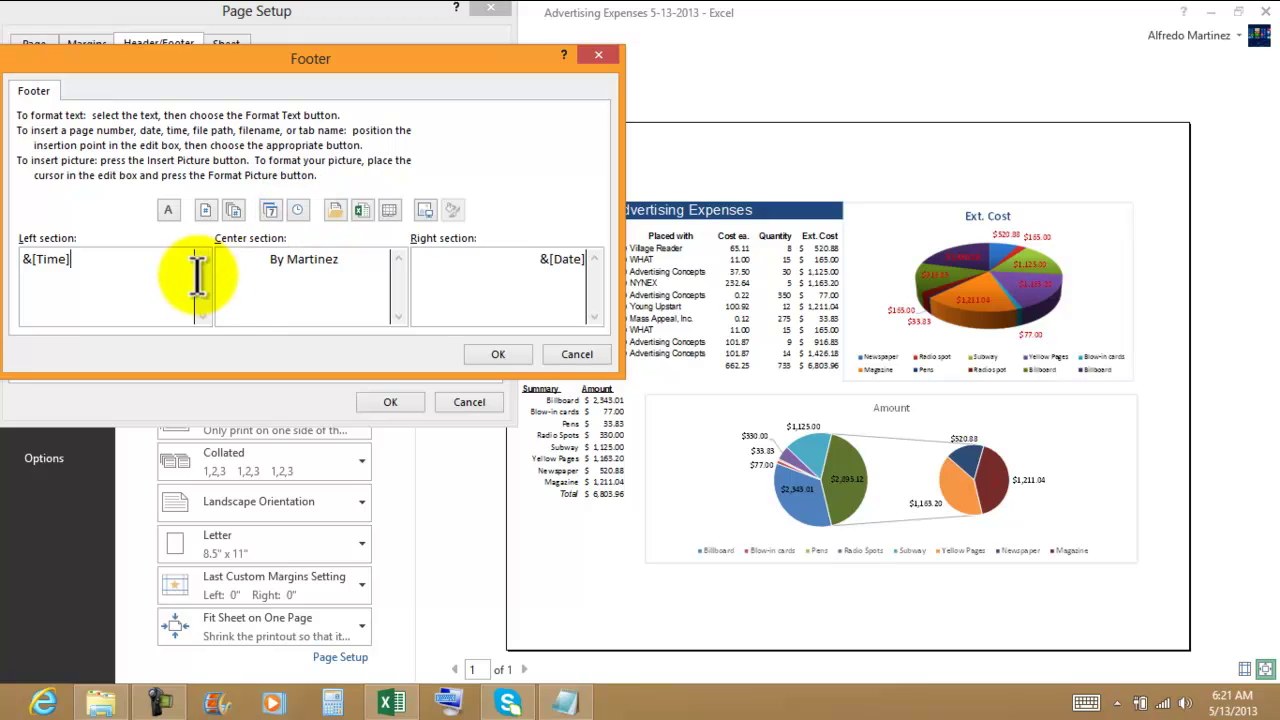
# Step: Swap the footer fields so the left section holds the date and the right section the time, and accept the footer
pyautogui.moveTo(72, 260); pyautogui.dragTo(25, 261)
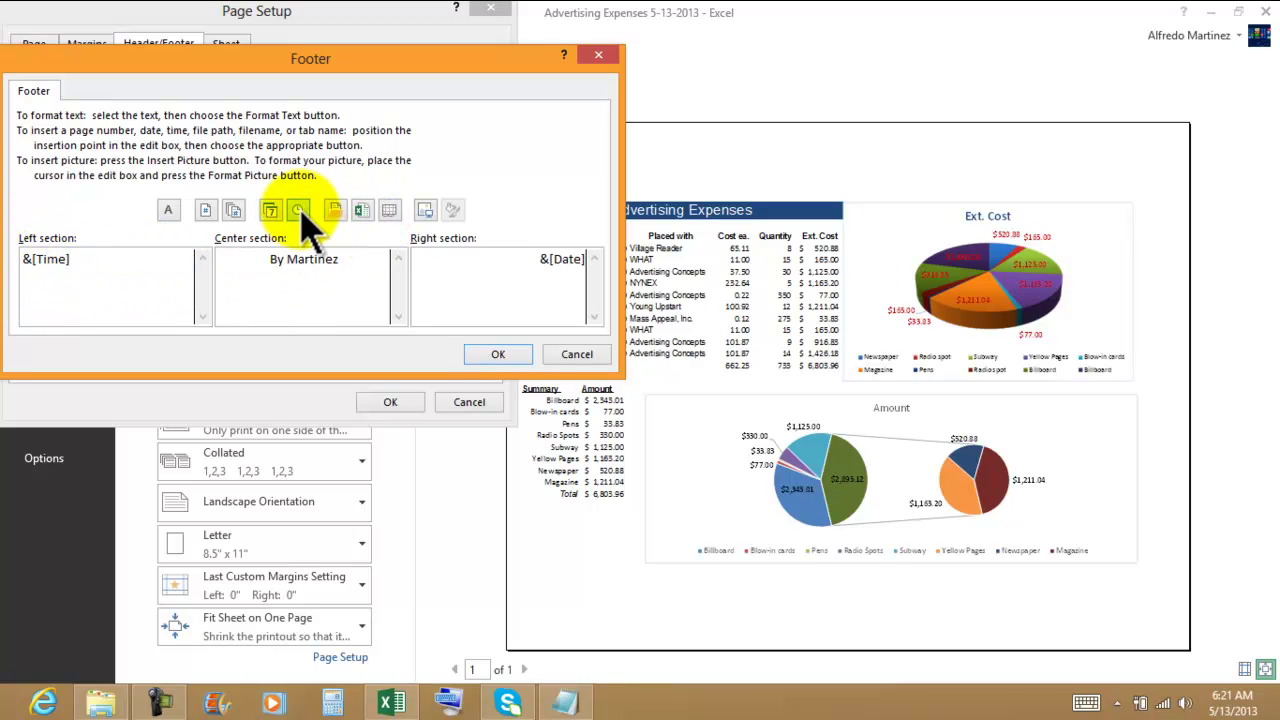
pyautogui.click(547, 262)
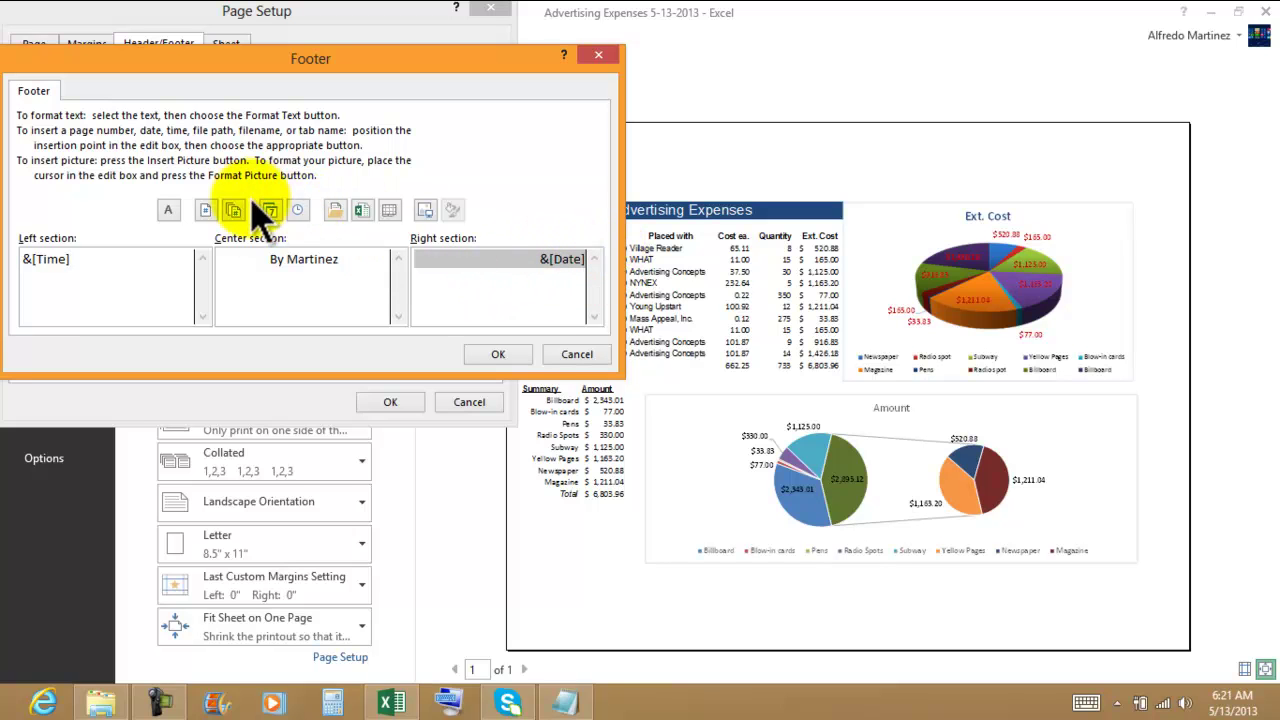
pyautogui.moveTo(22, 260); pyautogui.dragTo(103, 263)
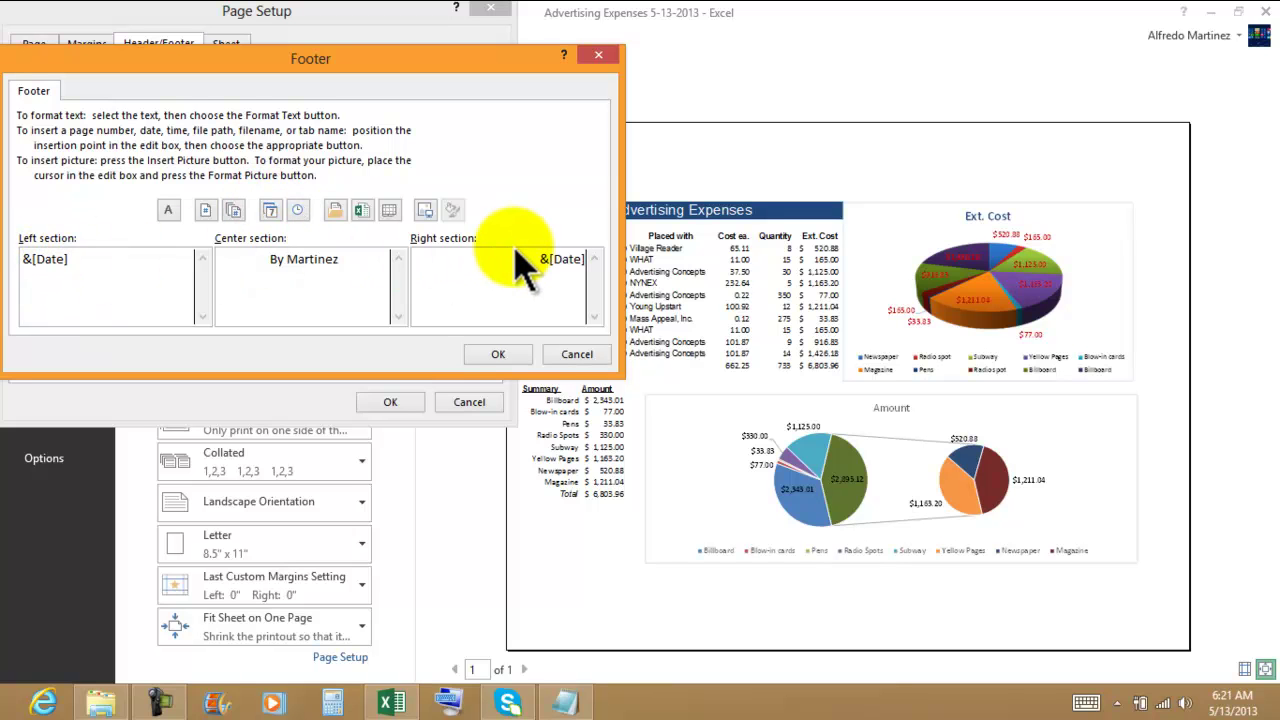
pyautogui.moveTo(515, 260); pyautogui.dragTo(571, 259)
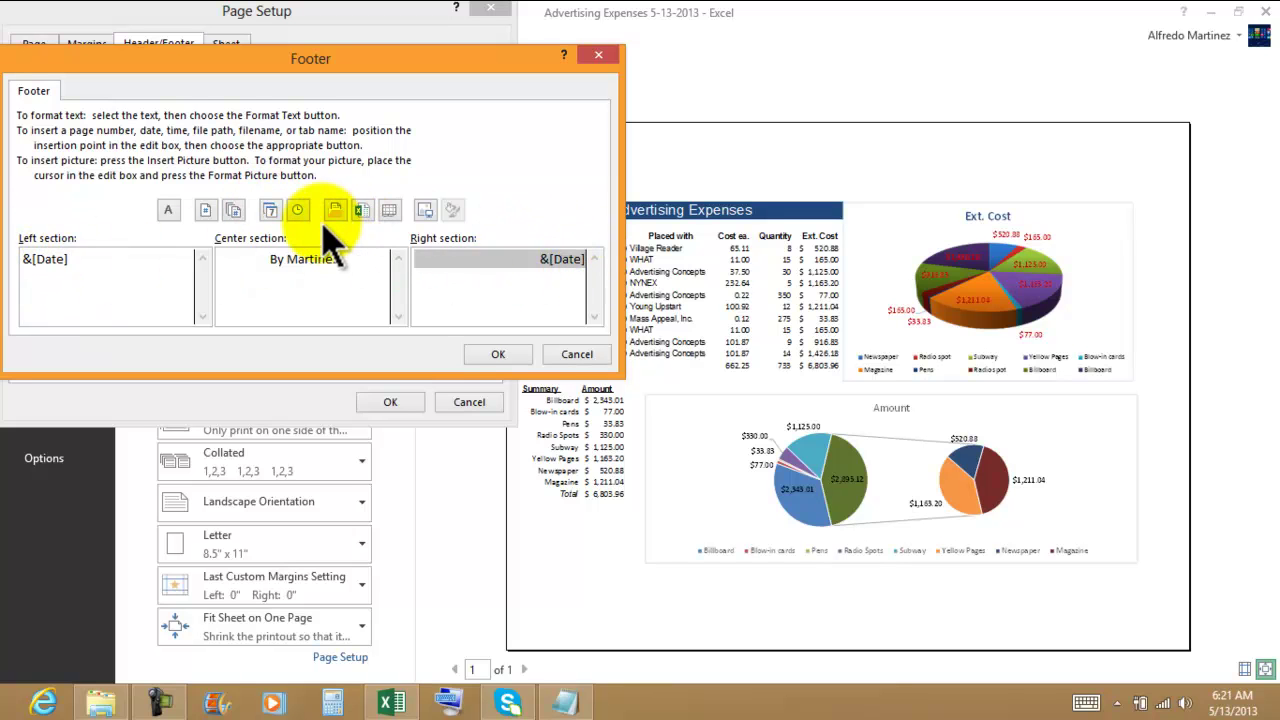
pyautogui.click(498, 354)
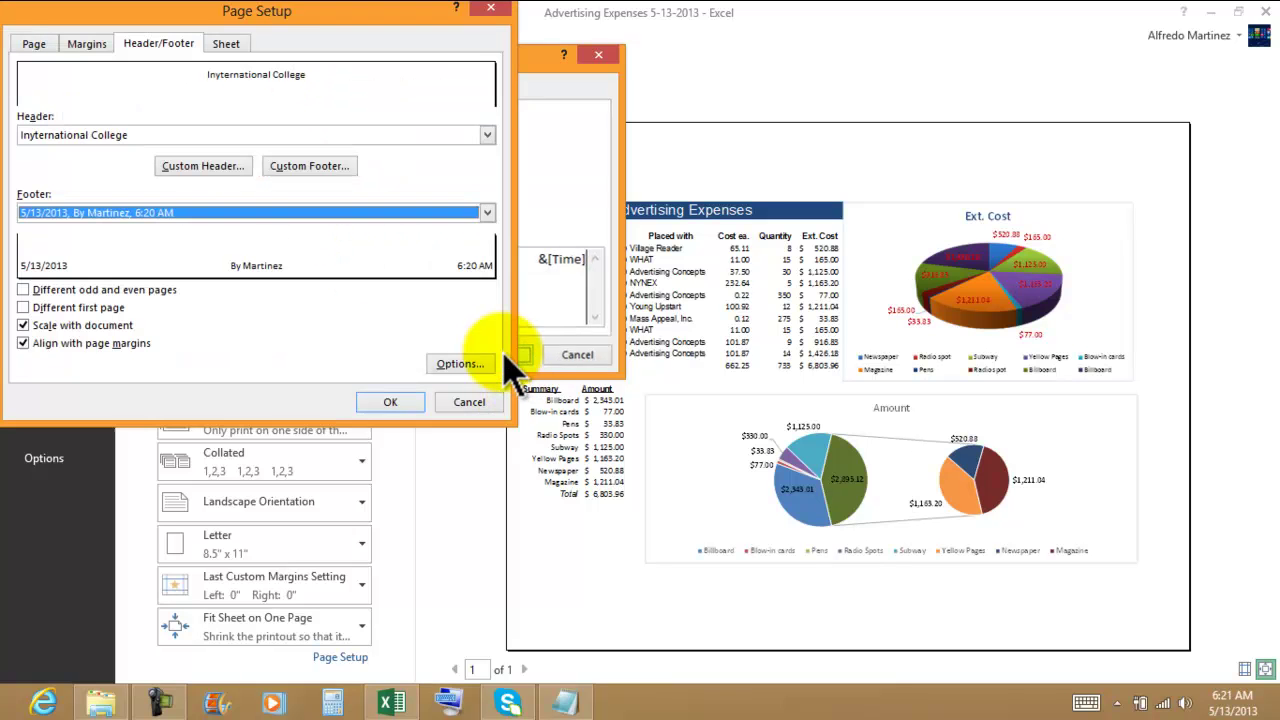
# Step: Apply the page setup with the custom header and footer and return from the print preview to the worksheet
pyautogui.click(393, 404)
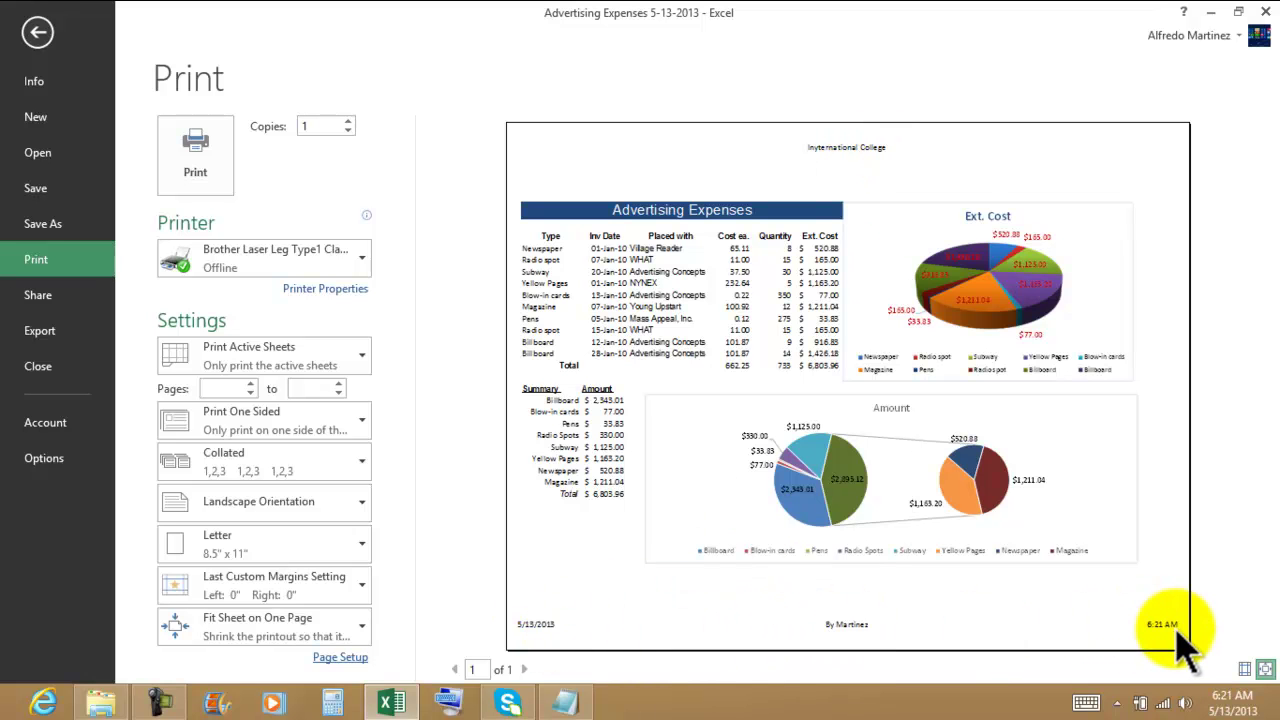
pyautogui.click(37, 32)
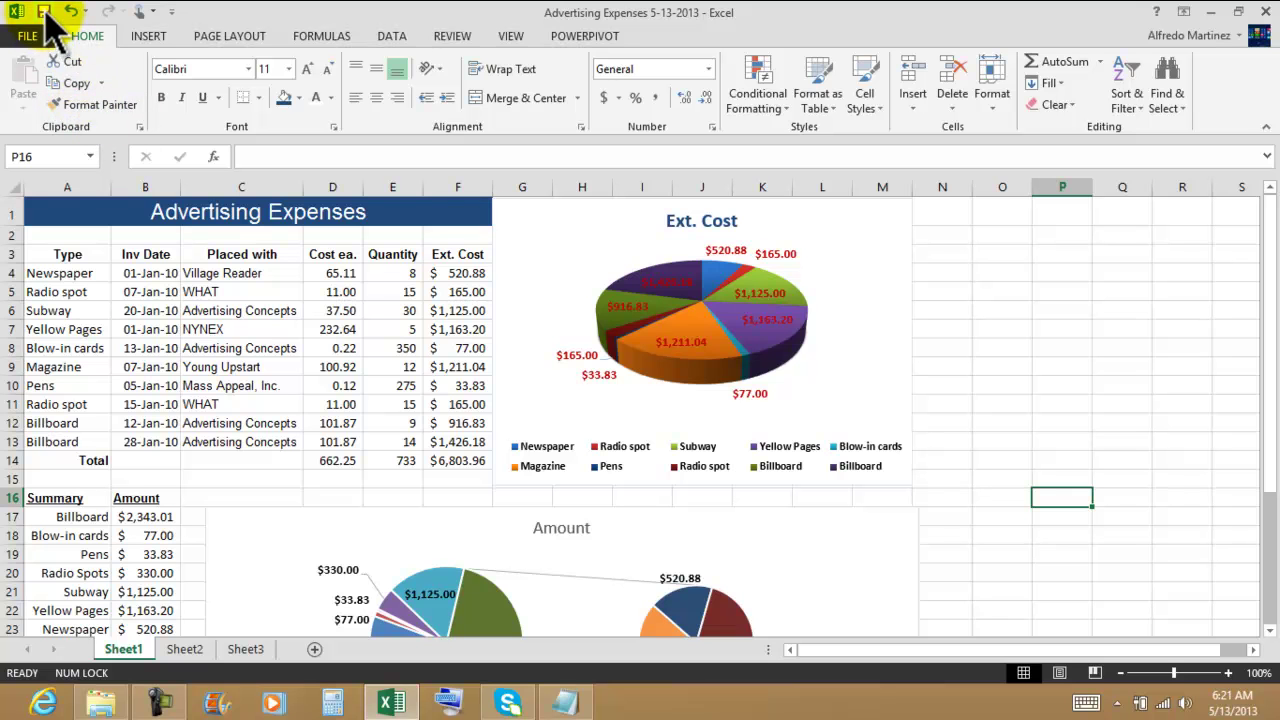
# Step: Close the Advertising Expenses workbook and the Day 16-2 exercise notes in Notepad
pyautogui.click(1260, 14)
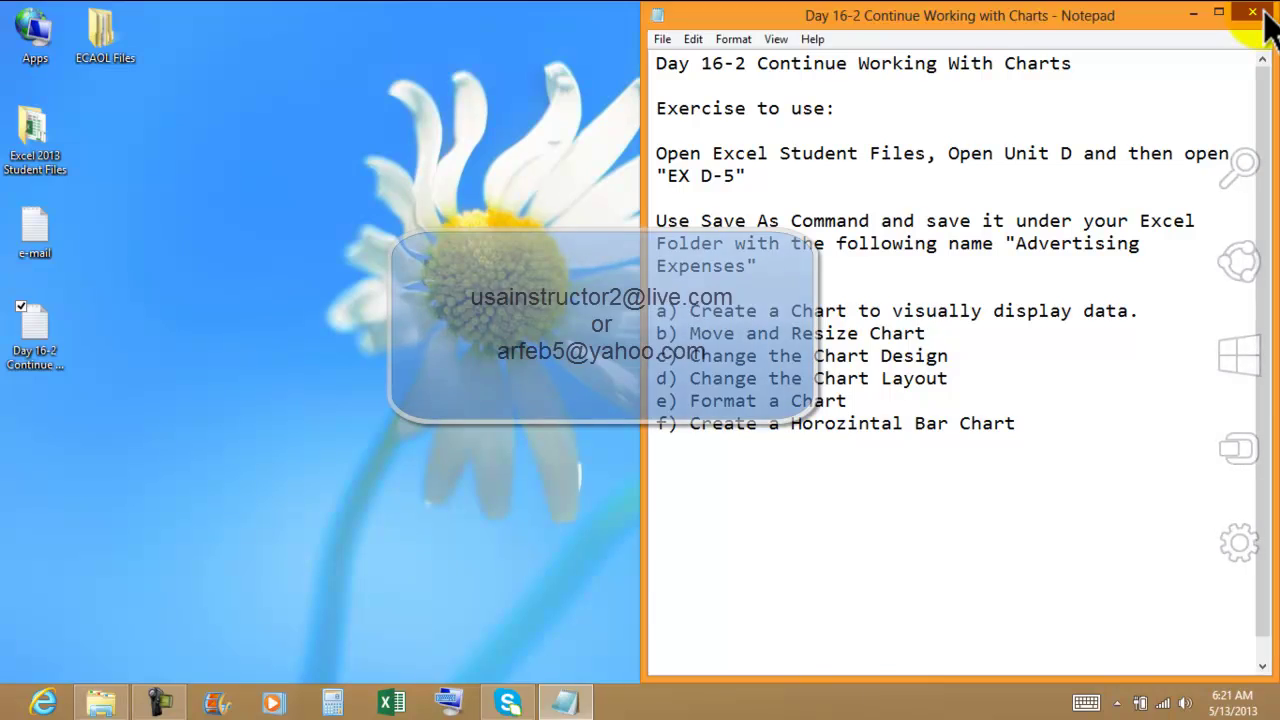
pyautogui.click(1255, 12)
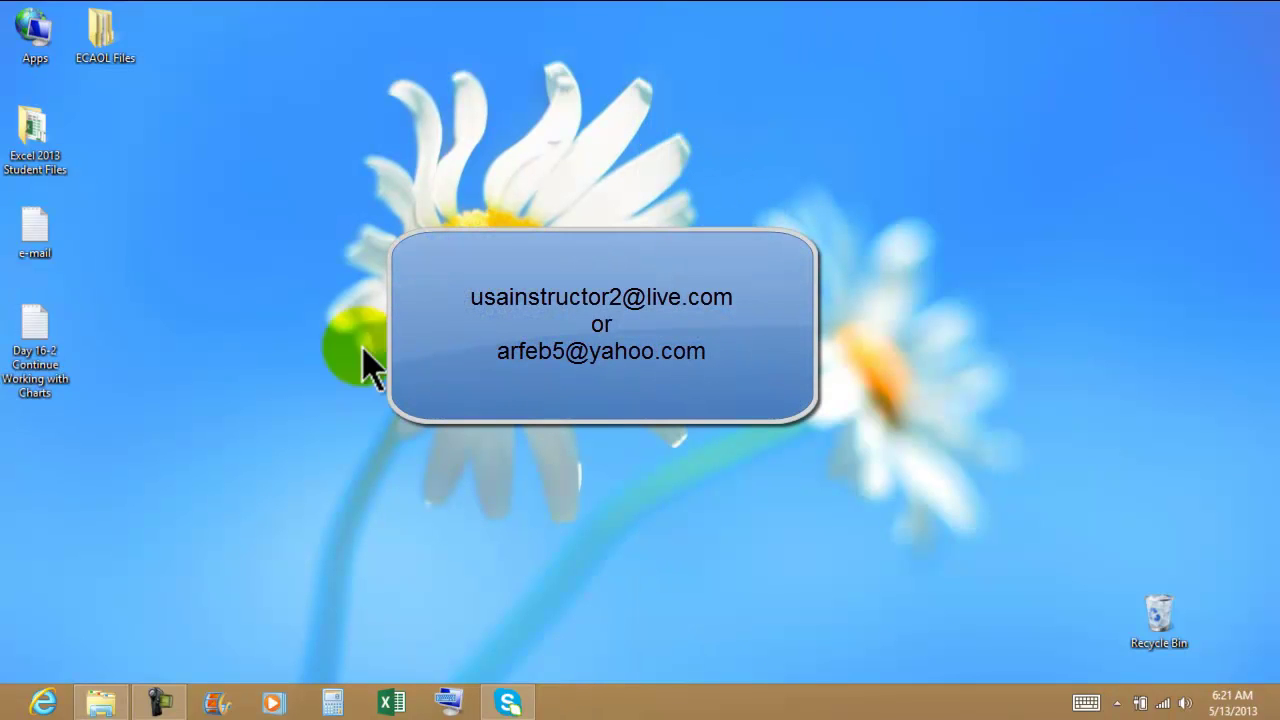
pyautogui.click(45, 345)
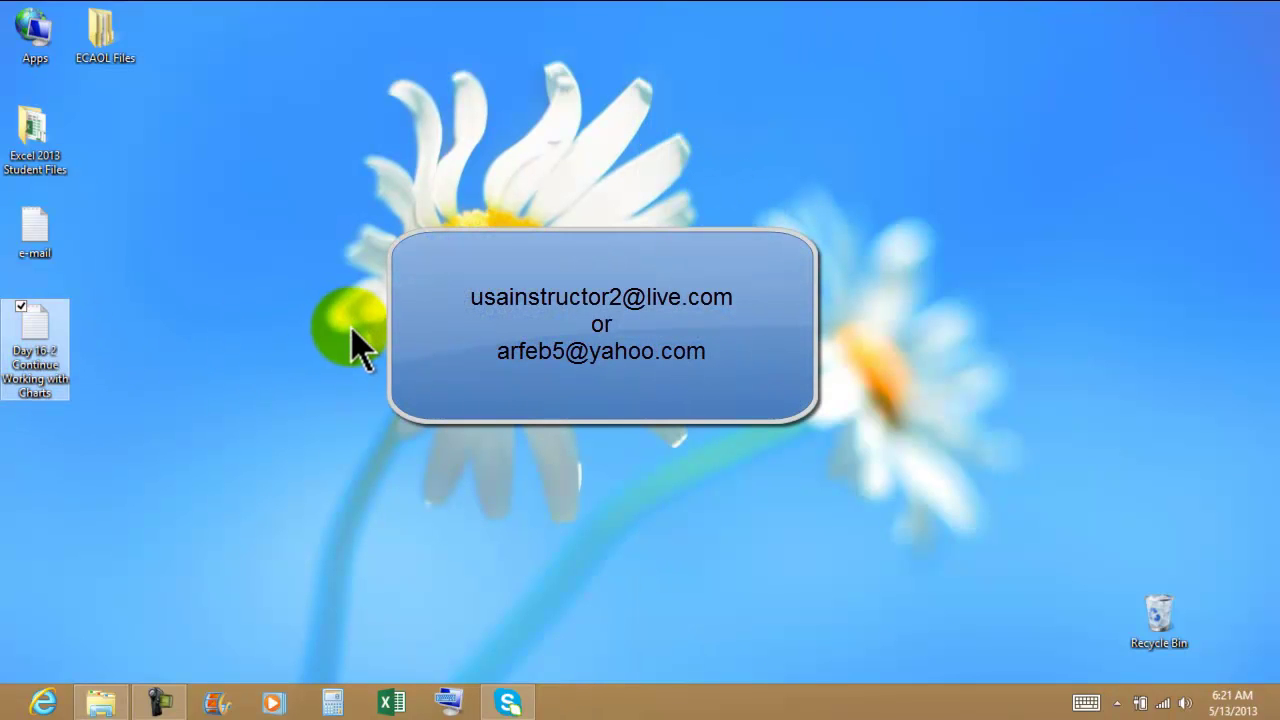
pyautogui.click(355, 345)
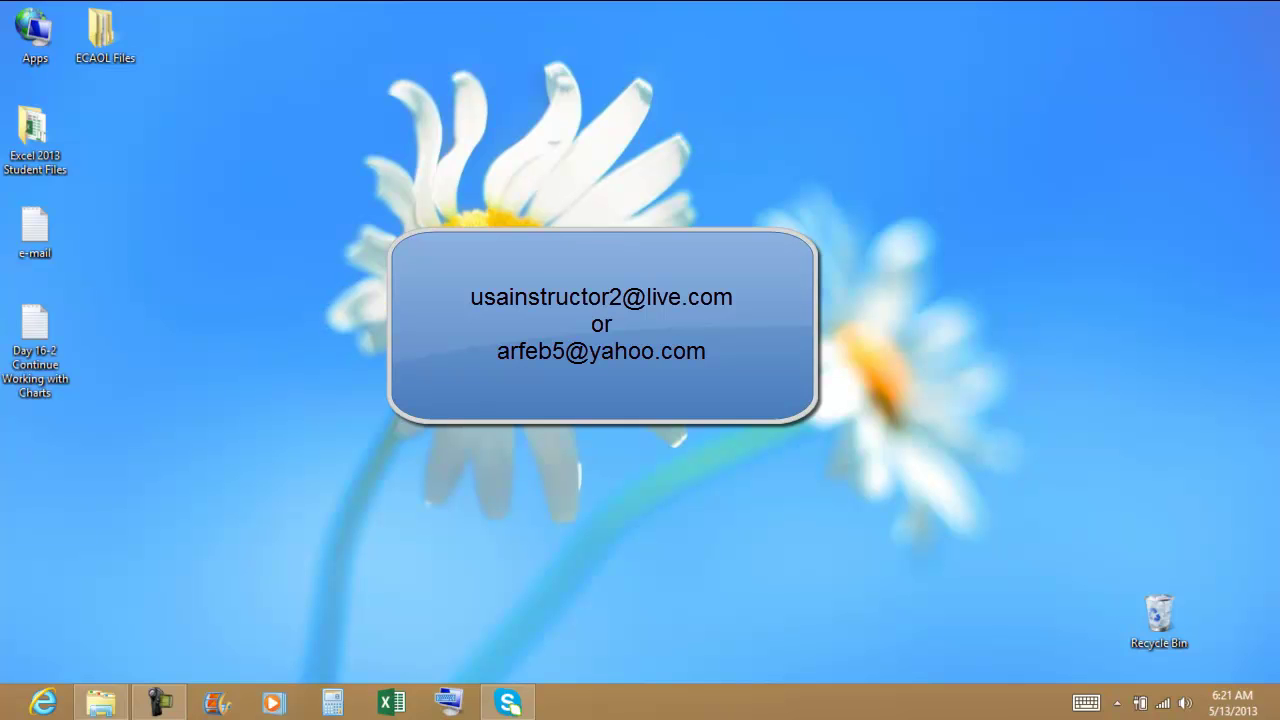
pyautogui.click(709, 407)
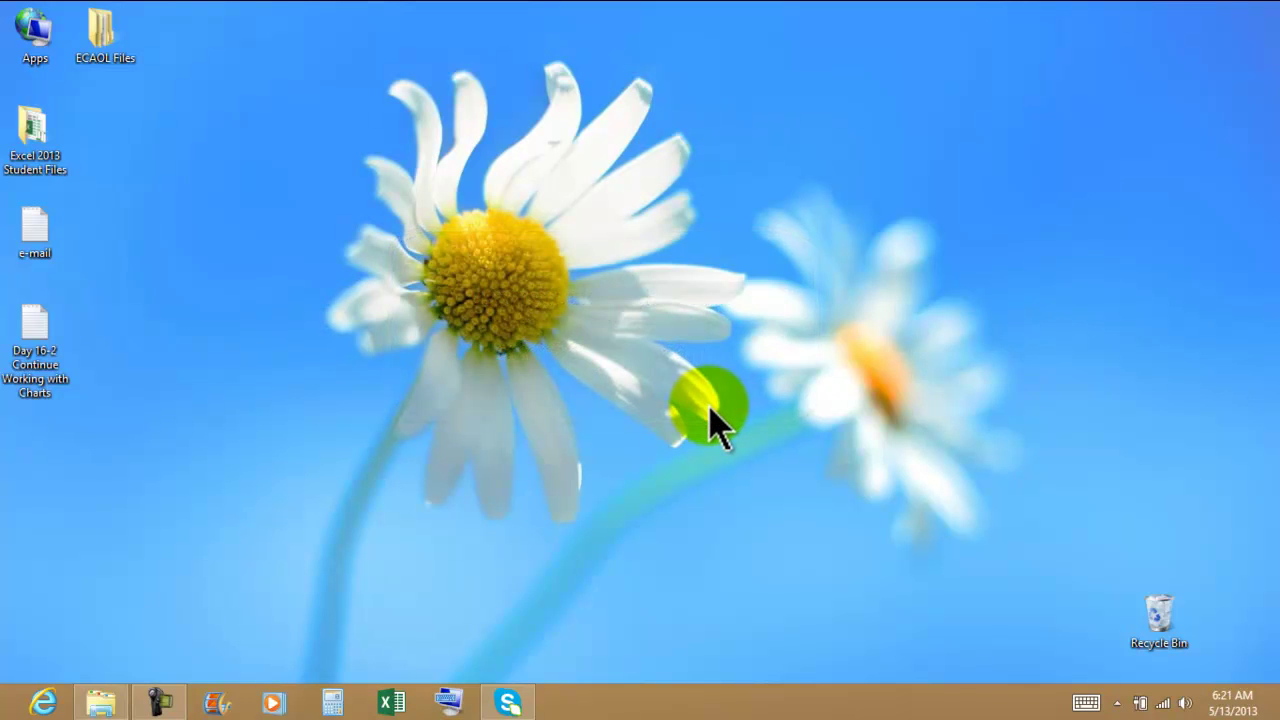